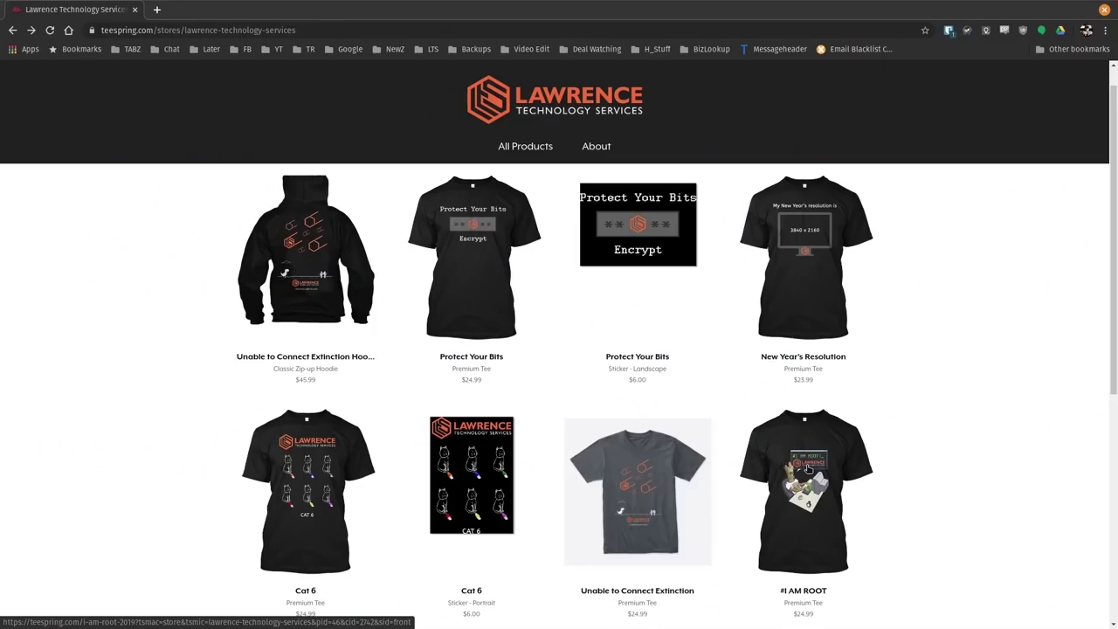
Step: Open the #I AM ROOT shirt product page in Teespring
click(808, 470)
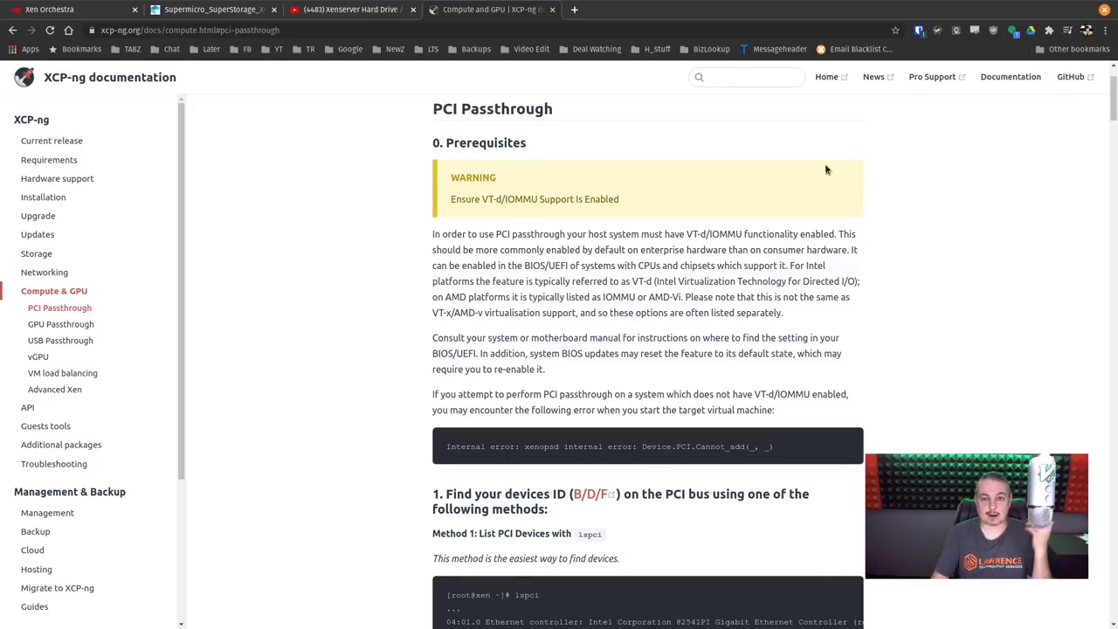
Step: Review the XCP-ng PCI Passthrough page, then switch to the whole-disk passthrough YouTube video
click(502, 30)
scroll(851, 240, down, 5)
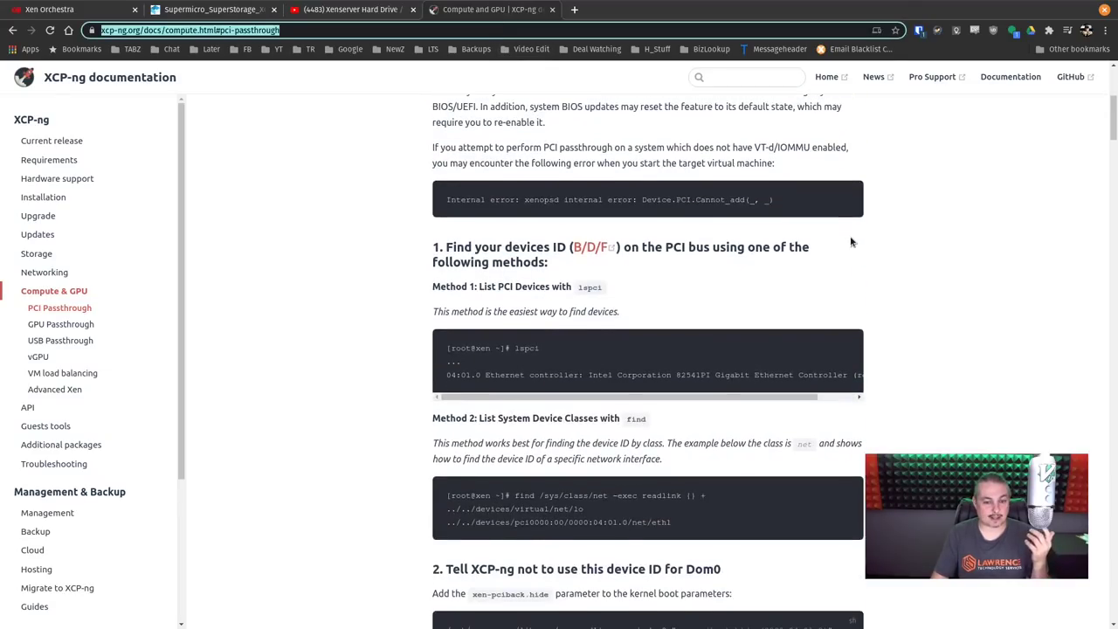
scroll(851, 243, up, 3)
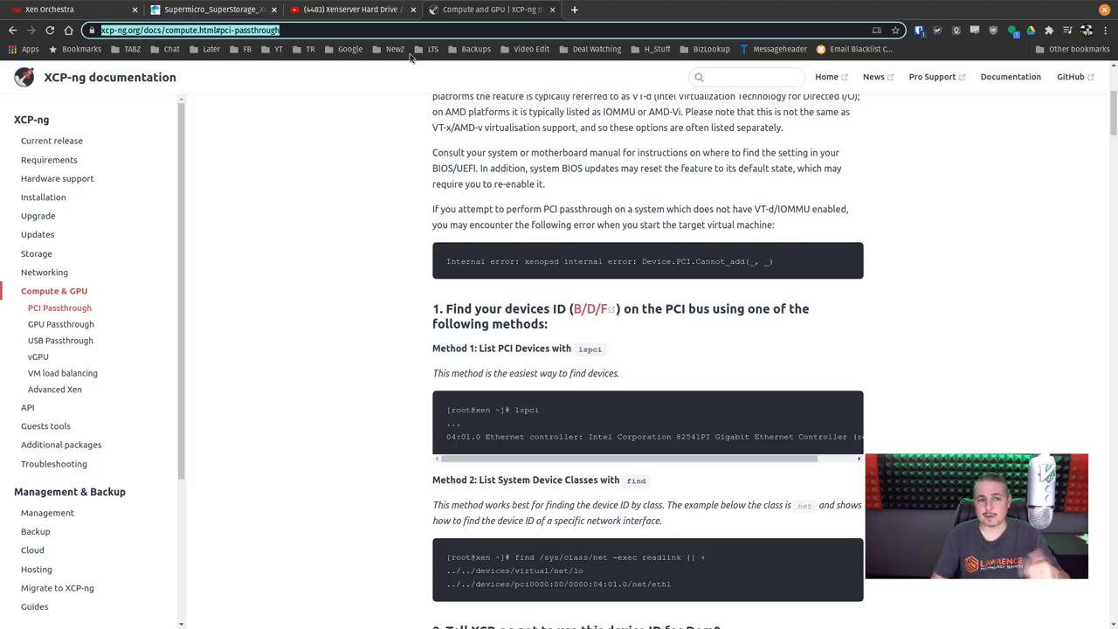
click(354, 10)
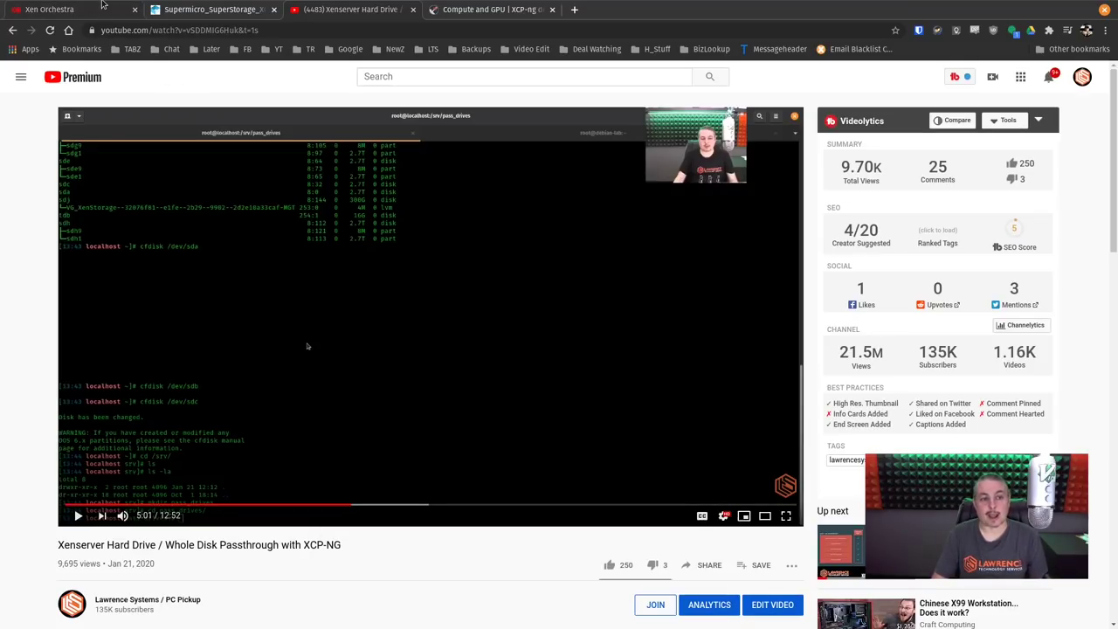
Step: Return to the Xen Orchestra tab with the TrueNAS Core 12 new-VM form
key(ctrl+1)
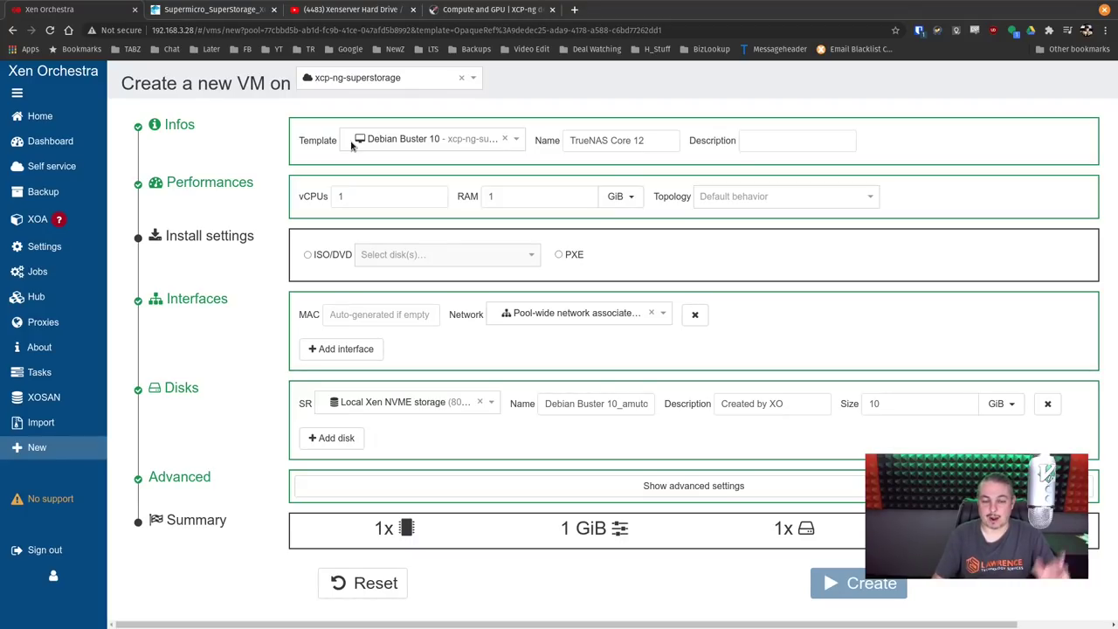
Step: Copy the VM name 'TrueNAS Core 12' into the Description field
click(671, 146)
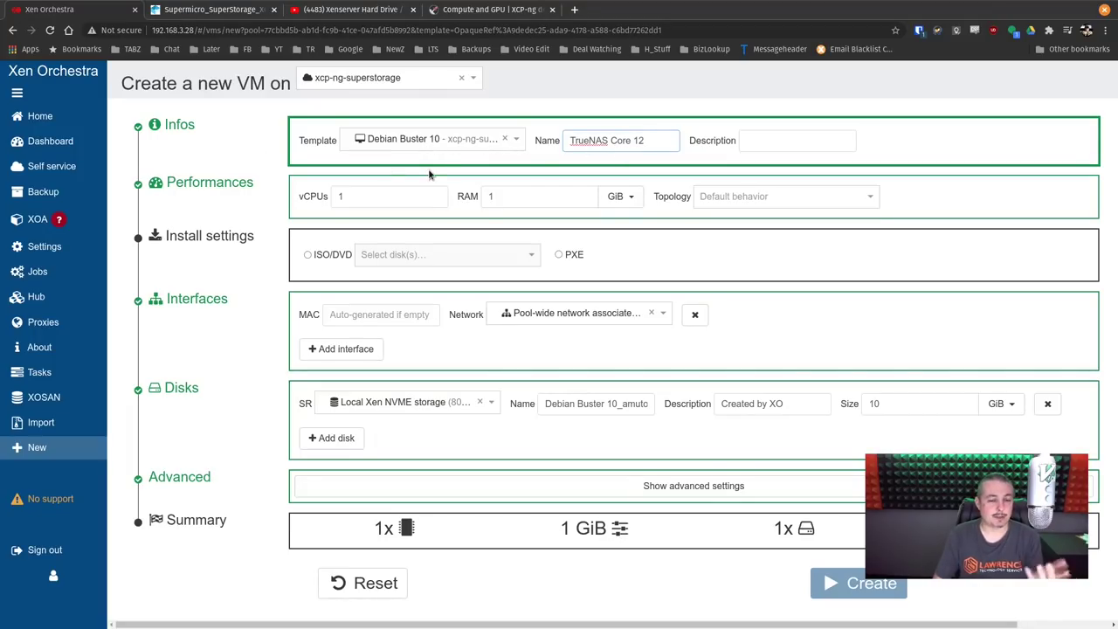
click(517, 142)
drag(520, 176, 540, 79)
click(540, 79)
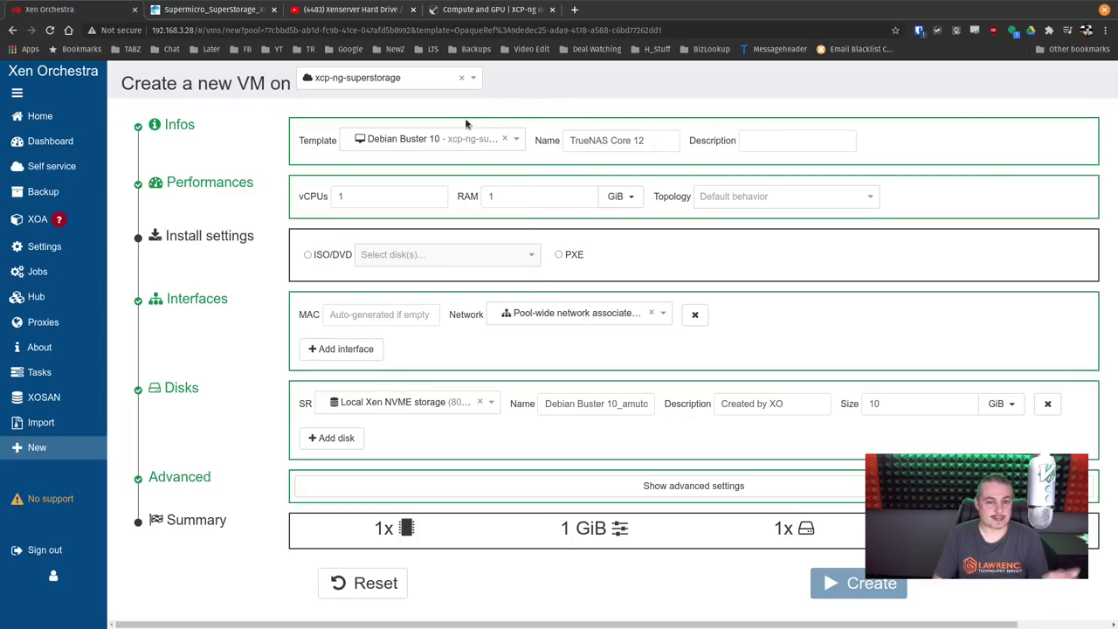
click(664, 141)
key(ctrl+a)
key(ctrl+c)
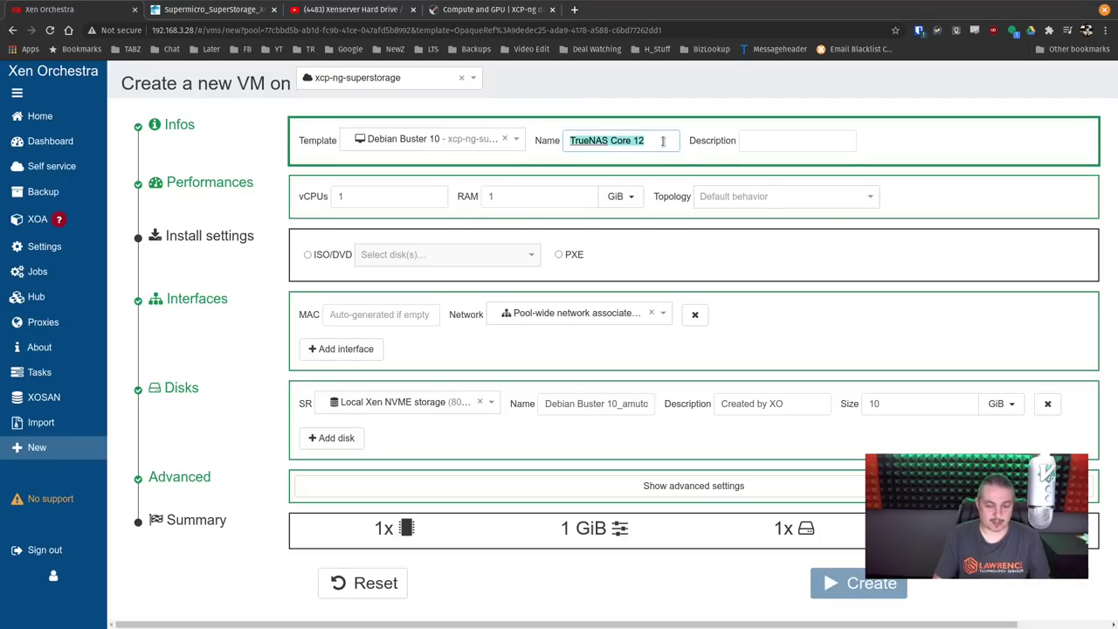
click(751, 143)
key(ctrl+v)
Step: Set the VM to 16 vCPUs and 32 GiB of RAM
click(409, 192)
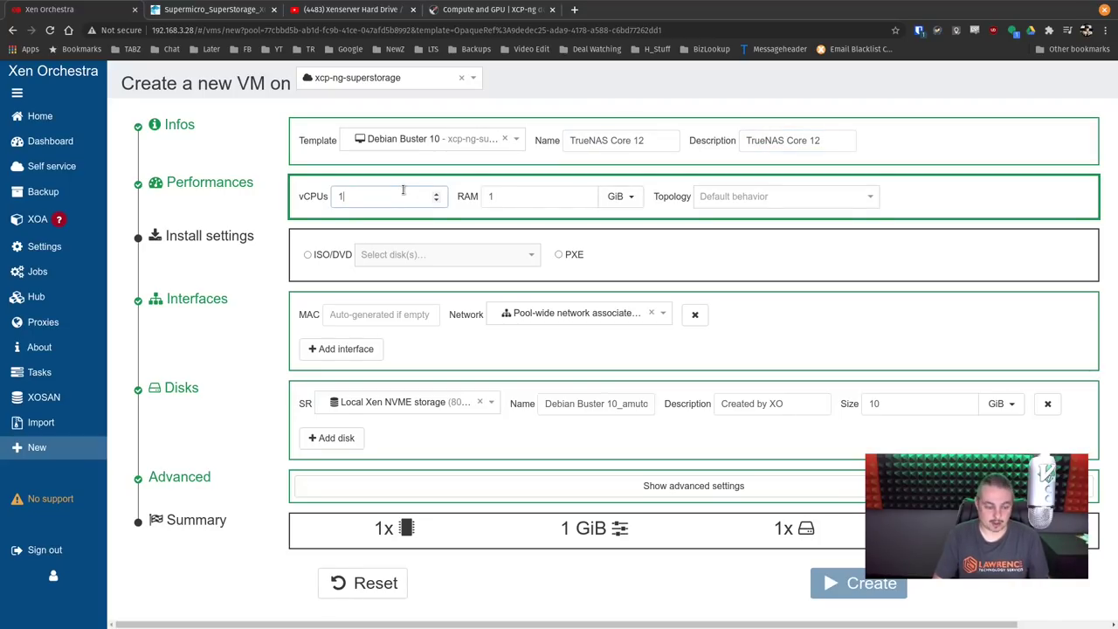
key(BackSpace)
text(16)
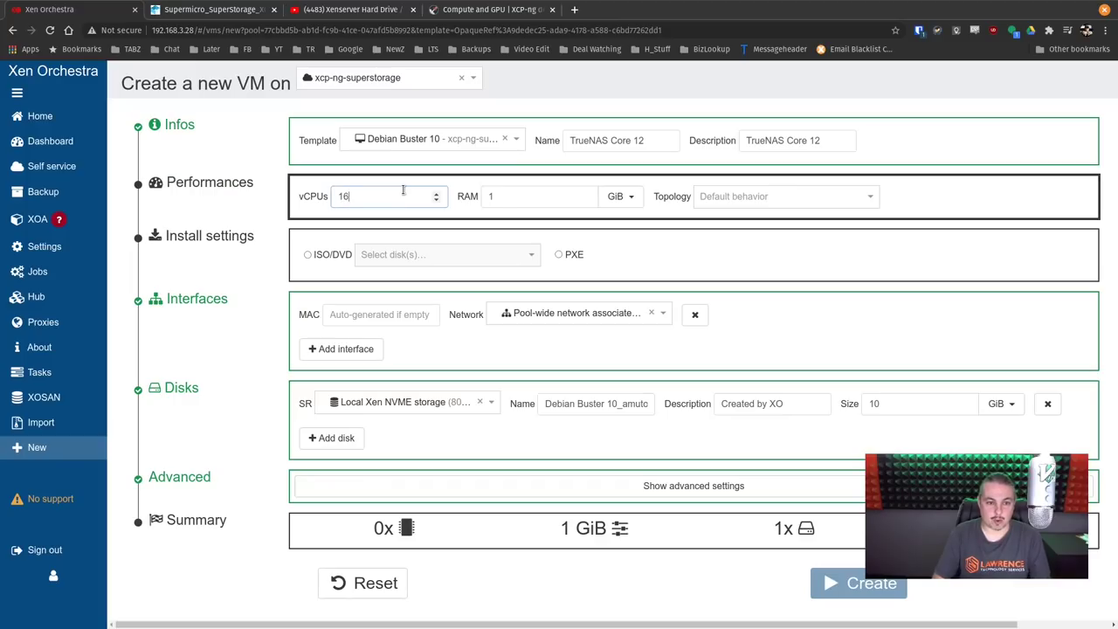
key(Tab)
text(8)
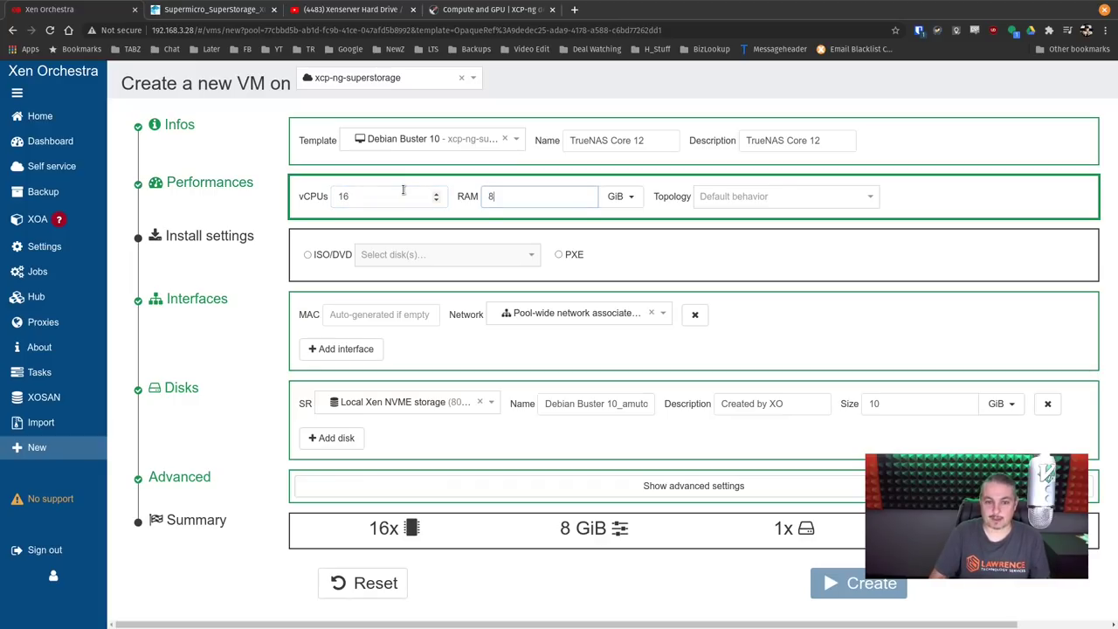
key(BackSpace)
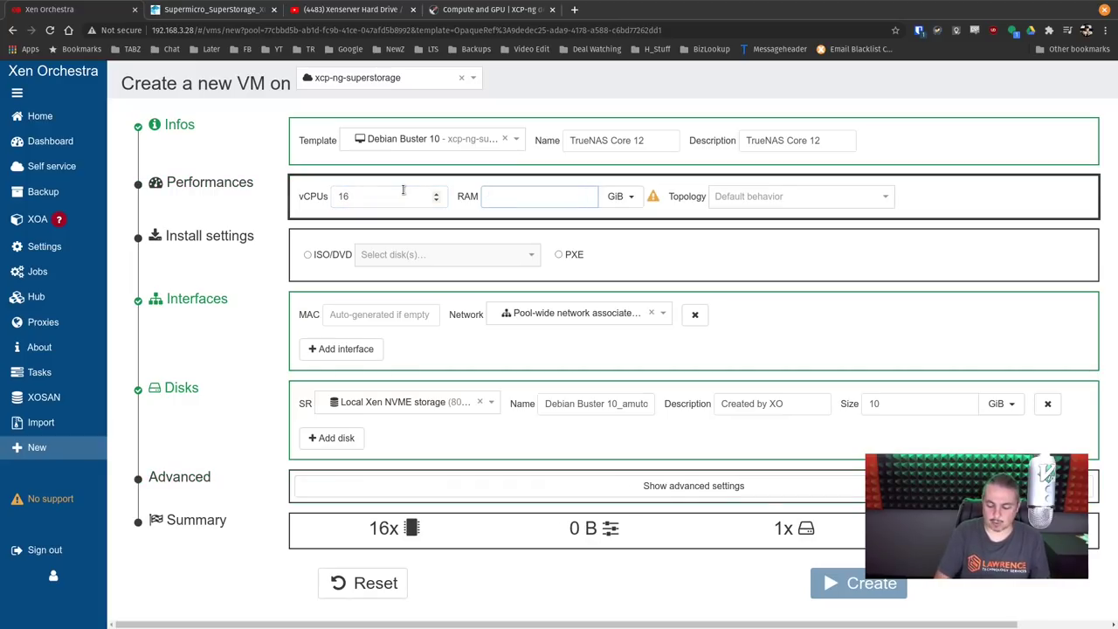
text(32)
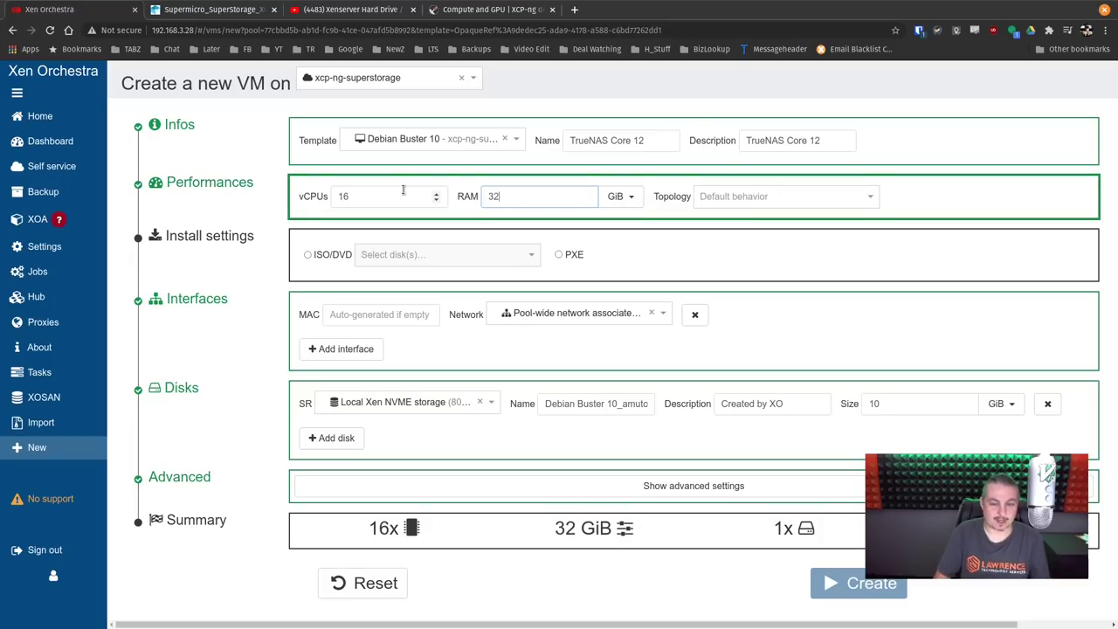
key(Tab)
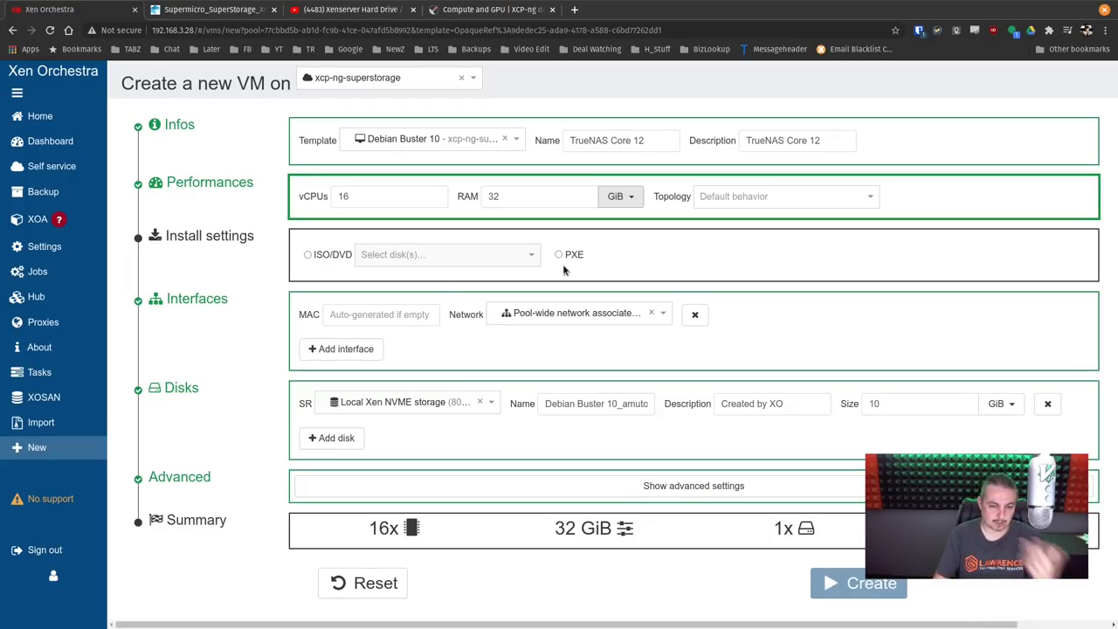
Step: Set the install source to ISO/DVD with TrueNAS-12.0-BETA.iso
click(308, 254)
click(395, 256)
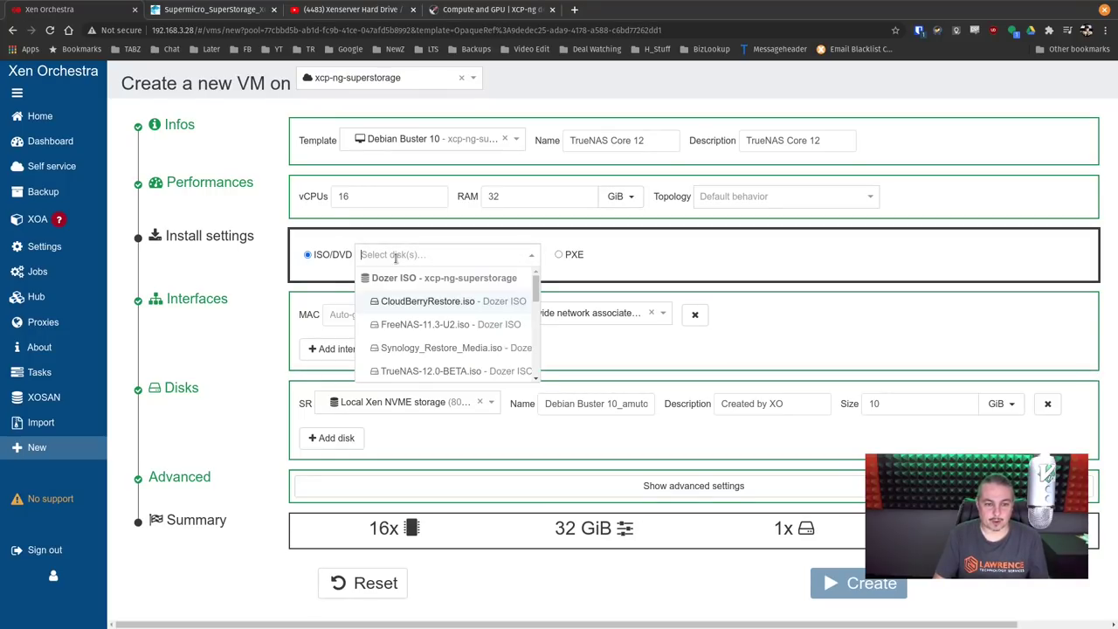
text(tr)
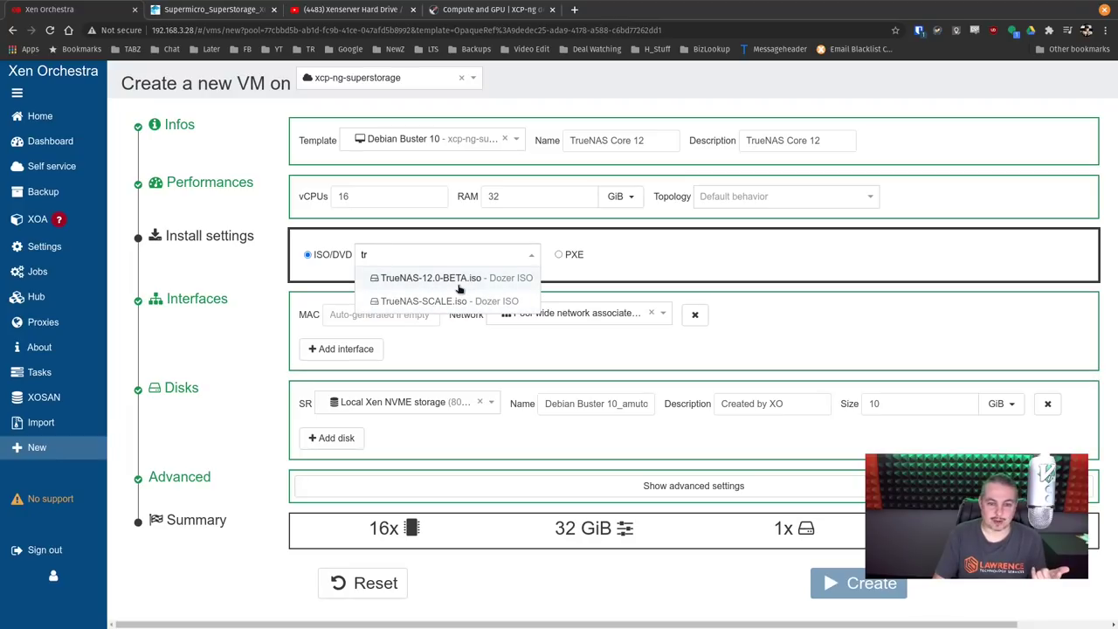
click(412, 280)
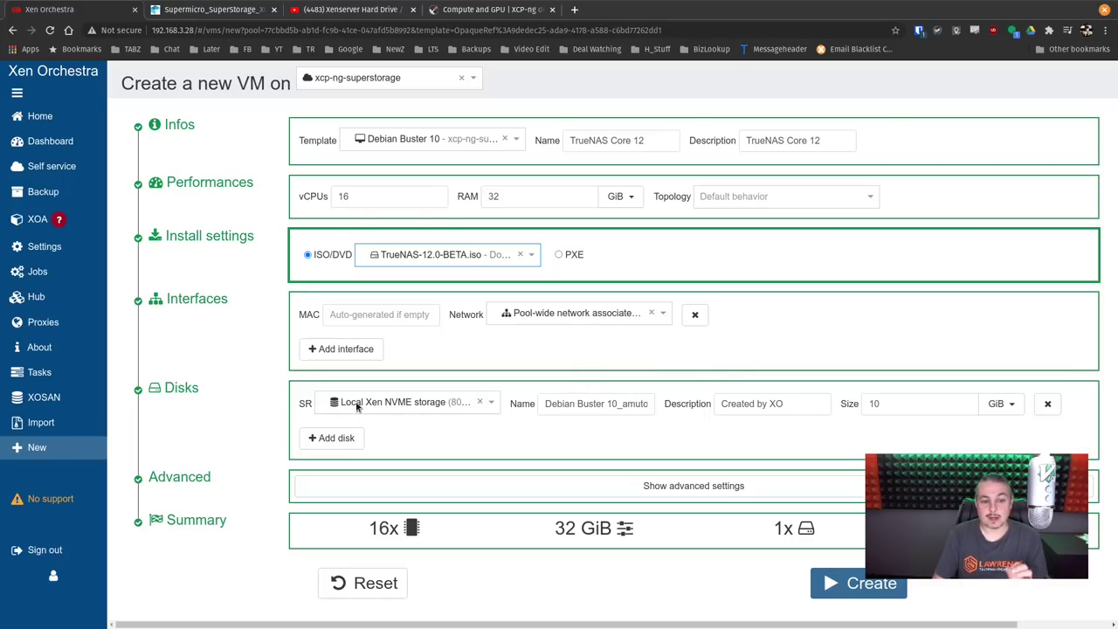
Step: Make the VM disk 64 GiB and name it 'TrueNAS Core 12 Drive'
double_click(936, 408)
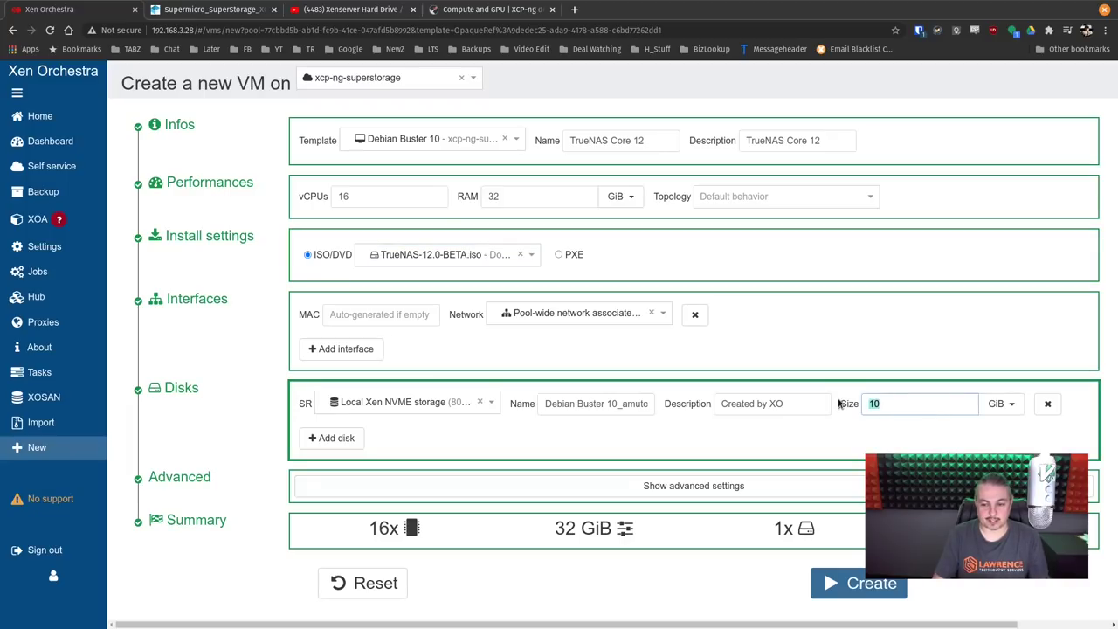
text(64)
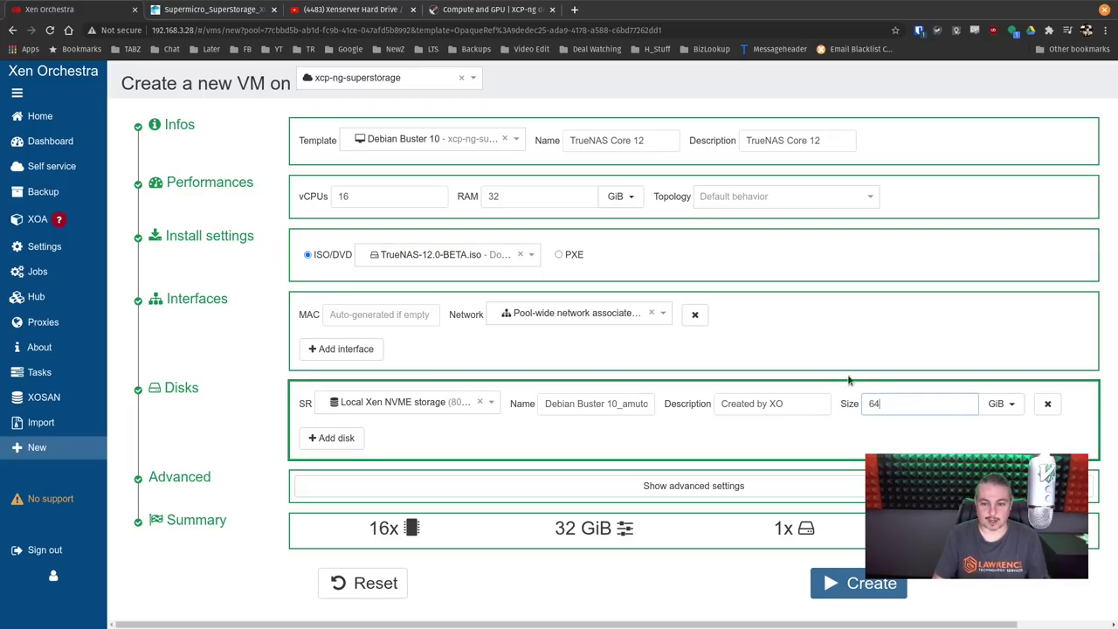
triple_click(623, 404)
key(ctrl+v)
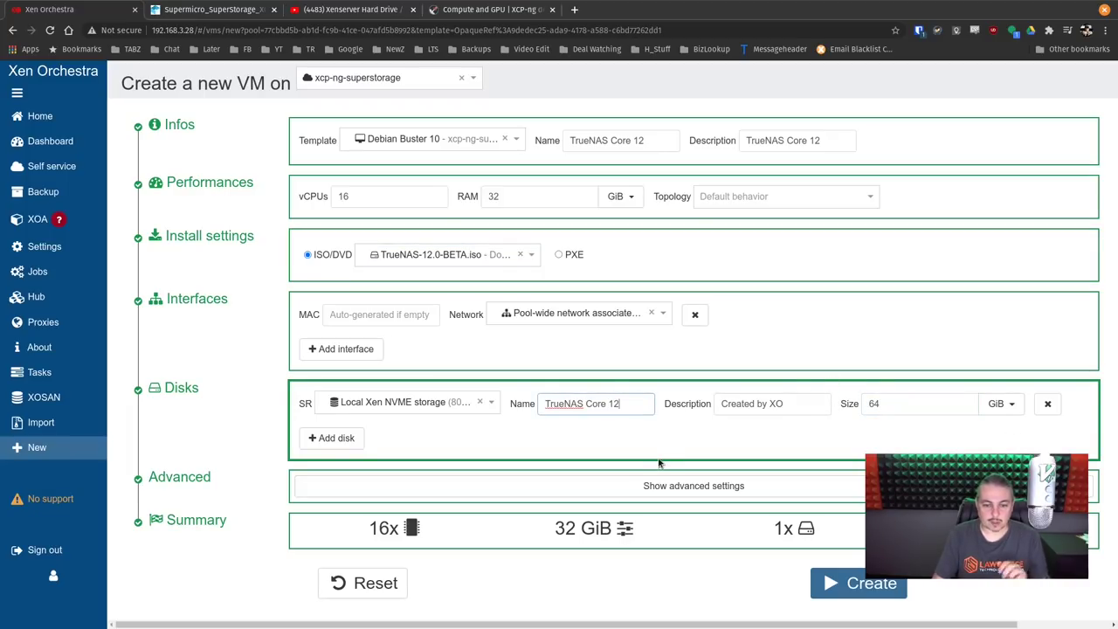
text(Drv)
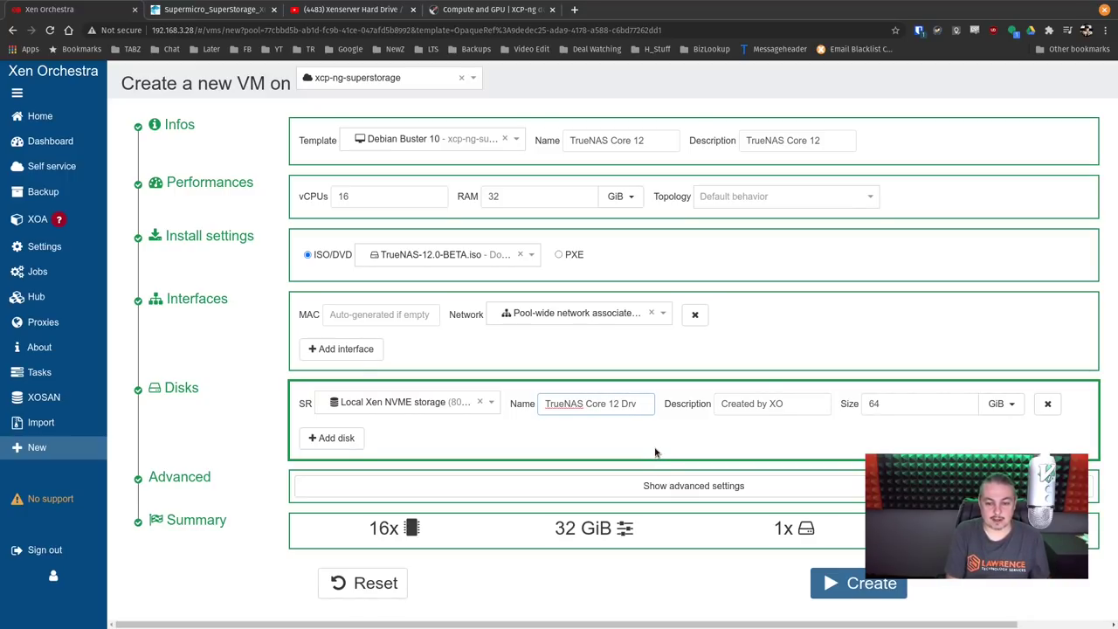
key(BackSpace)
text(i)
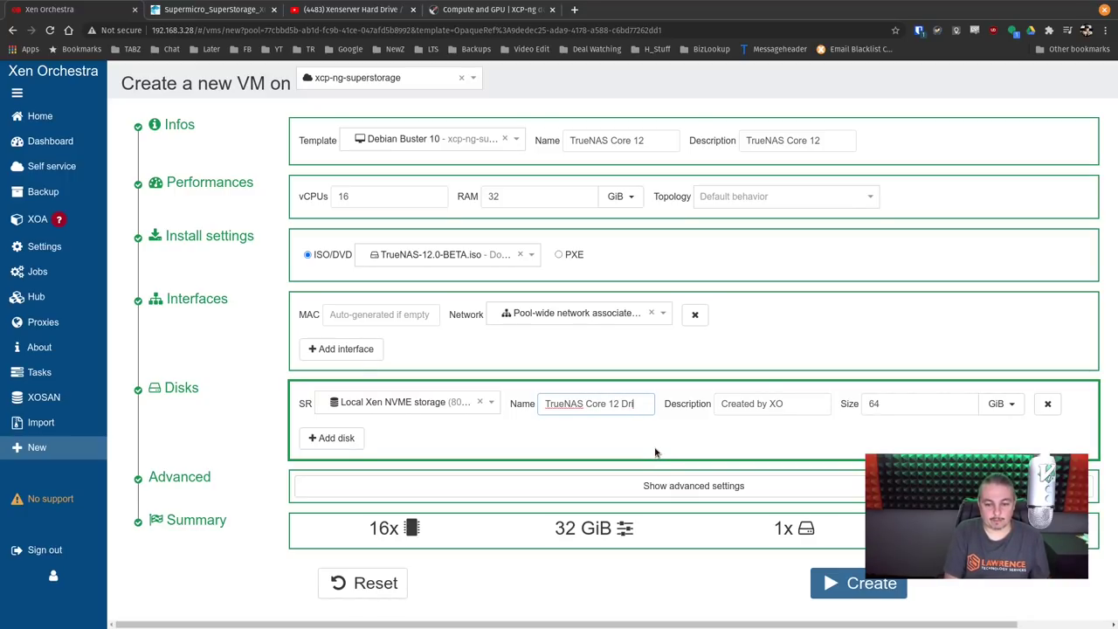
text(ve)
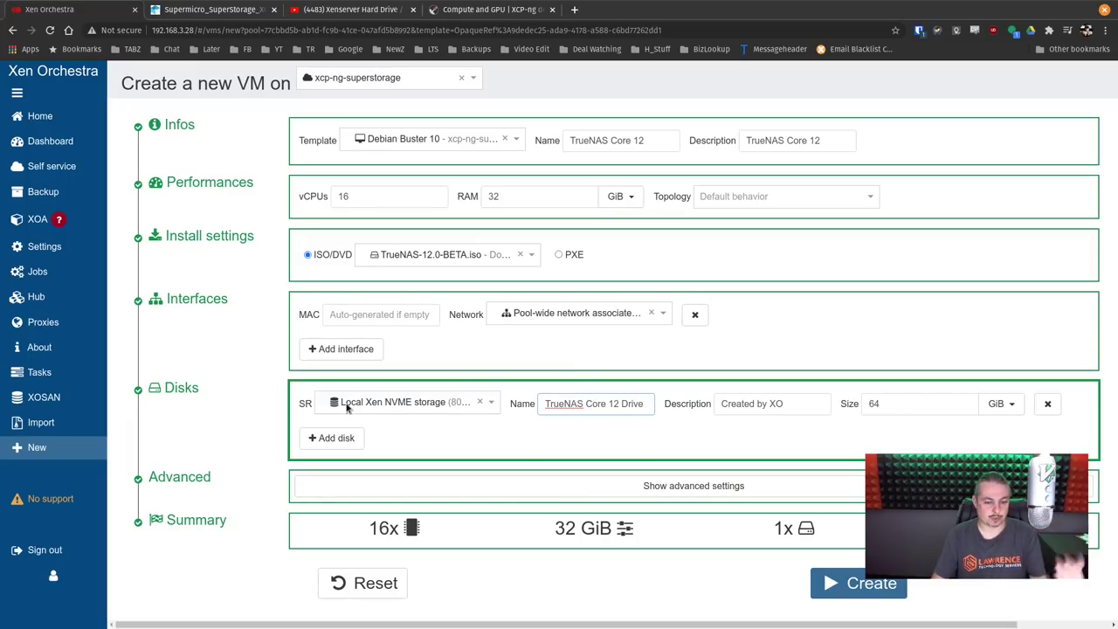
Step: In advanced settings, untick Boot VM after creation and create the VM
click(576, 486)
scroll(576, 469, down, 2)
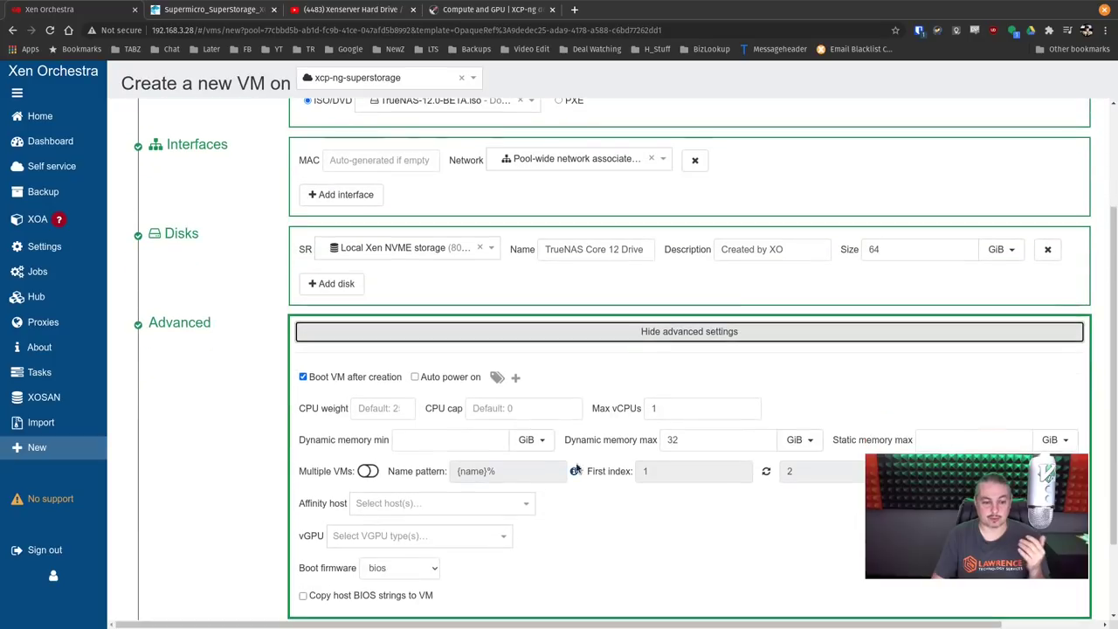
click(302, 385)
click(302, 377)
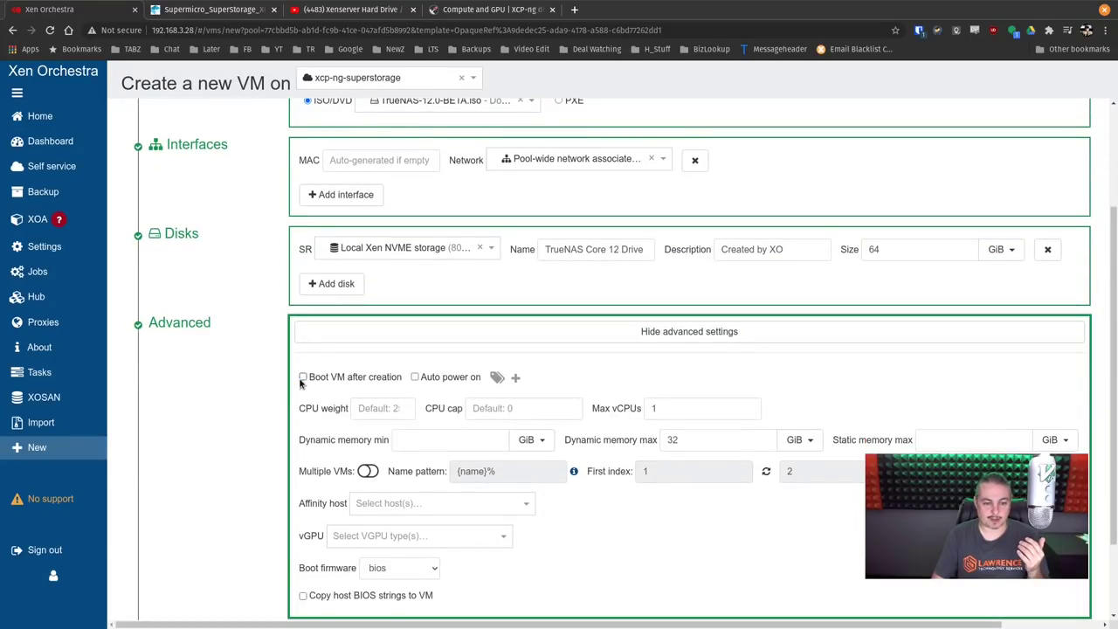
scroll(559, 480, down, 2)
click(855, 590)
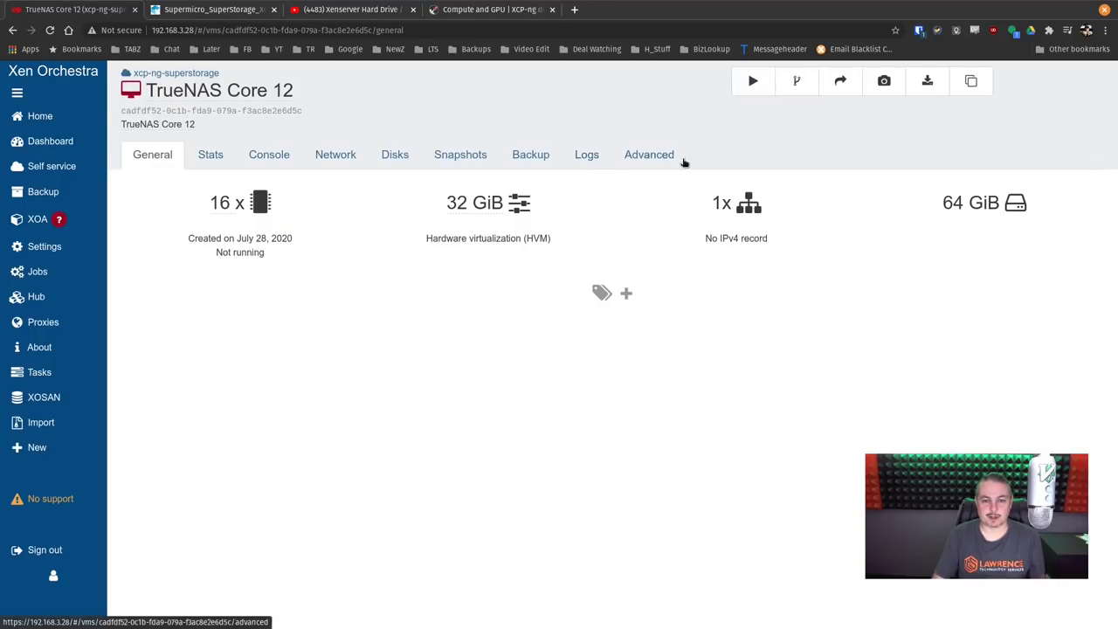
Step: Enable nested virtualization on the VM's Advanced tab
click(651, 164)
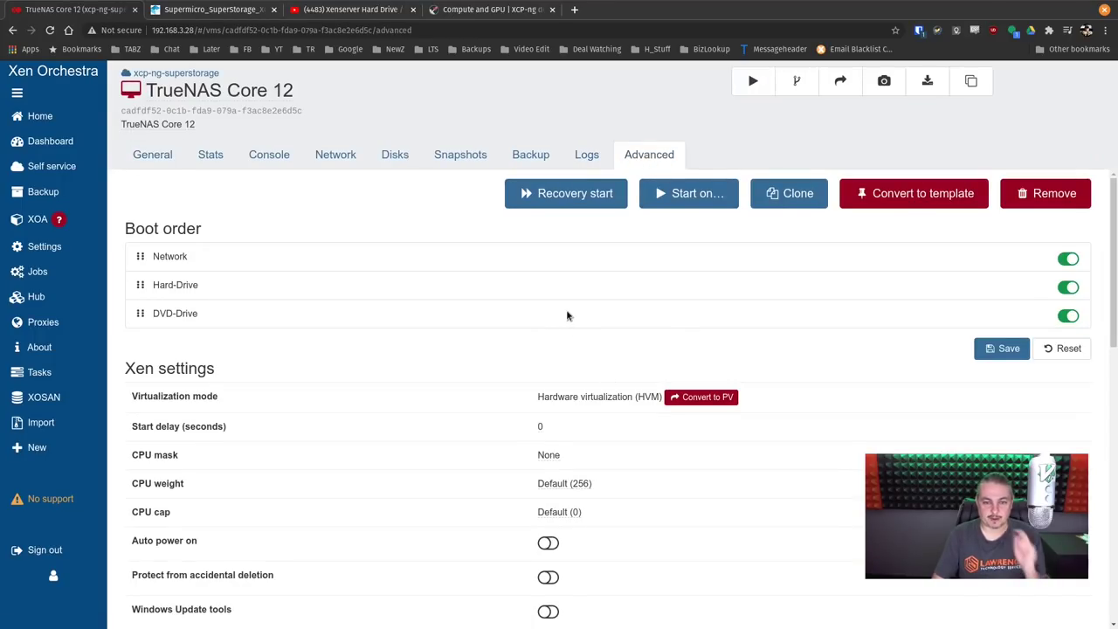
scroll(566, 314, down, 3)
scroll(557, 359, up, 1)
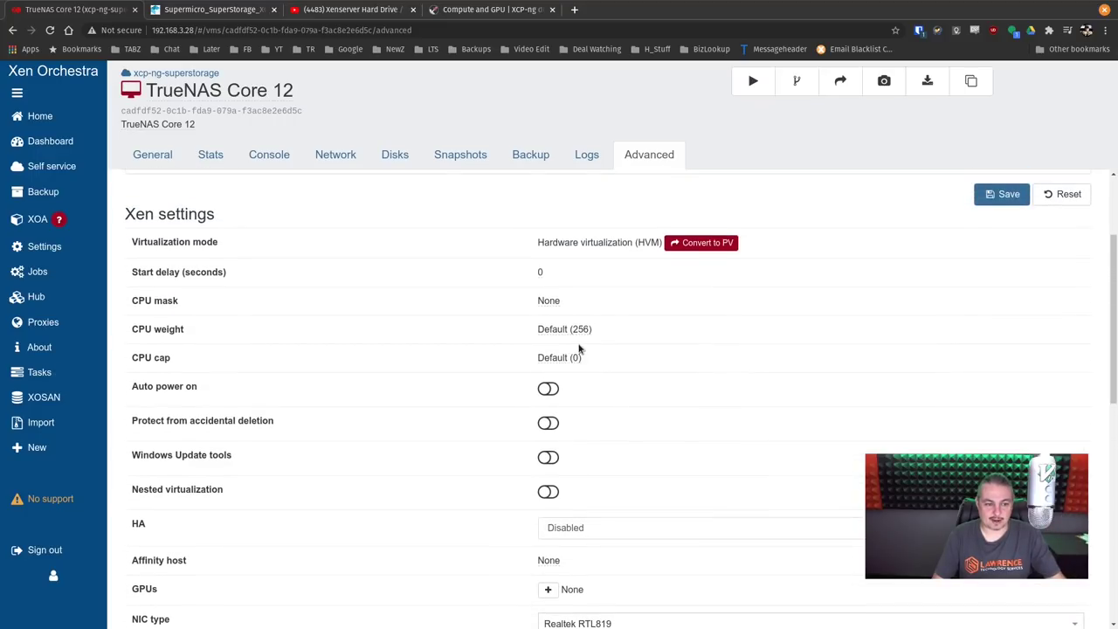
click(551, 492)
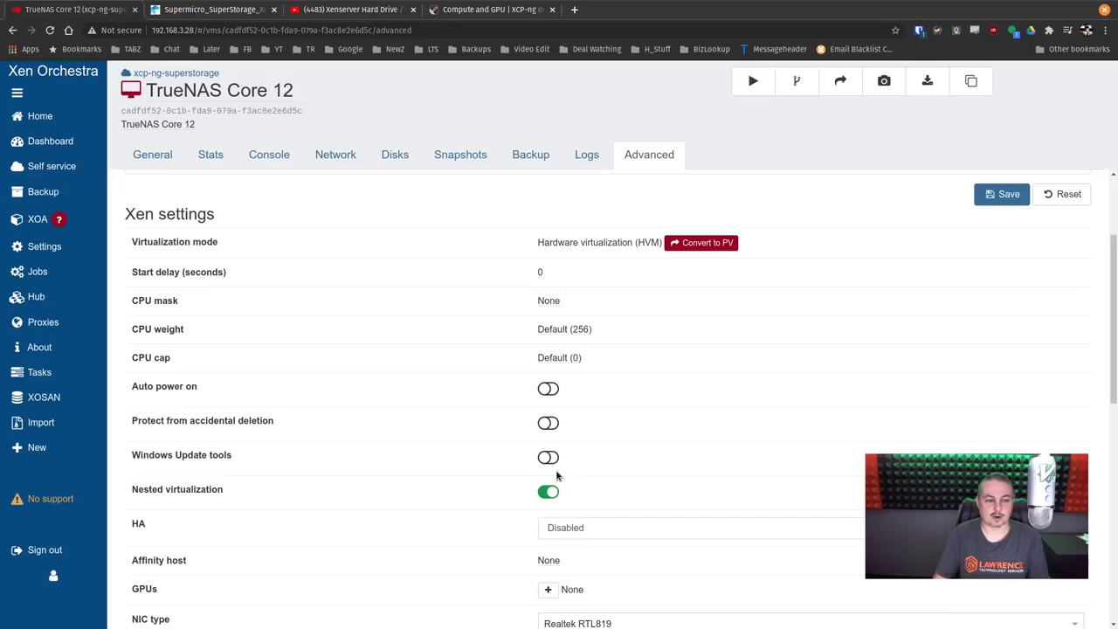
Step: Remove Network from the boot order, then start the VM from its Console tab
scroll(692, 275, up, 2)
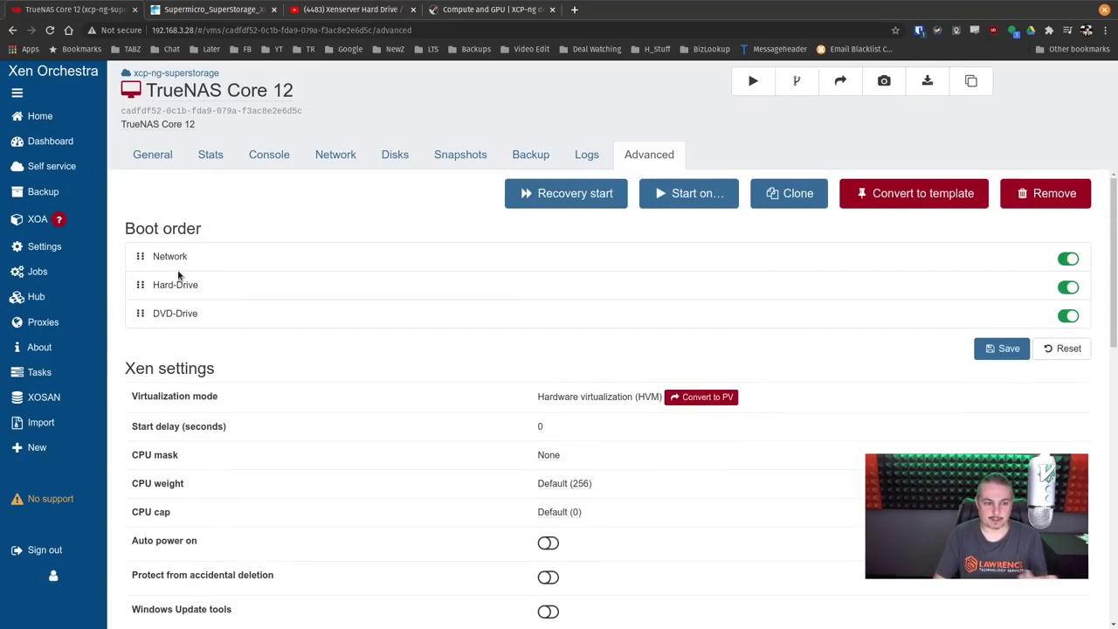
click(1069, 261)
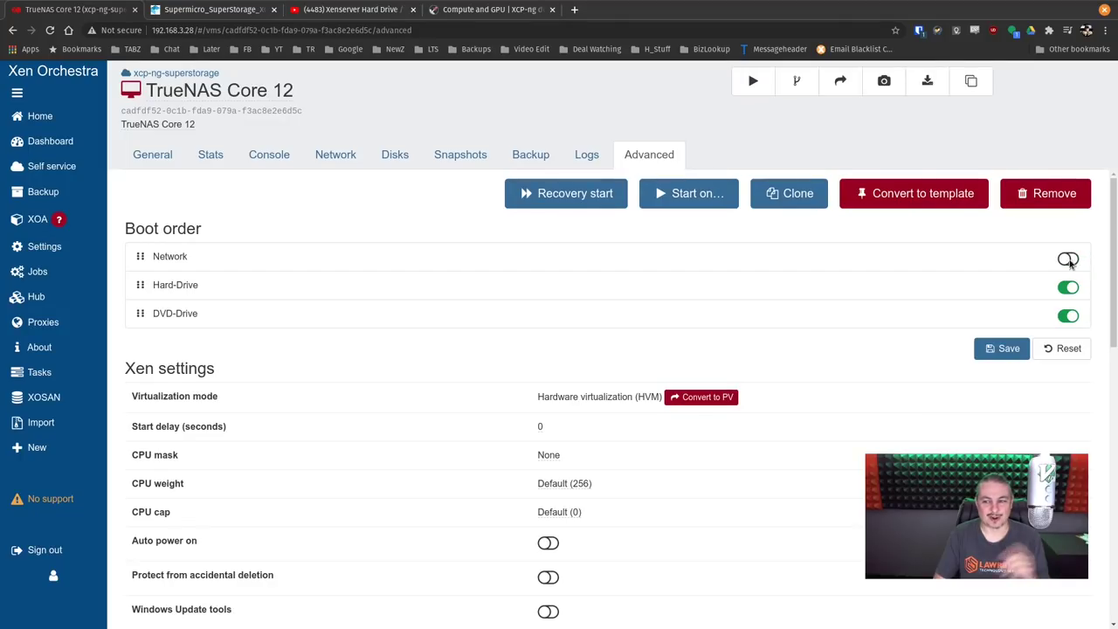
click(276, 163)
click(753, 81)
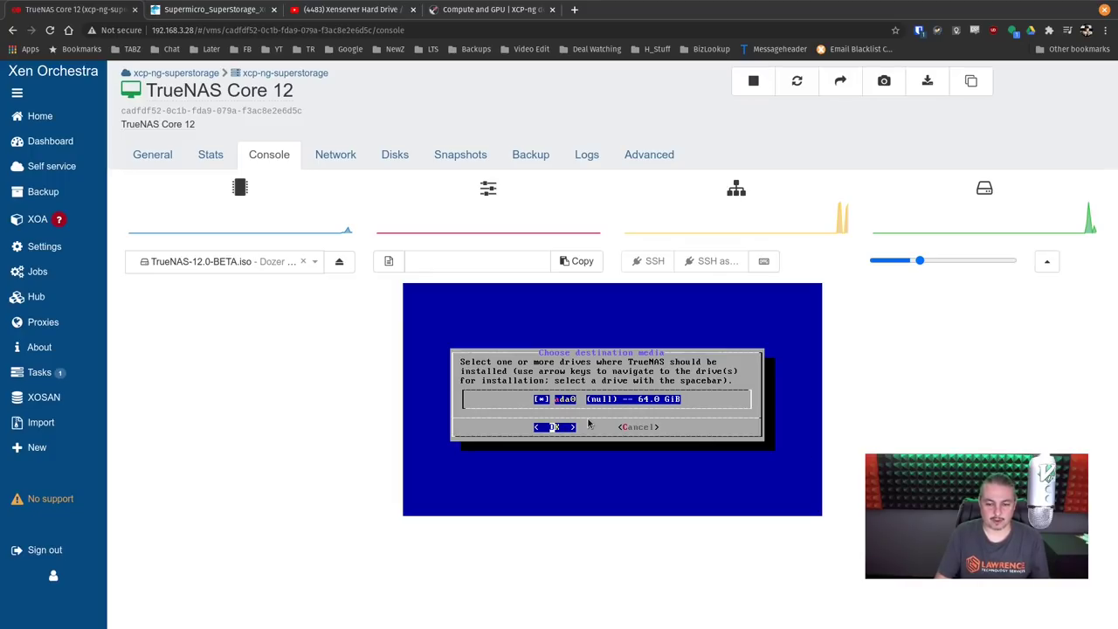
Step: Install TrueNAS to ada0, confirming the erase and setting the root password
key(Return)
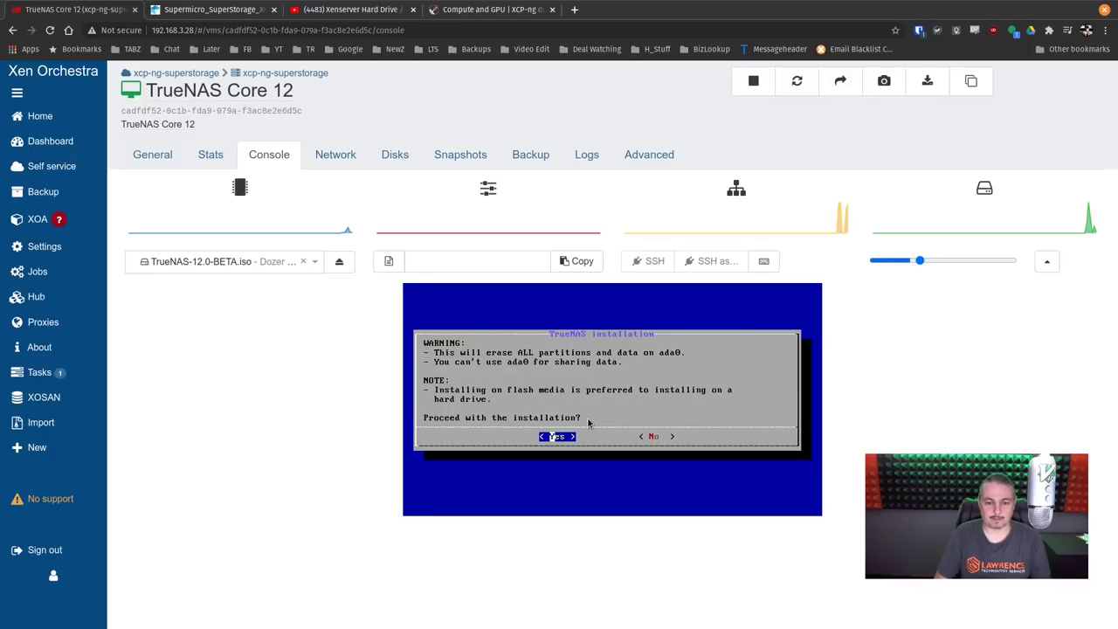
key(Return)
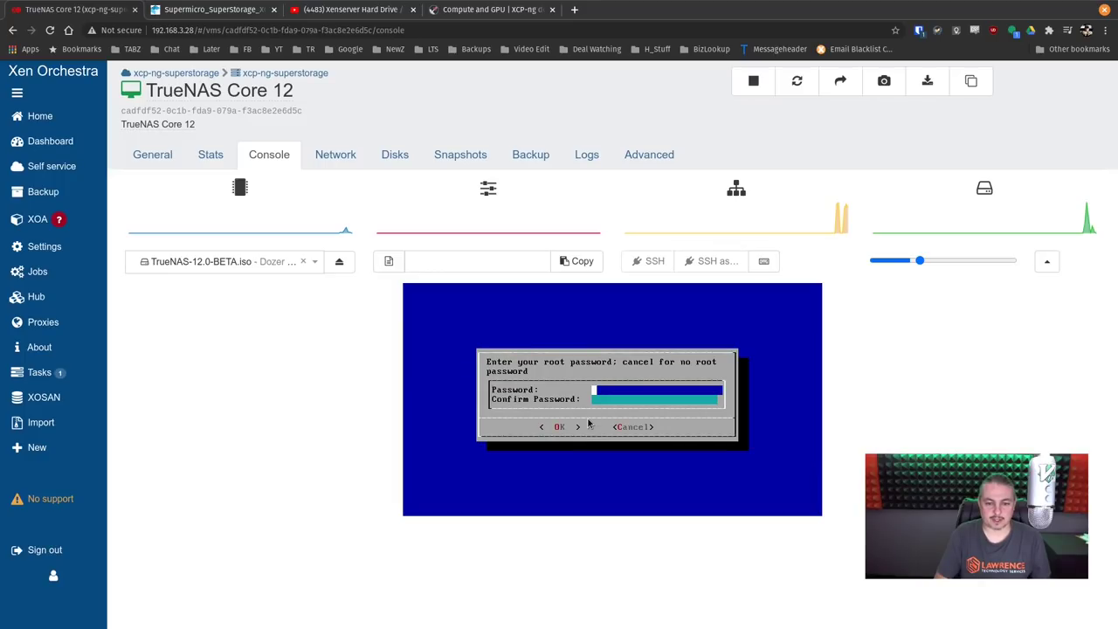
text(******)
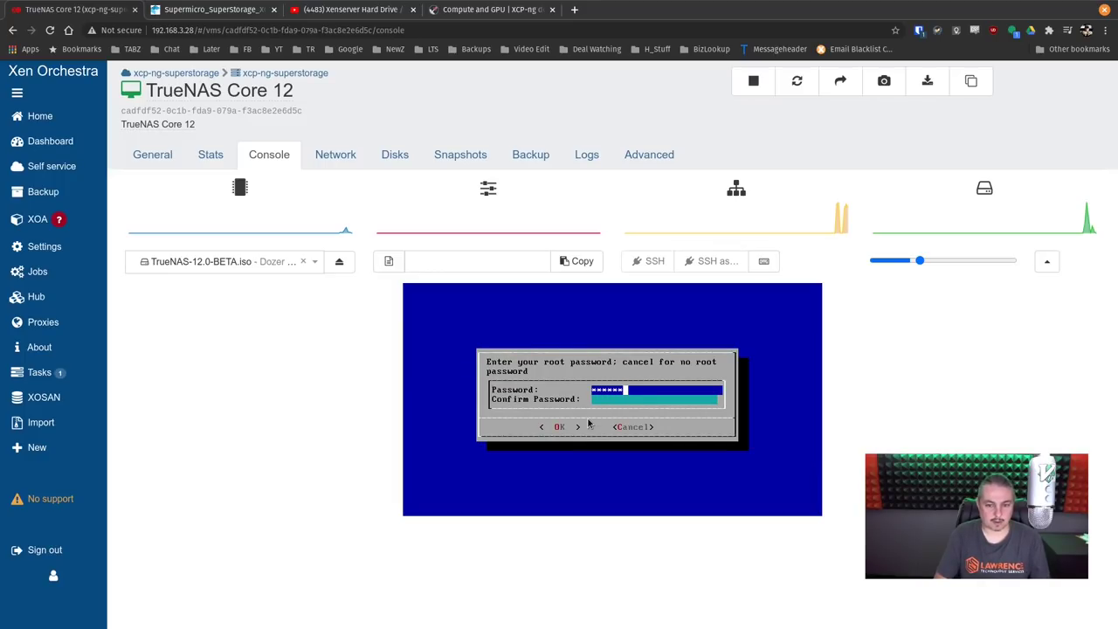
key(Down)
text(******)
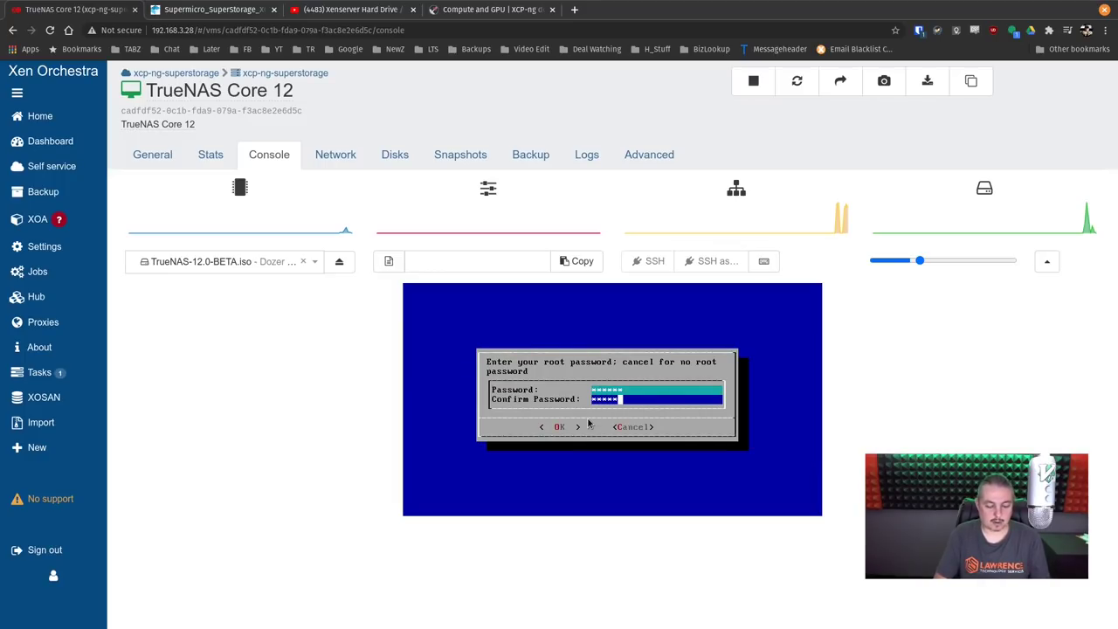
key(Return)
Step: Choose BIOS boot, create the 16GB swap, and shut the installed system down
key(Return)
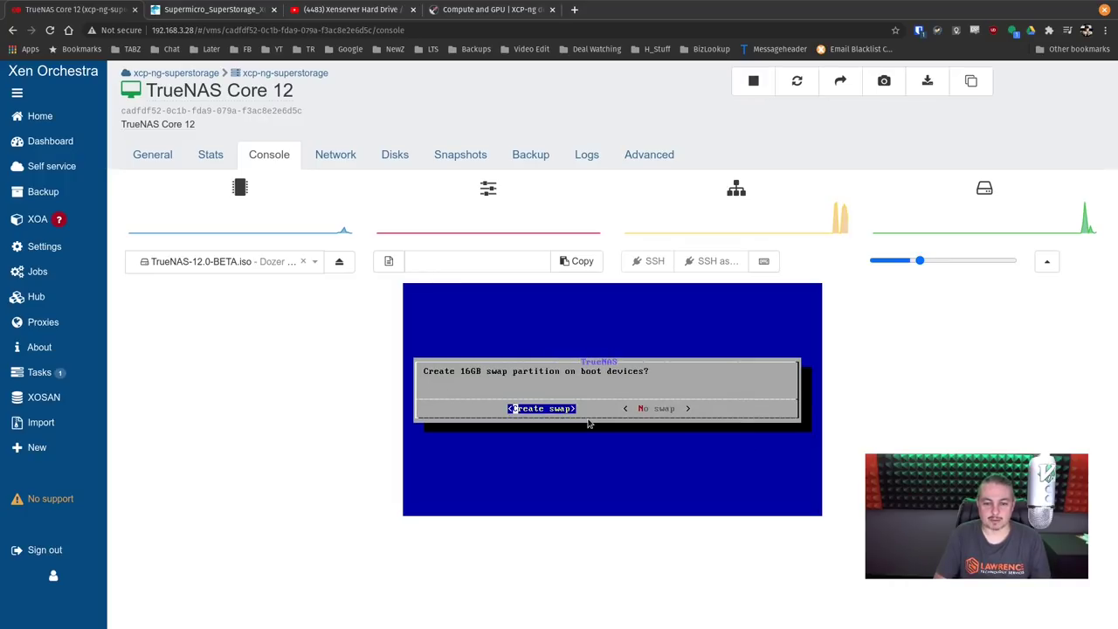
key(Return)
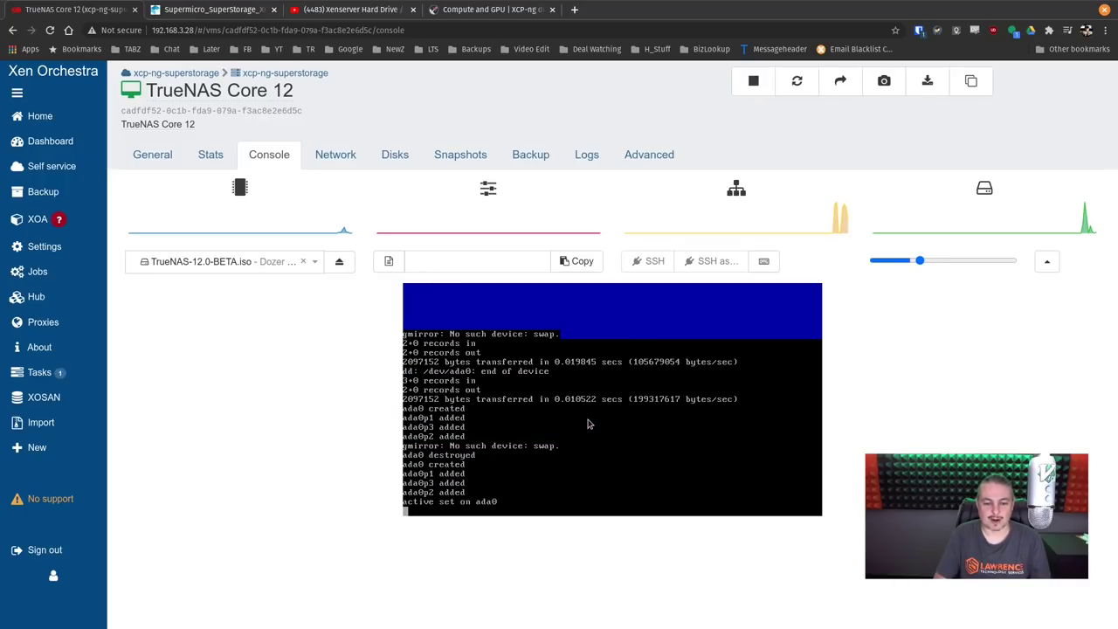
key(Return)
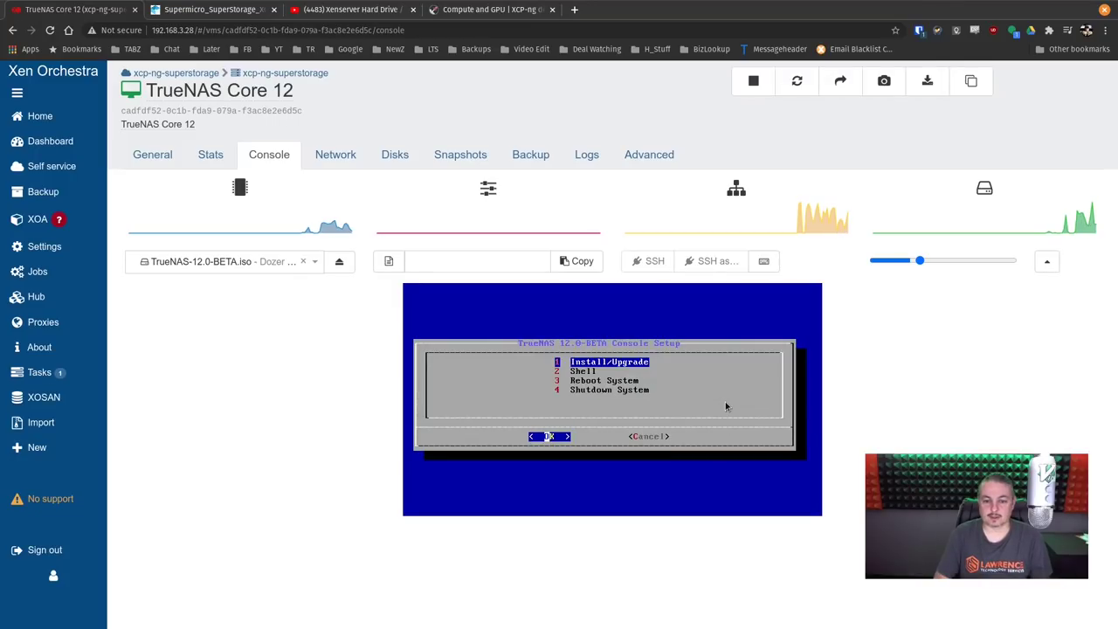
key(Down)
key(Down)
key(Down)
key(Return)
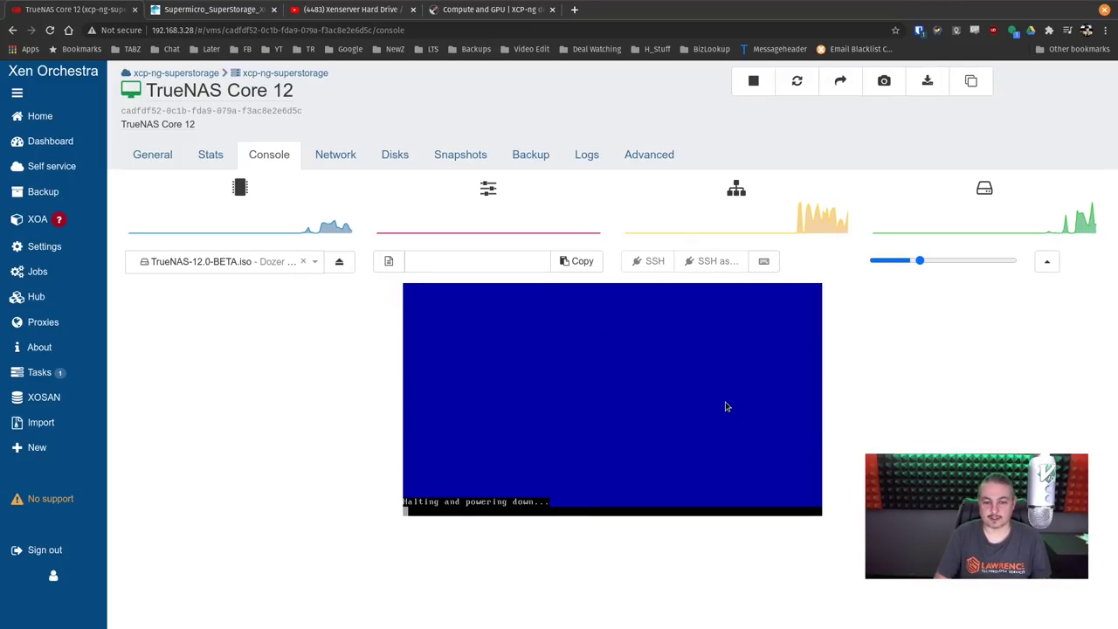
key(alt+Tab)
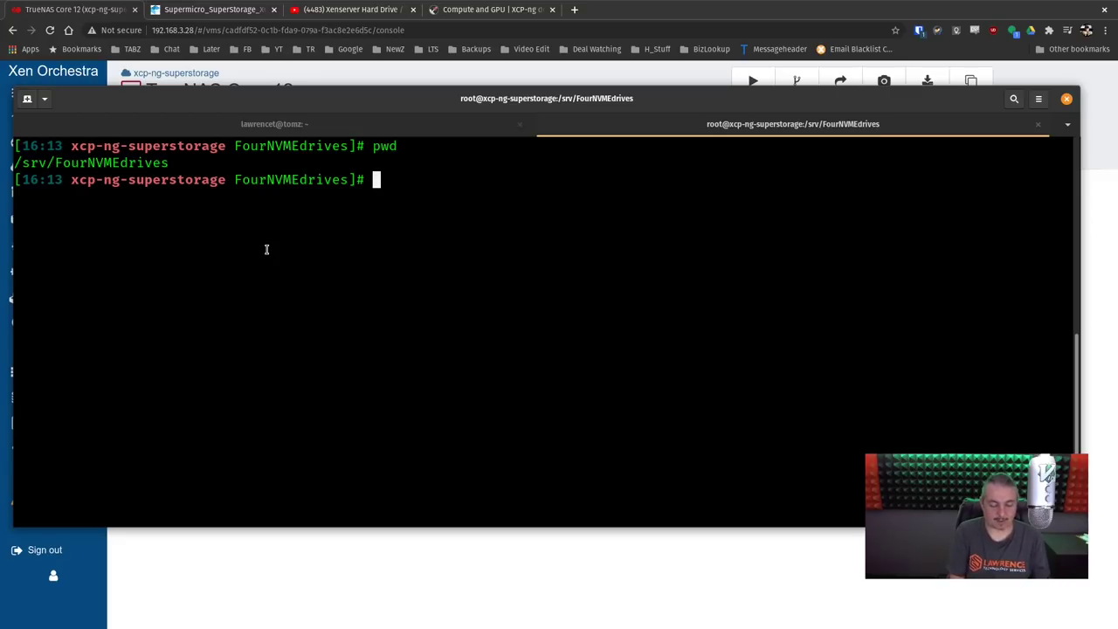
Step: Run ls -la in /srv/FourNVMEdrives to show the four nvme links, then hide the terminal
text(ls -la)
key(Return)
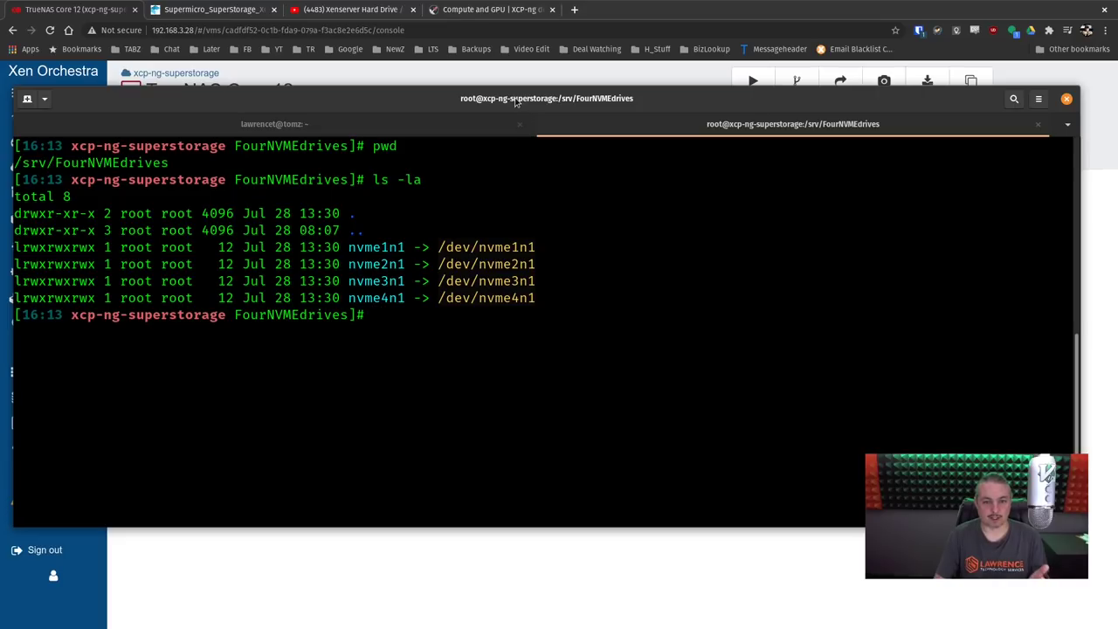
key(F12)
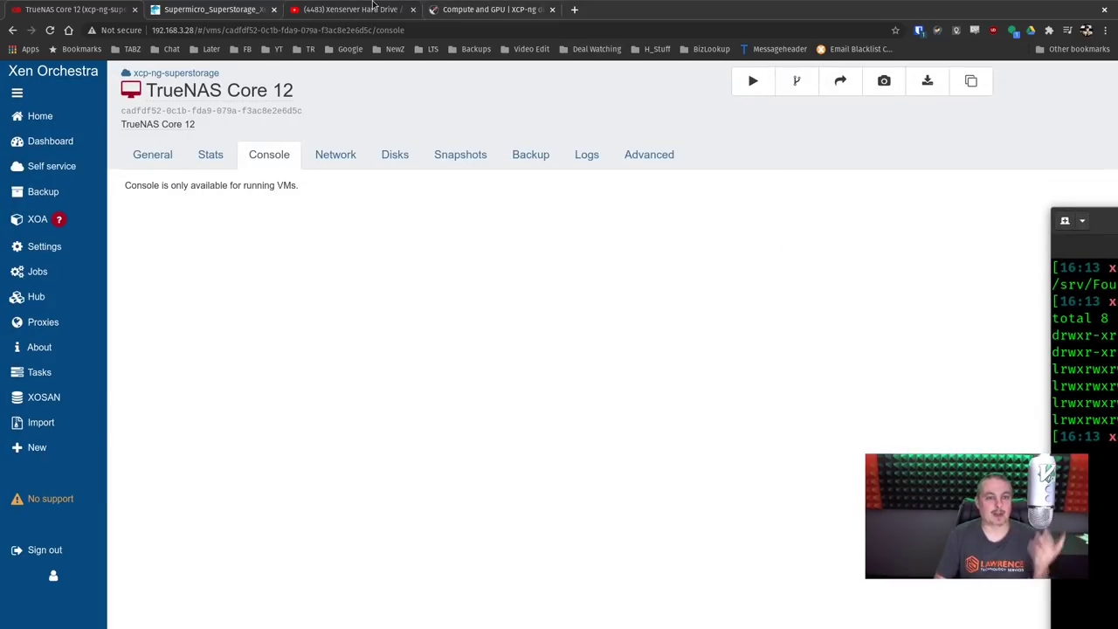
click(350, 8)
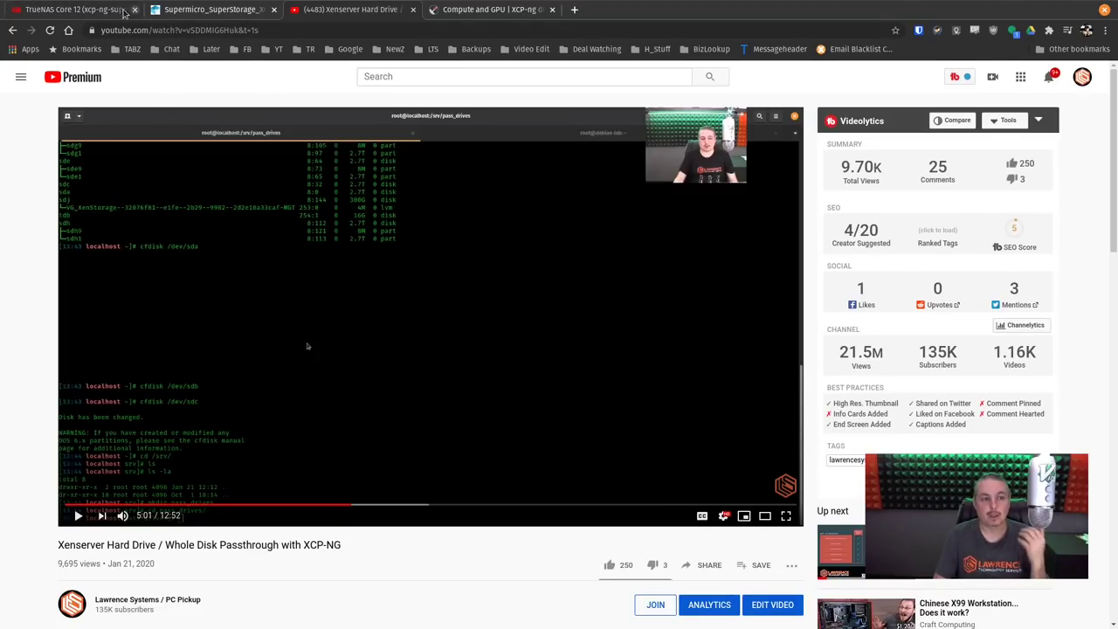
click(88, 9)
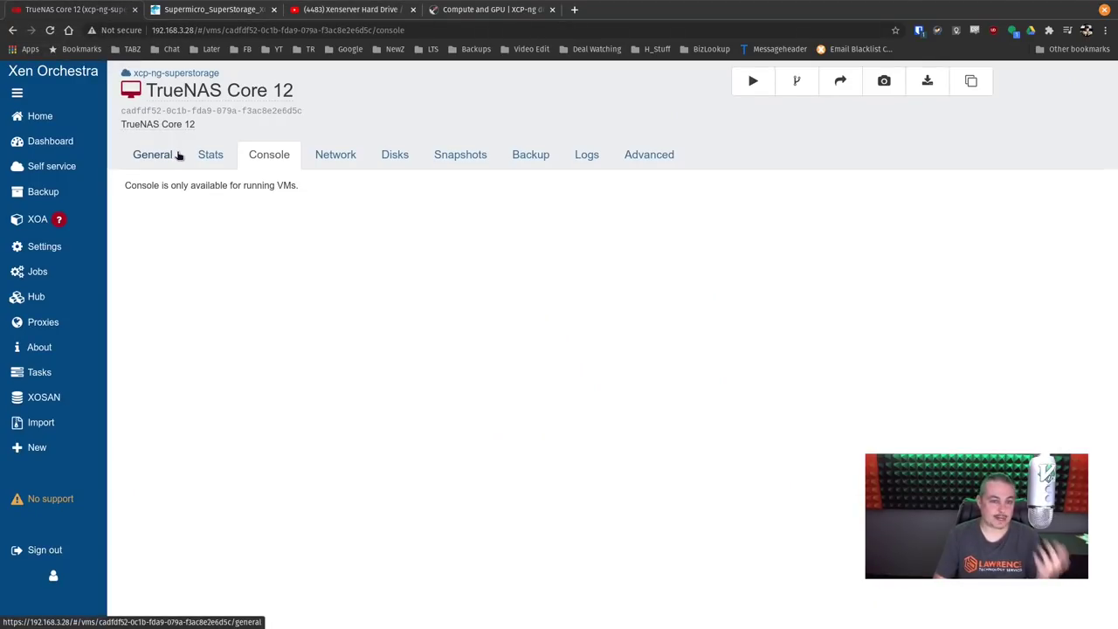
Step: Rename the last disk in the Four NVME Drives storage from NVME3 to NVME4
mouse_move(87, 114)
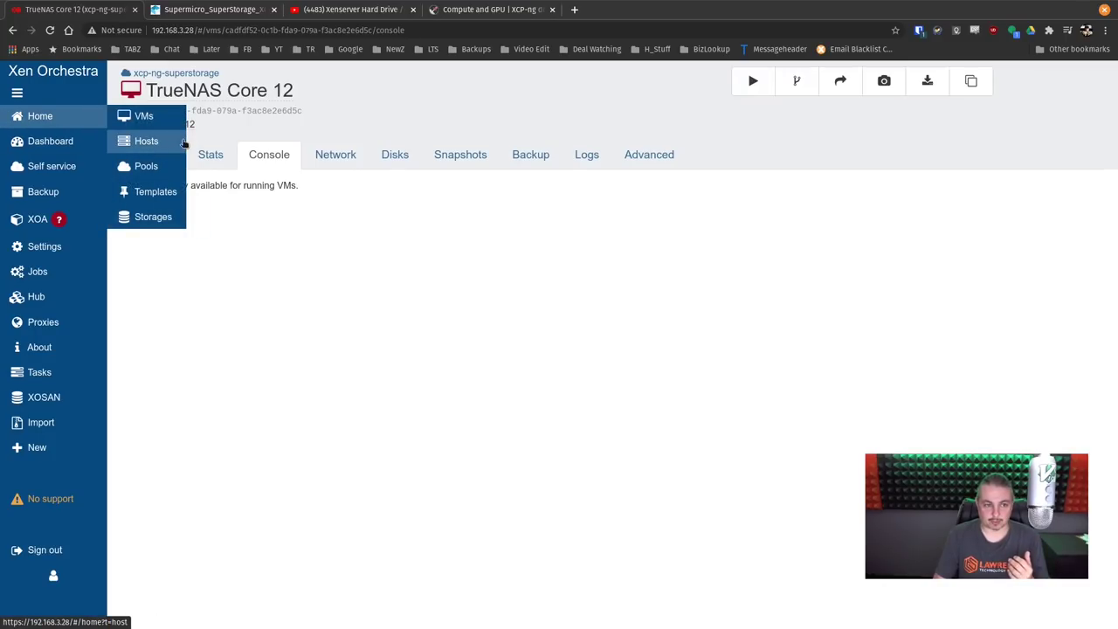
click(170, 225)
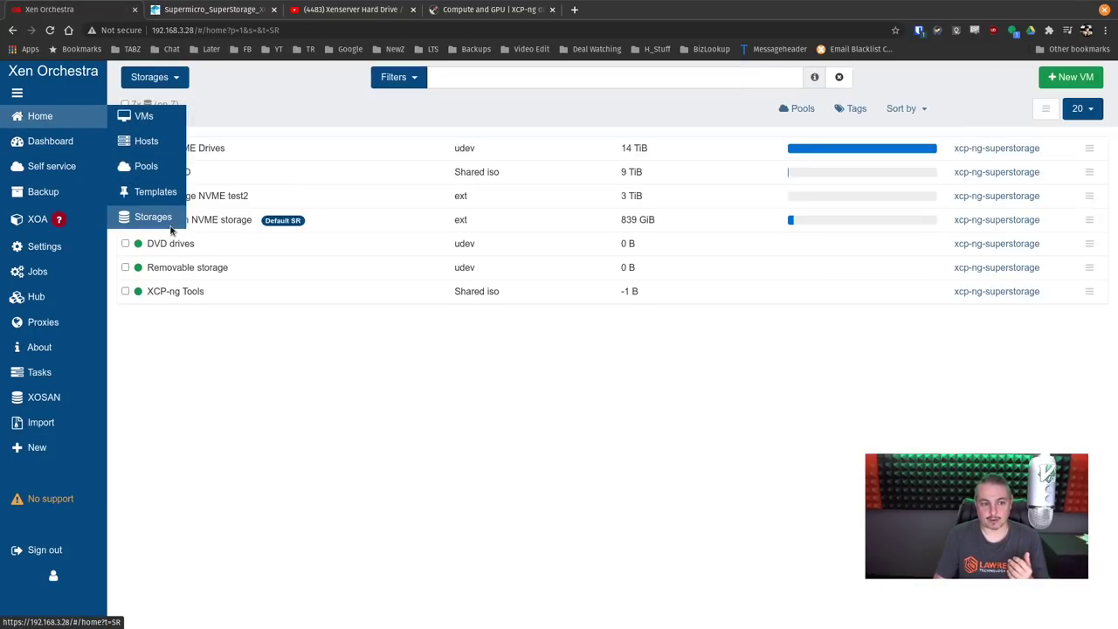
click(238, 144)
click(261, 141)
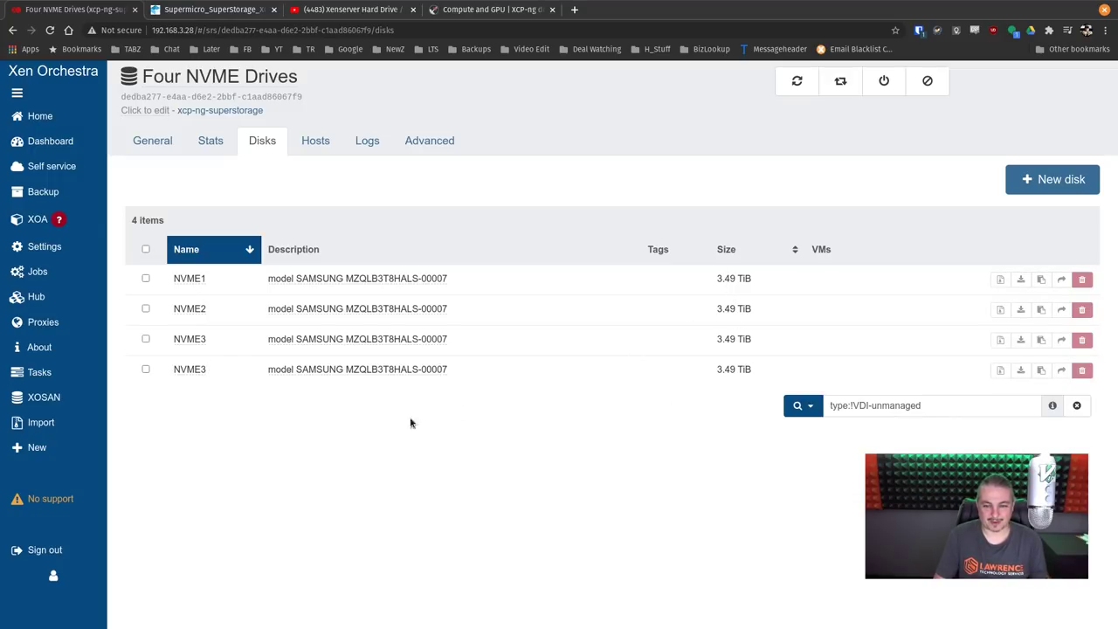
click(201, 370)
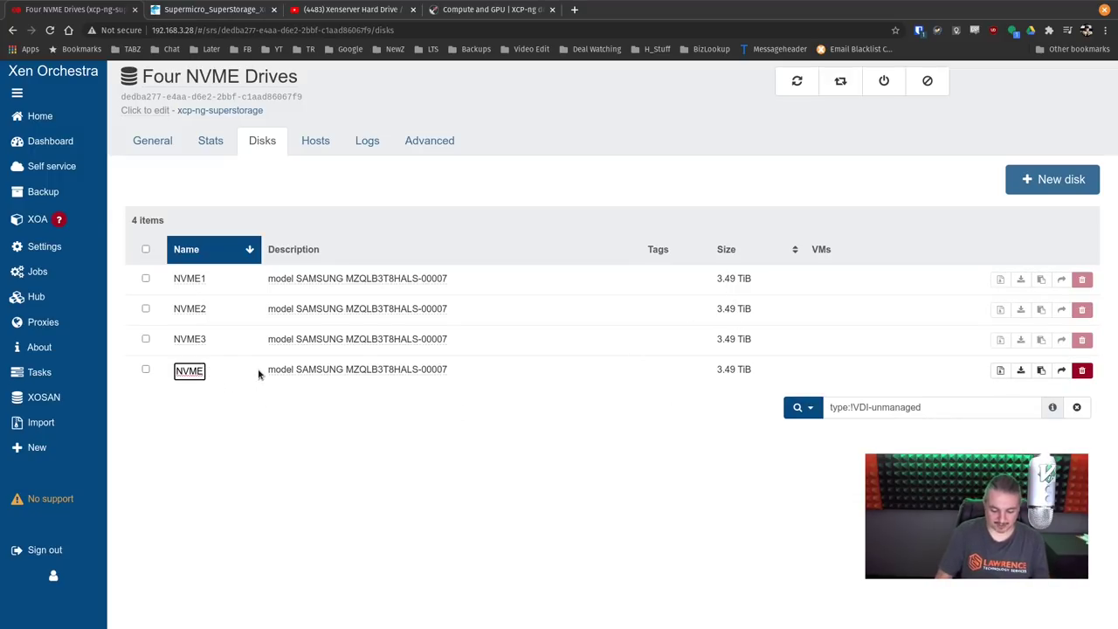
text(4)
key(Return)
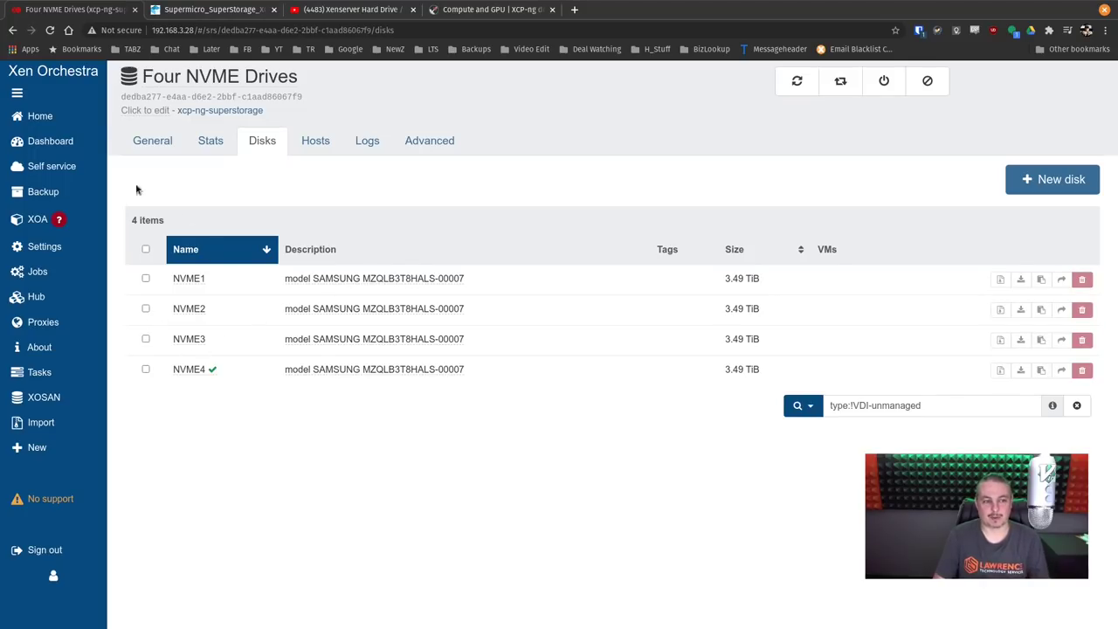
Step: Clear the VM filter and open the TrueNAS Core 12 VM's Disks tab
click(31, 109)
click(395, 77)
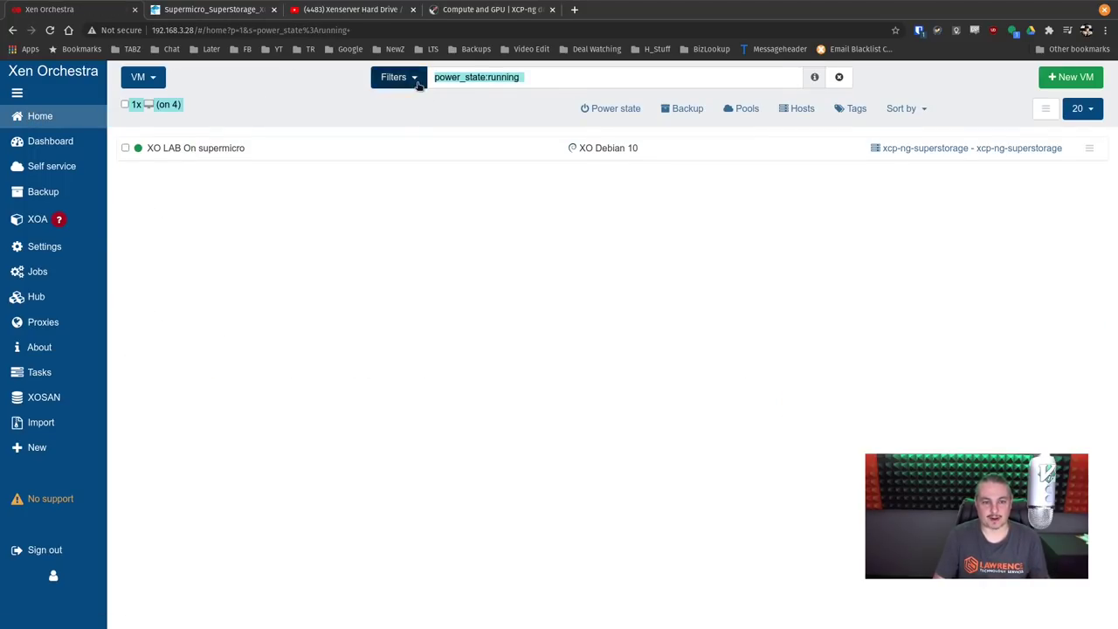
click(397, 138)
click(253, 191)
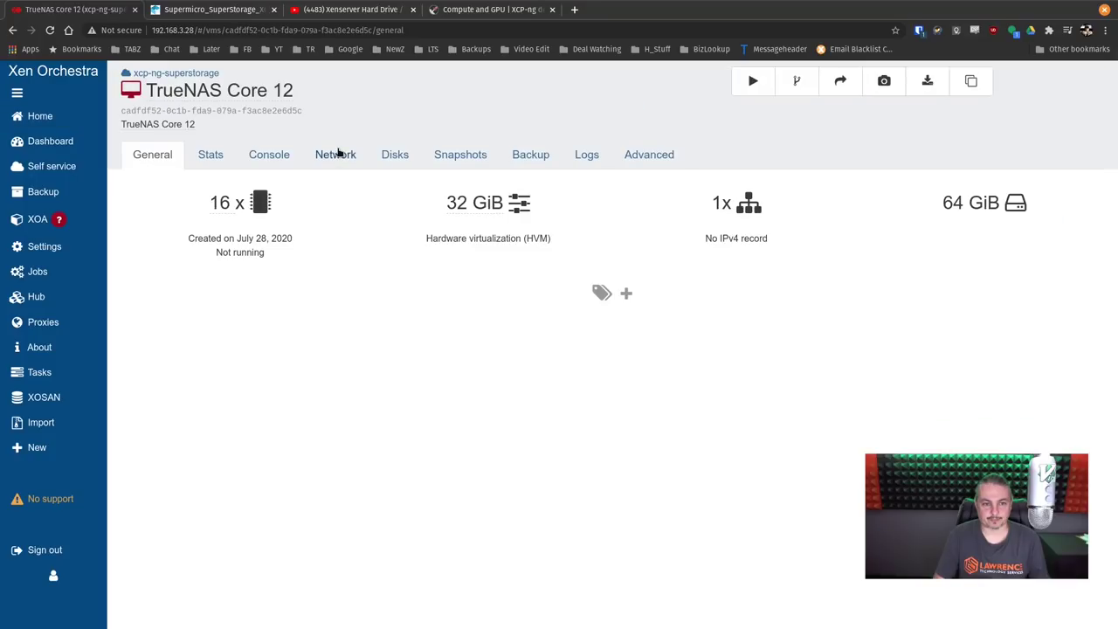
click(395, 155)
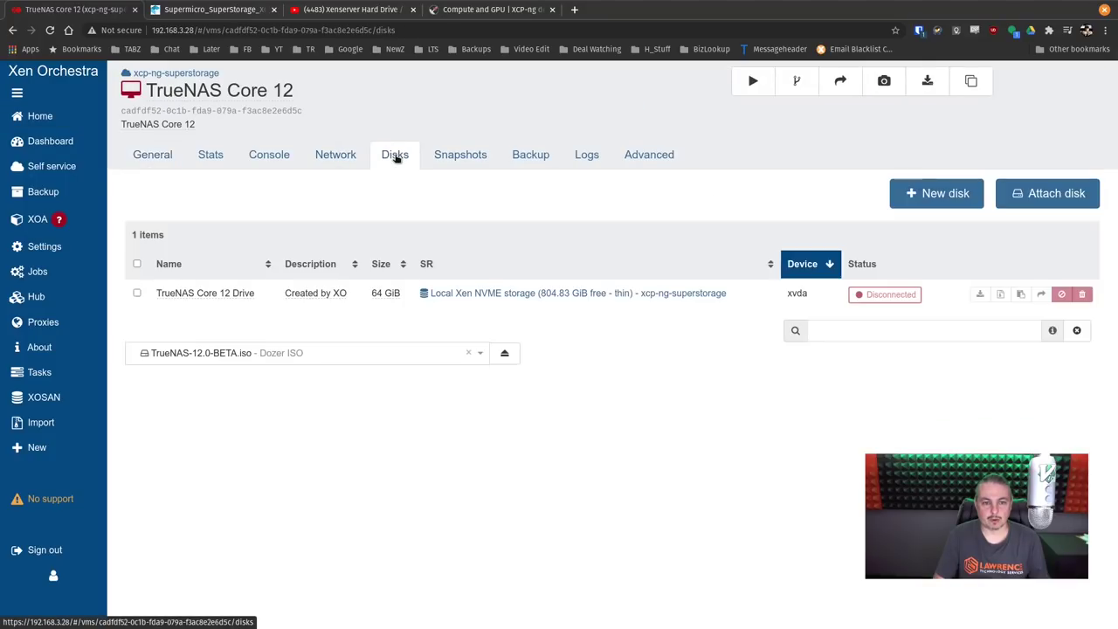
Step: Attach the NVME1 and NVME2 disks to the VM
click(1064, 201)
click(357, 242)
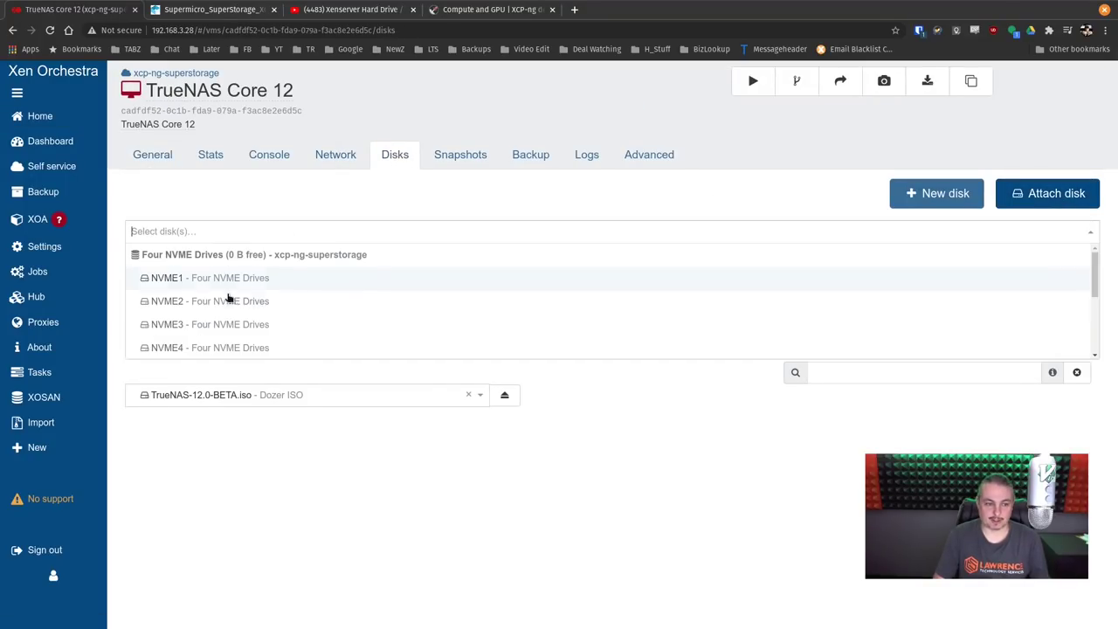
click(226, 278)
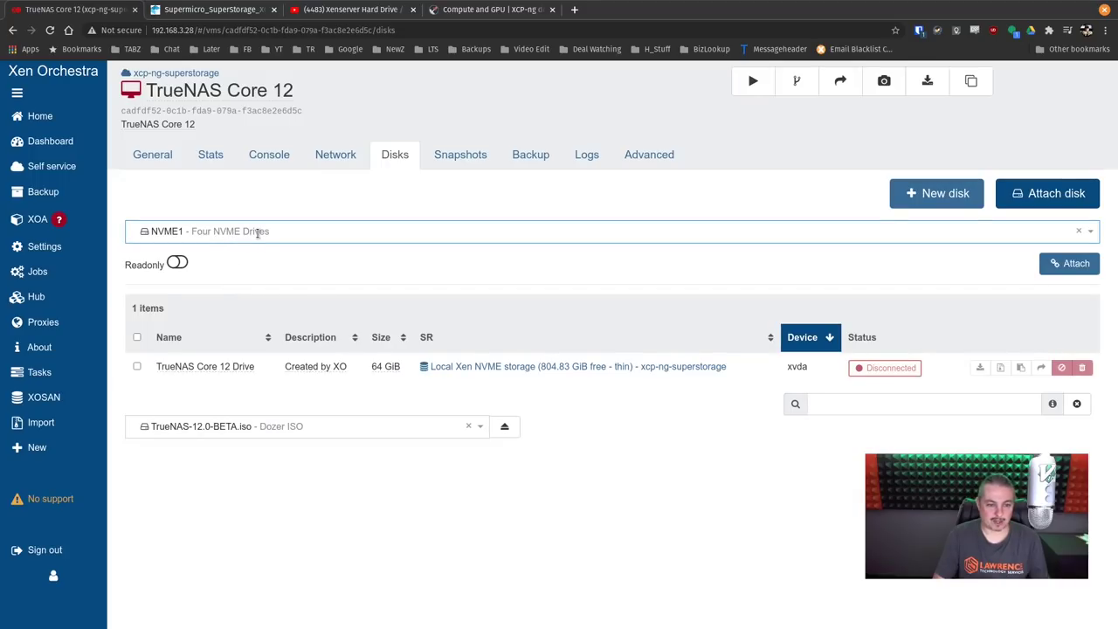
click(1083, 272)
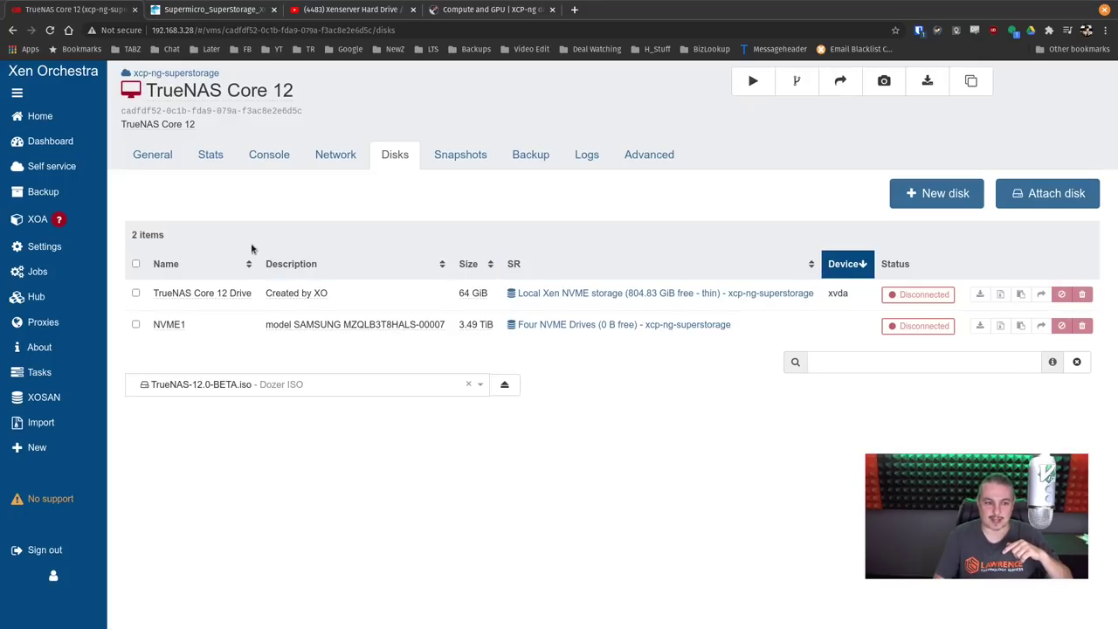
click(1057, 193)
click(279, 230)
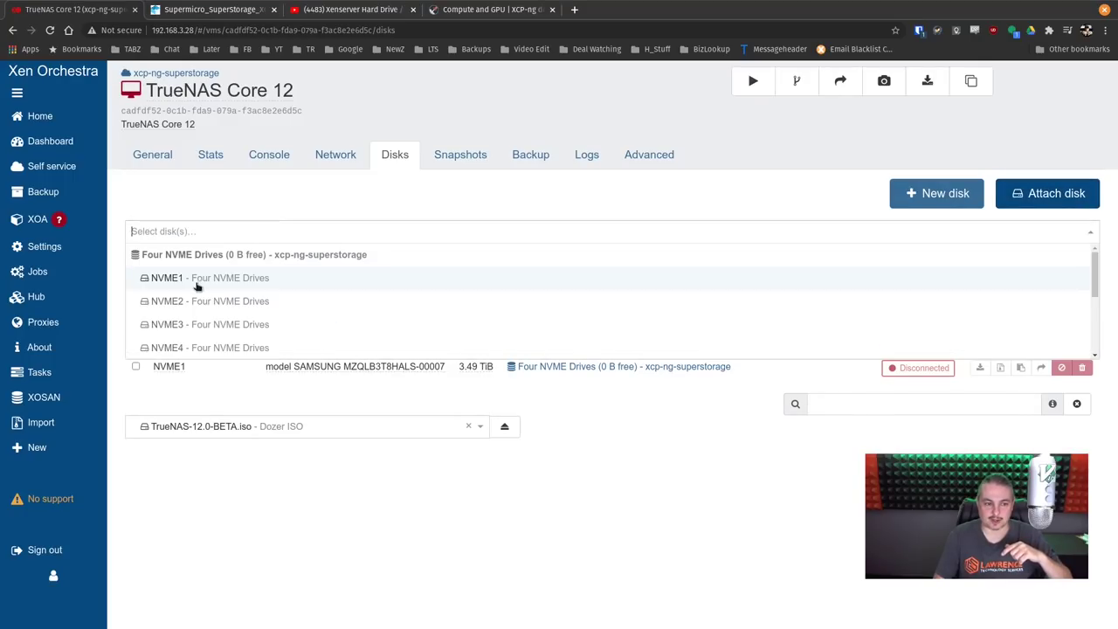
click(195, 301)
click(1072, 263)
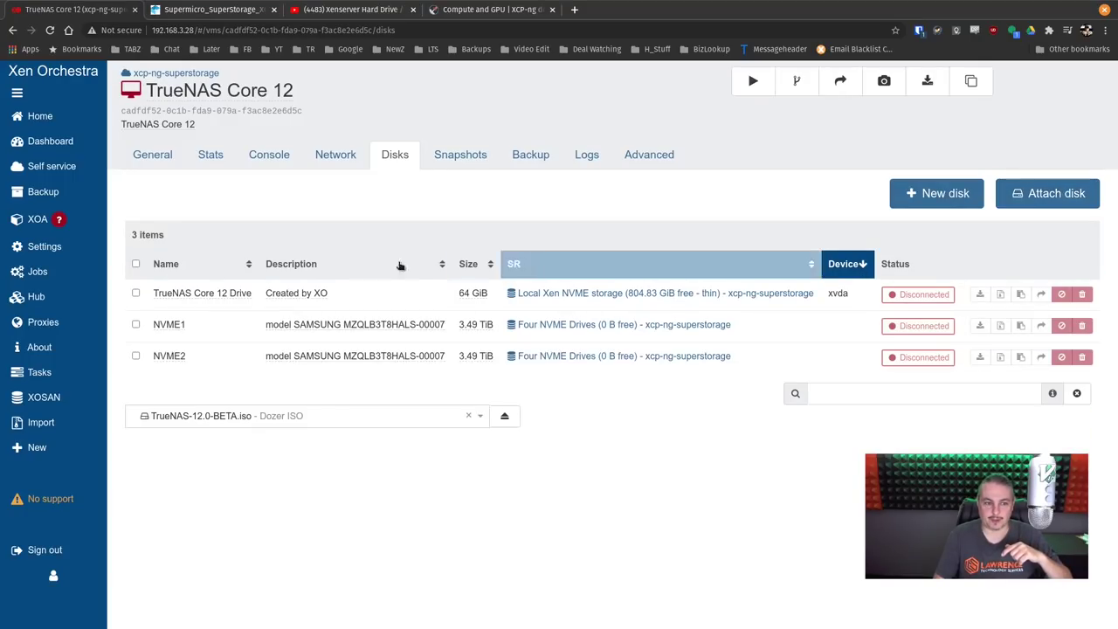
Step: Attach the NVME3 and NVME4 disks to the VM
click(1075, 199)
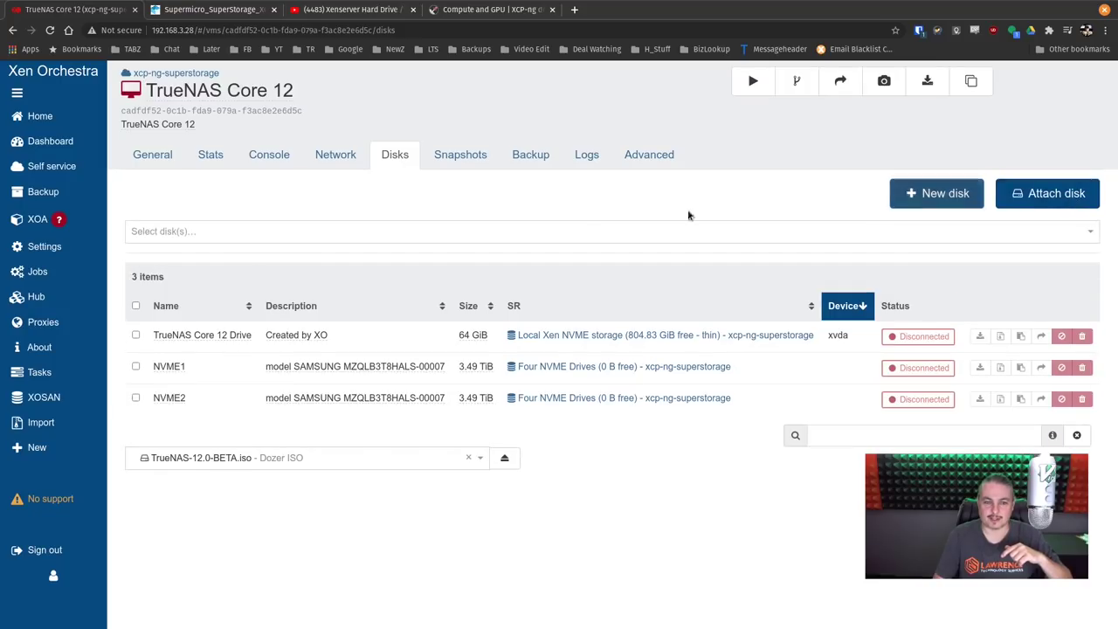
click(230, 232)
click(196, 321)
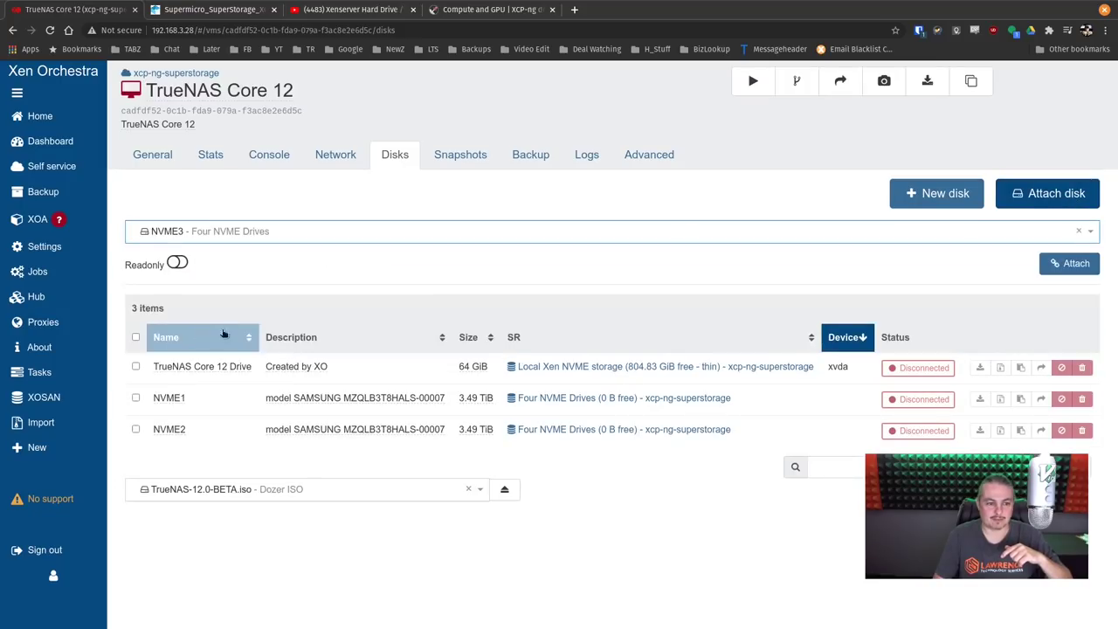
click(1068, 263)
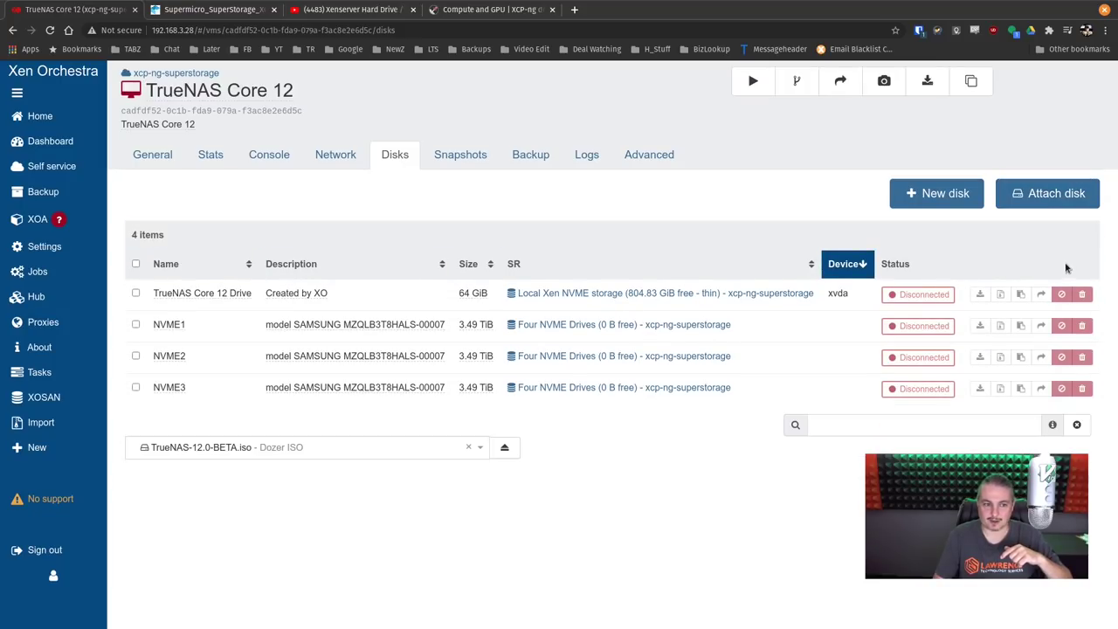
click(1053, 193)
click(247, 236)
click(218, 348)
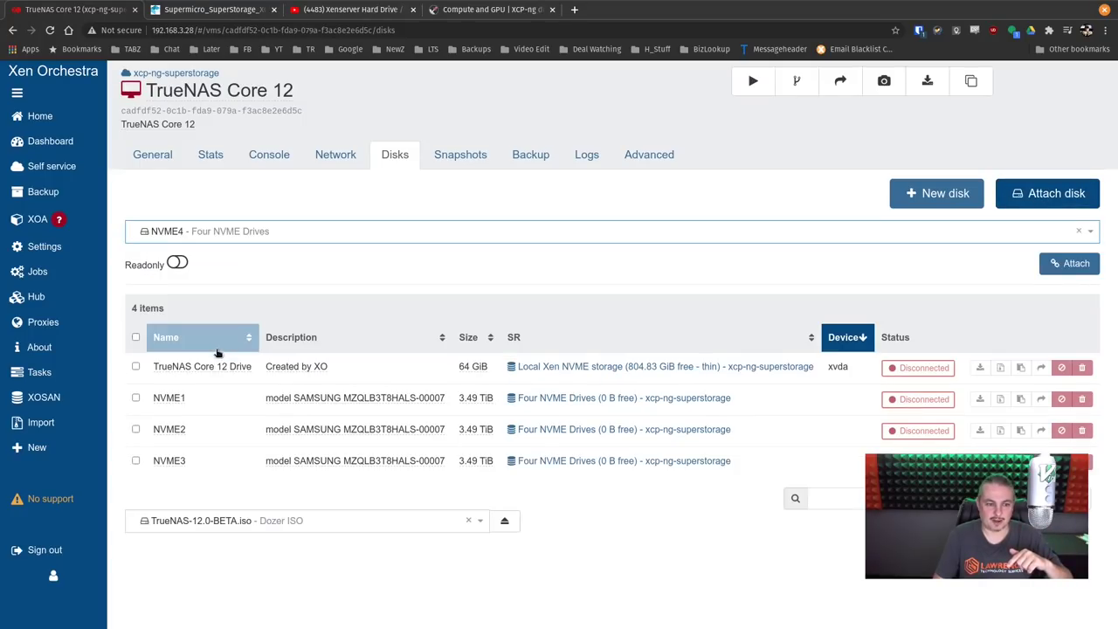
click(1048, 263)
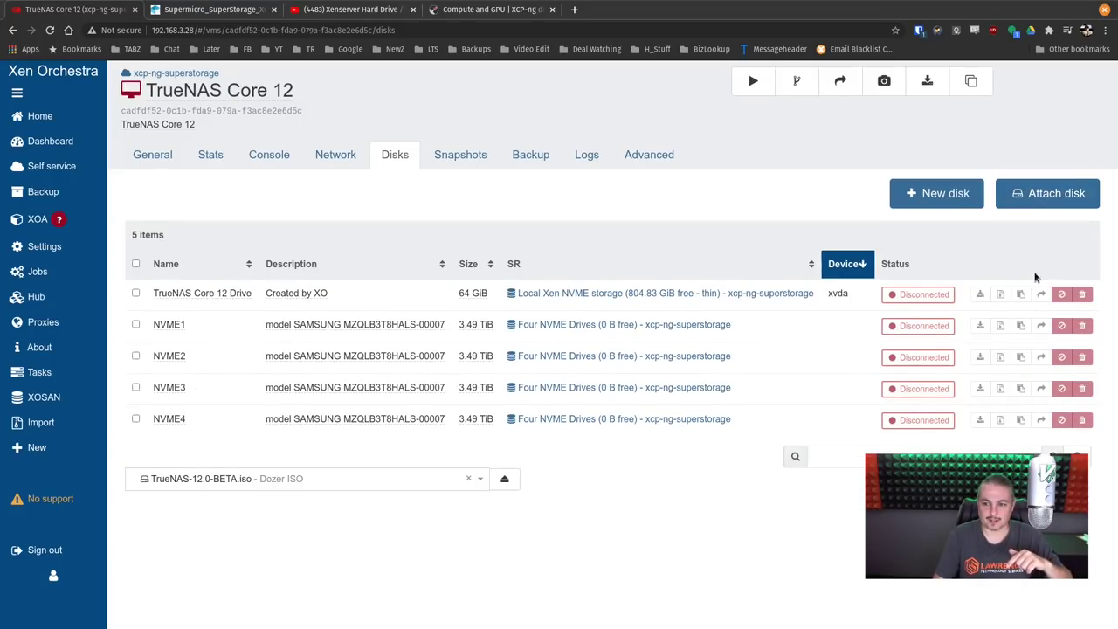
click(633, 294)
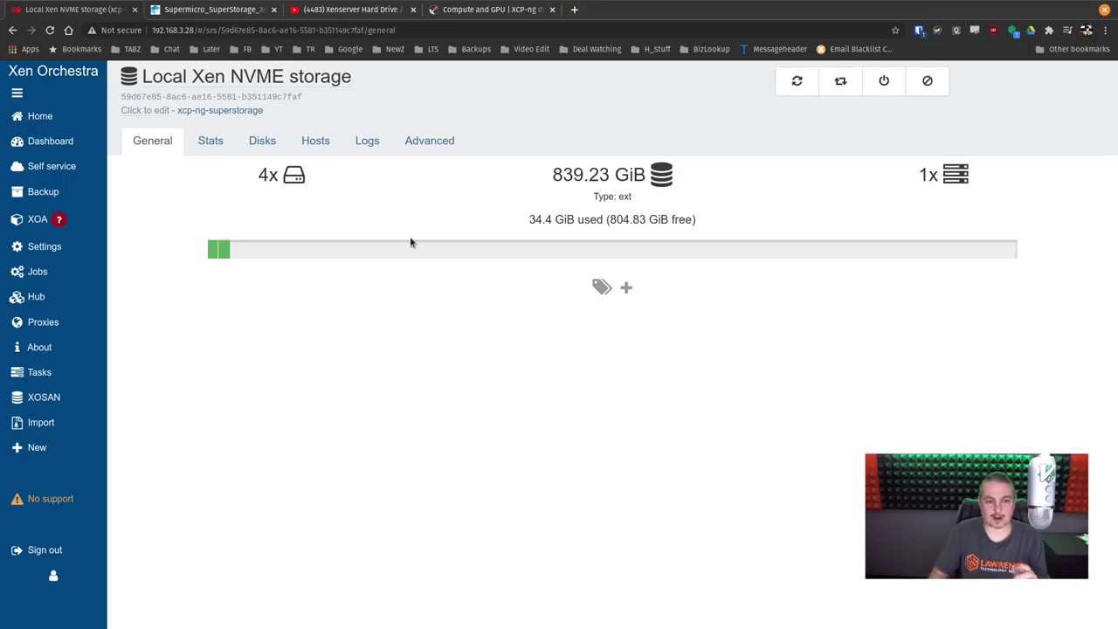
click(12, 30)
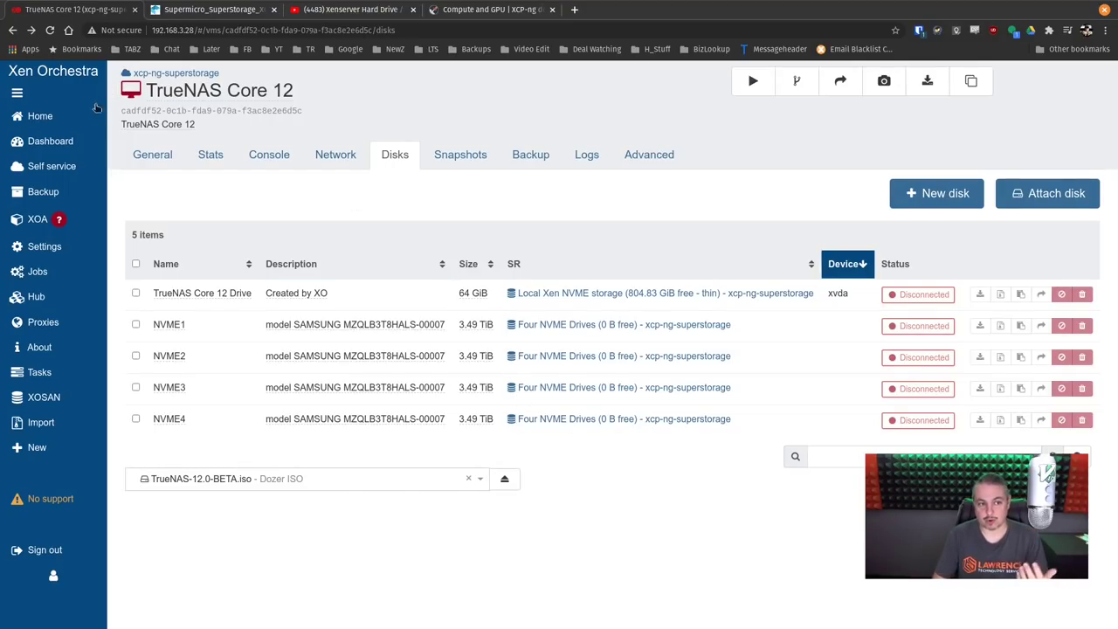
click(562, 329)
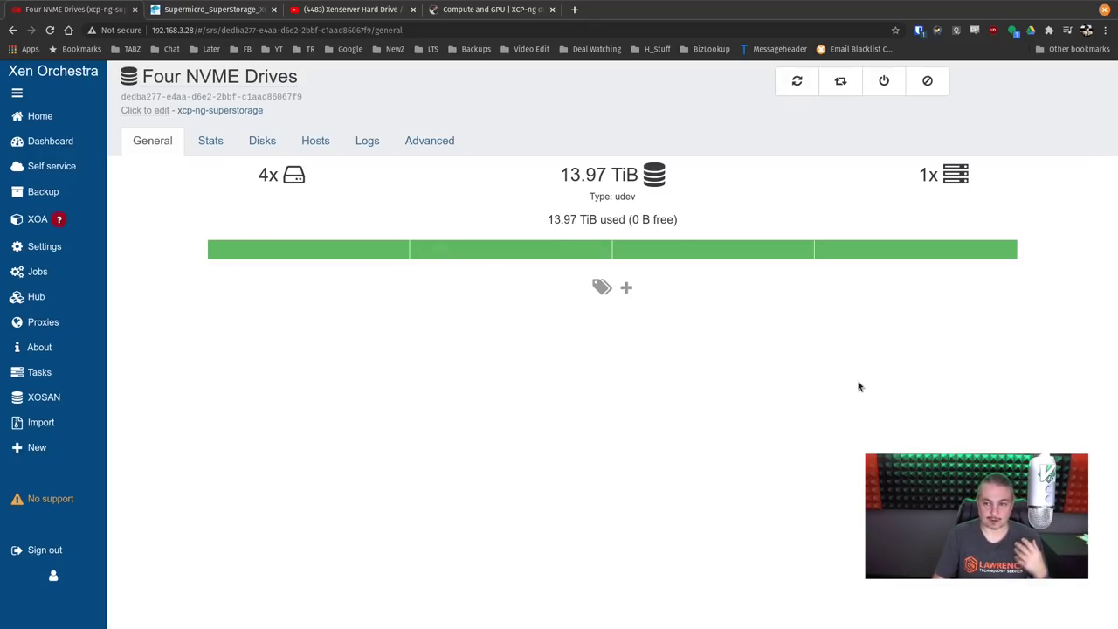
click(11, 32)
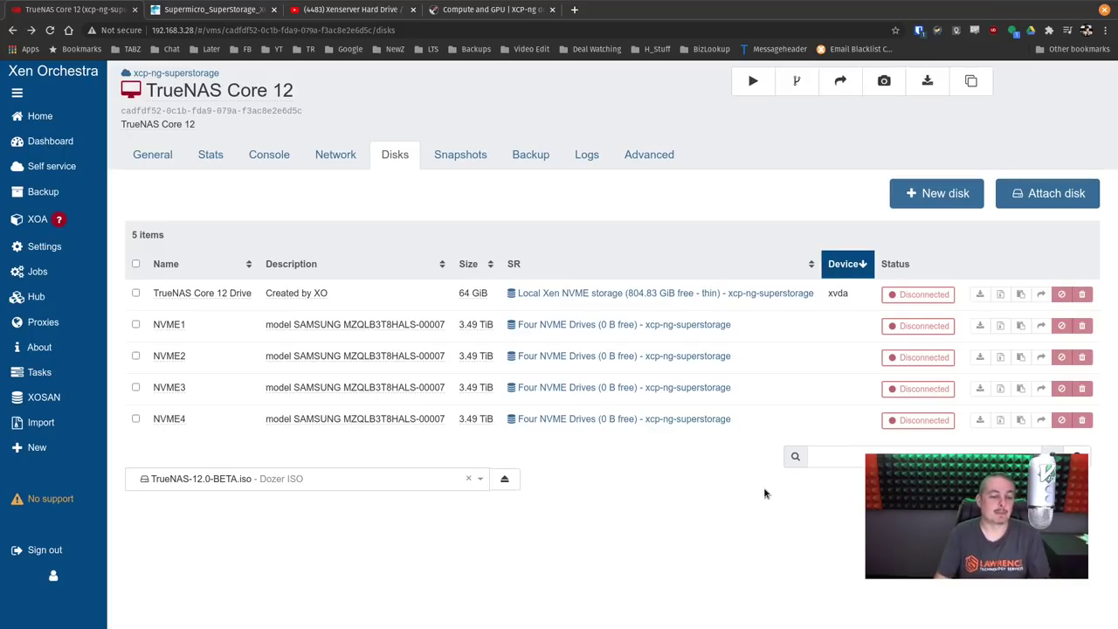
Step: Eject the TrueNAS installer ISO and boot the TrueNAS Core 12 VM
click(504, 481)
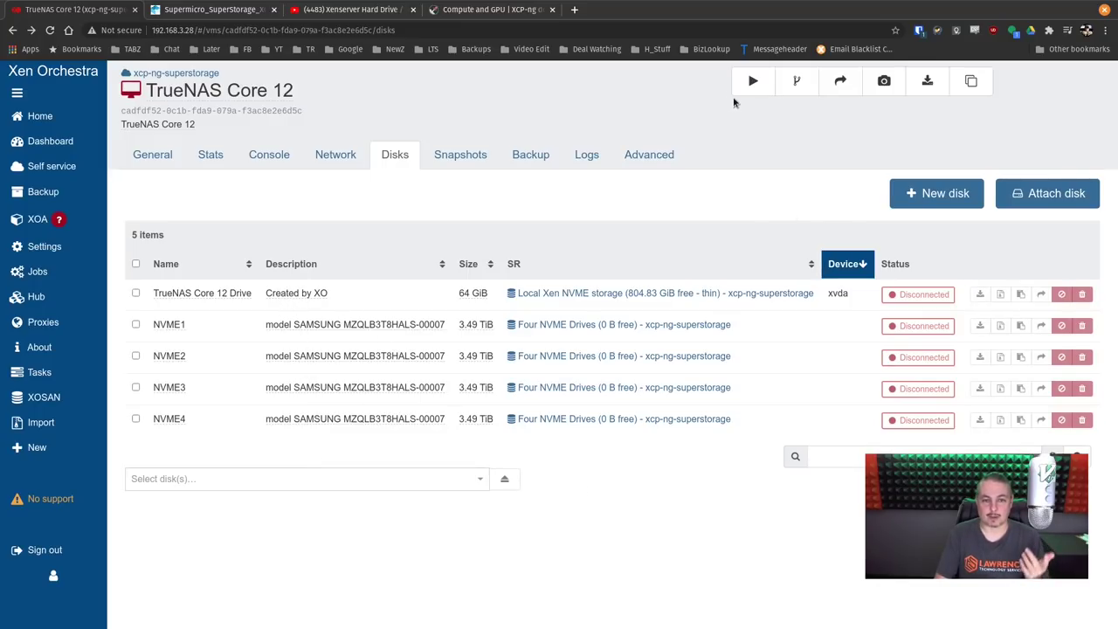
click(751, 83)
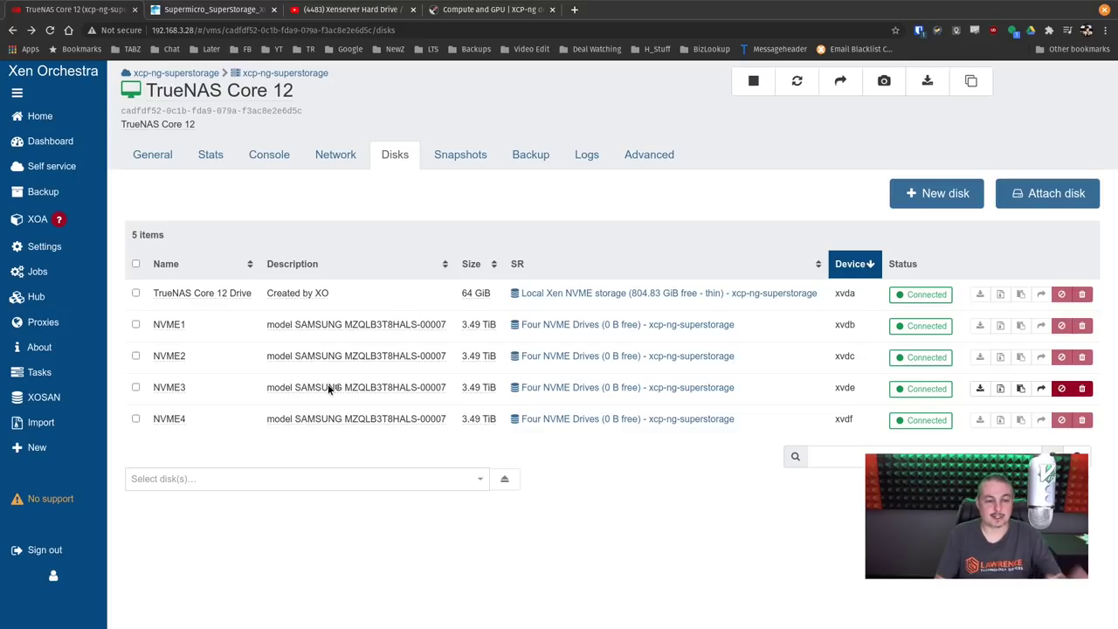
click(439, 155)
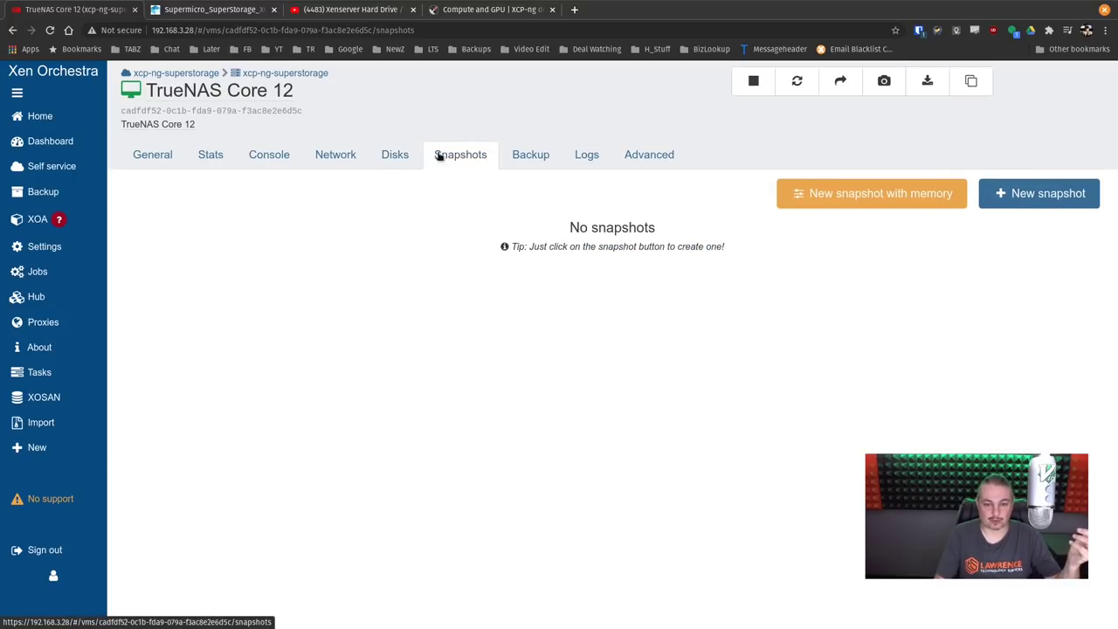
click(271, 157)
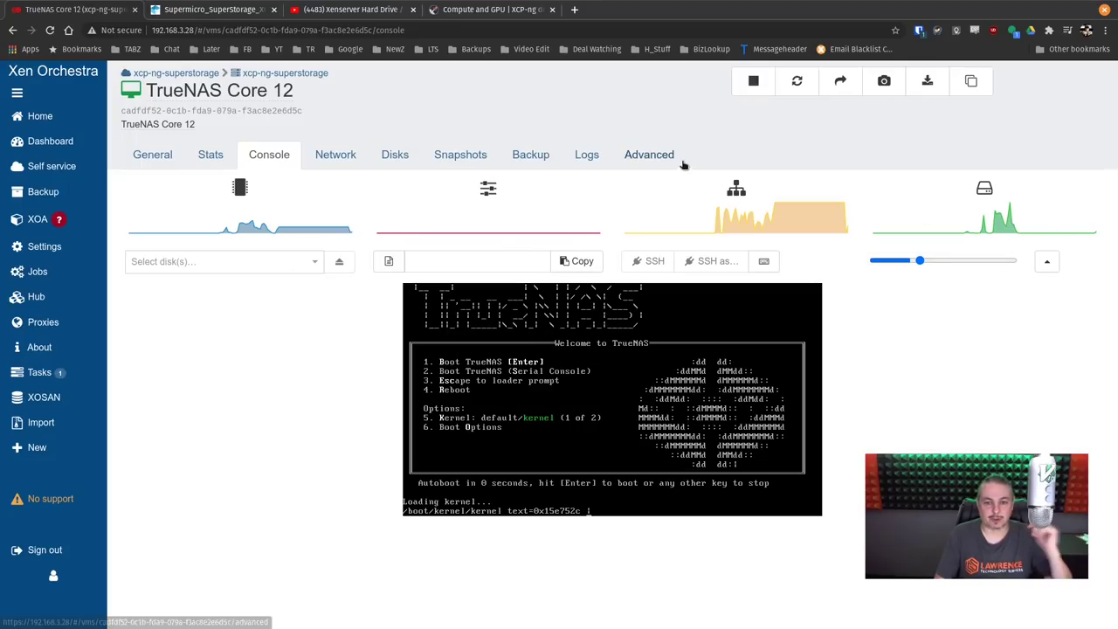
click(460, 154)
click(1049, 196)
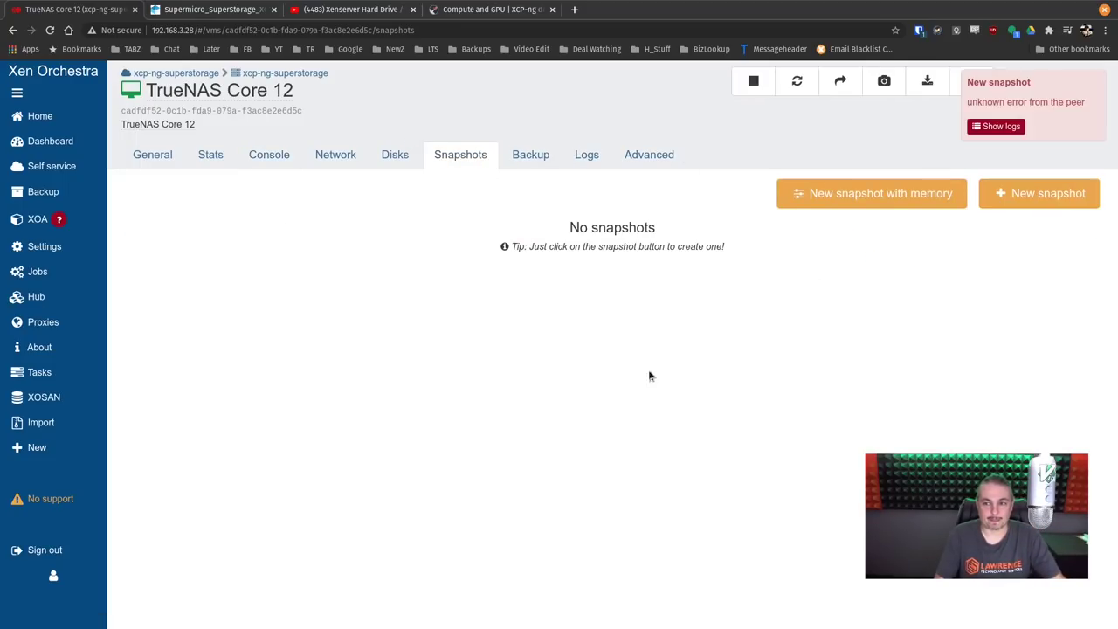
click(1014, 127)
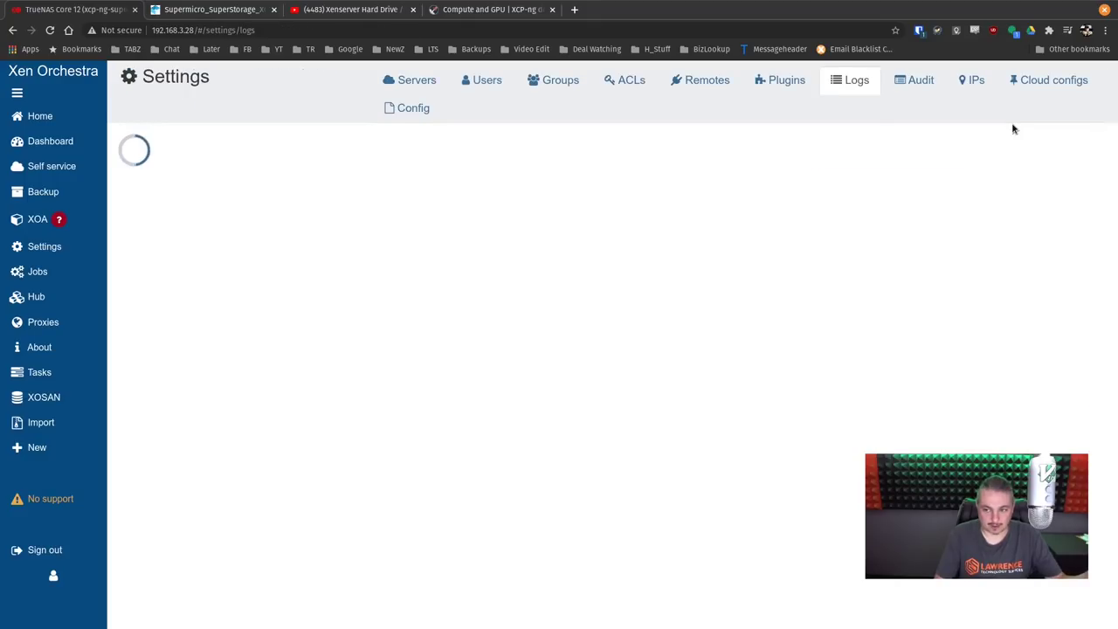
scroll(396, 215, right, 3)
scroll(396, 218, left, 3)
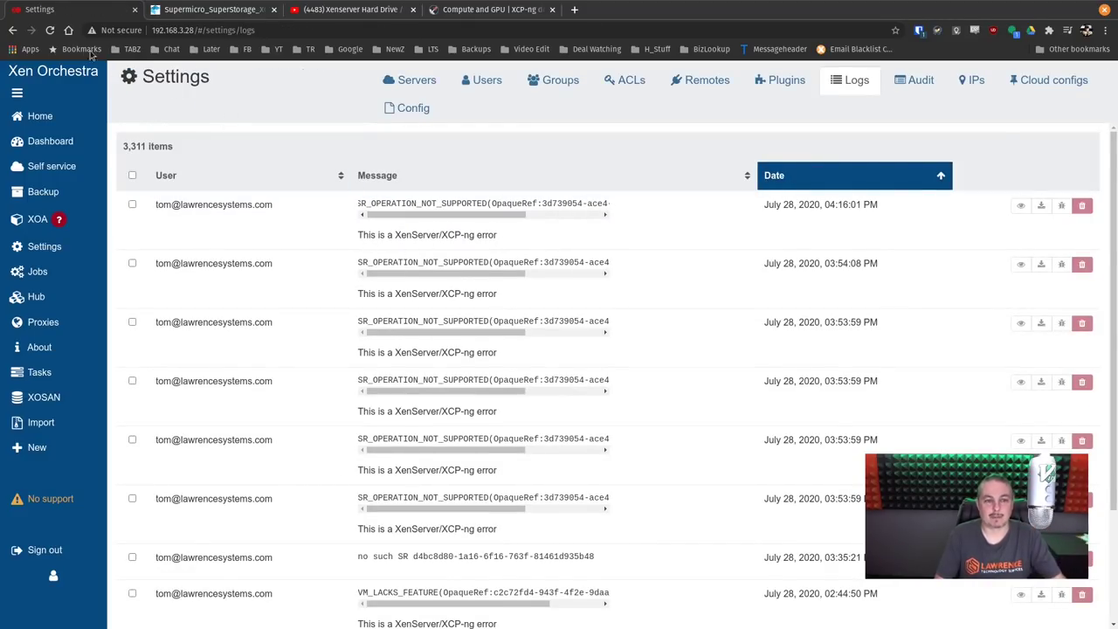
click(12, 32)
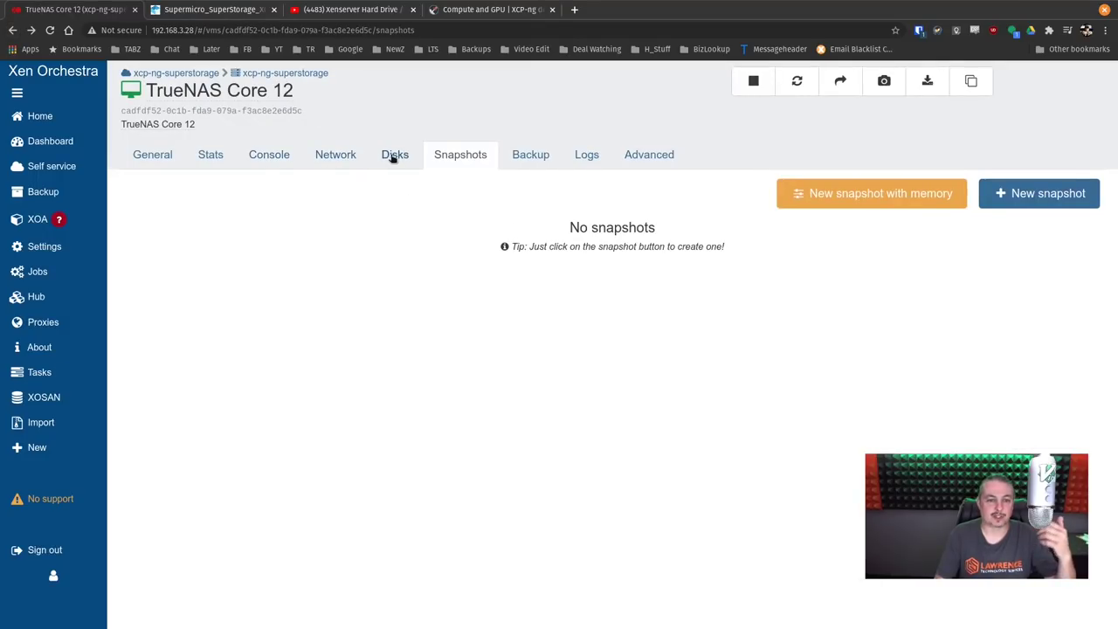
click(395, 155)
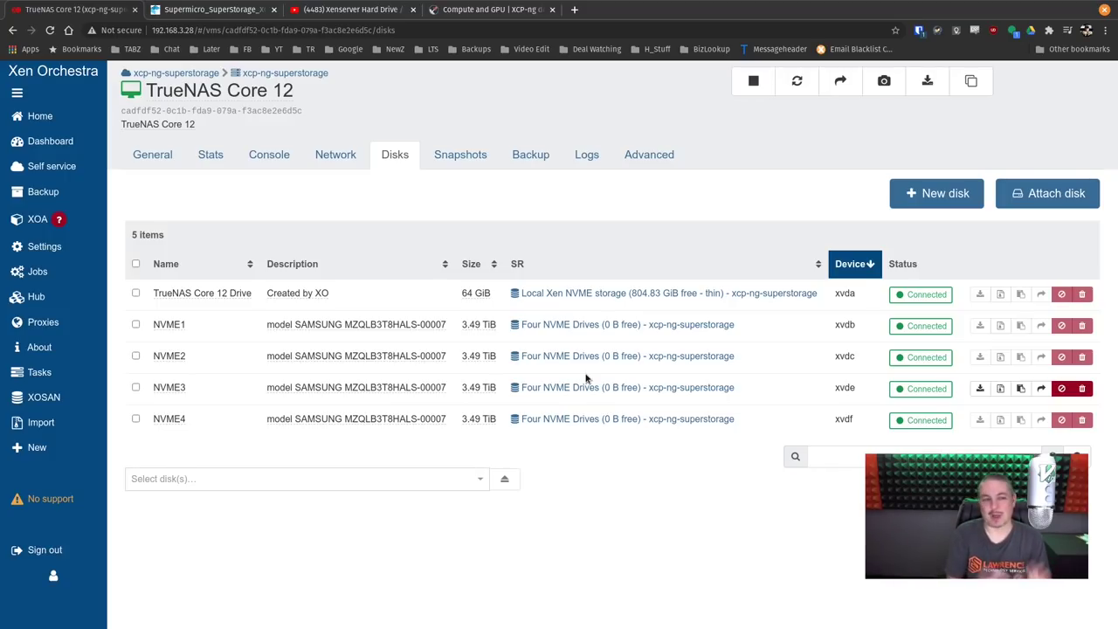
Step: Watch the VM console, checking Network and Disks, until TrueNAS shows 192.168.3.142
click(269, 155)
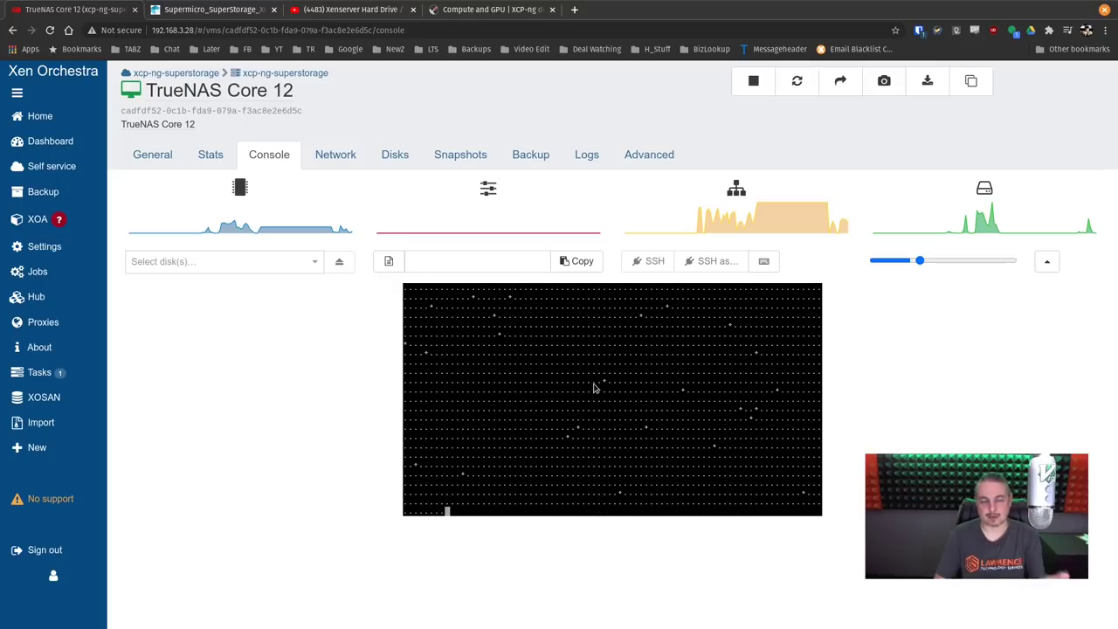
click(355, 162)
click(398, 162)
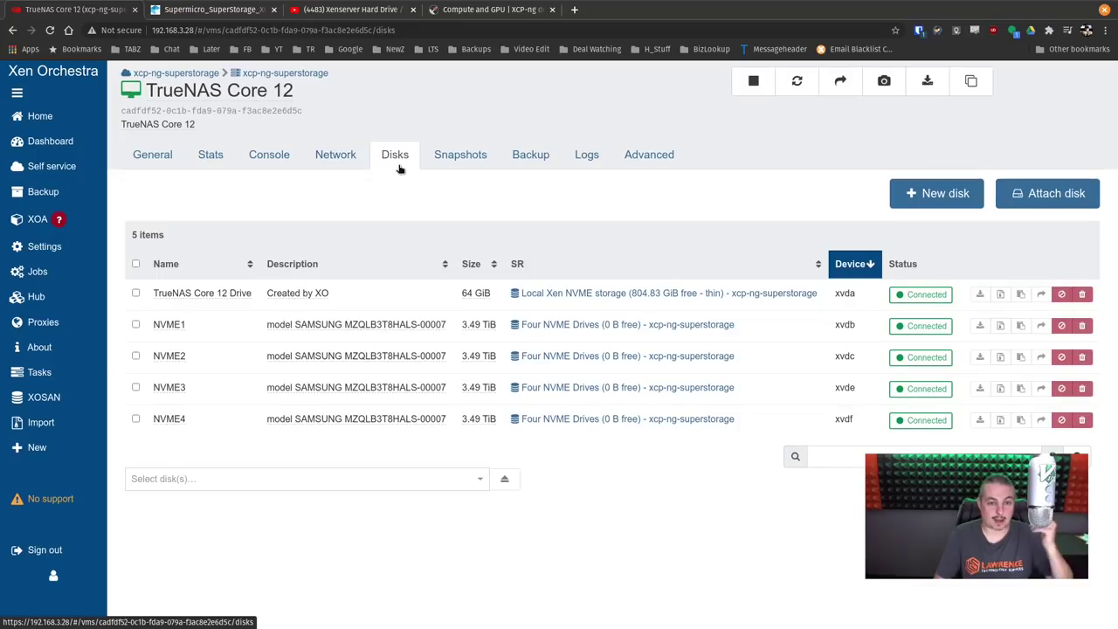
click(280, 161)
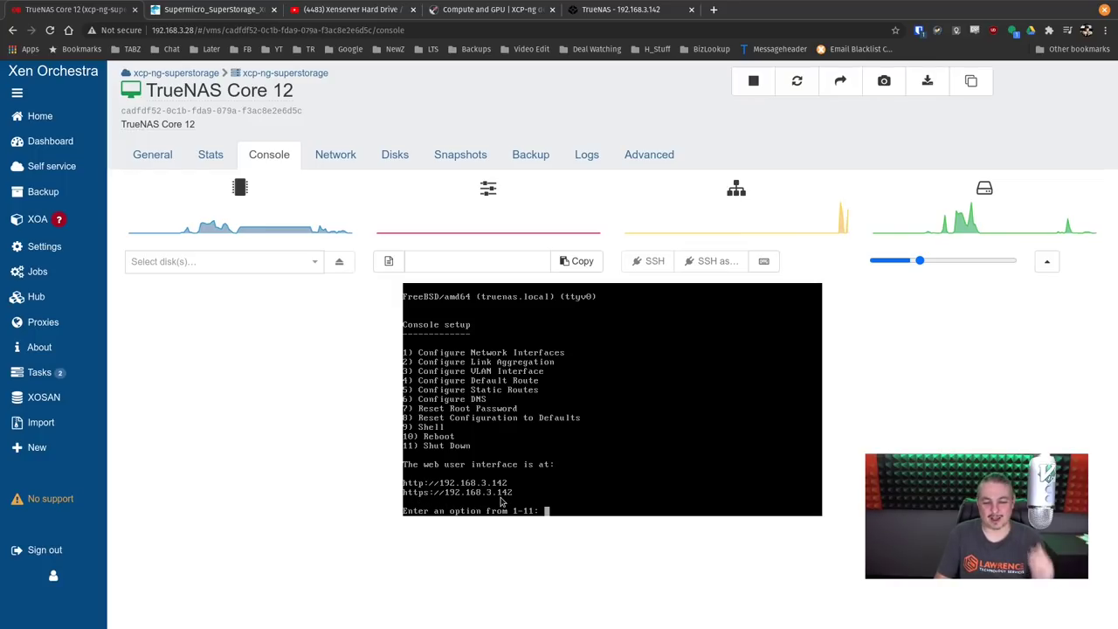
Step: Log in to the TrueNAS web interface as root and dismiss the welcome message
click(621, 9)
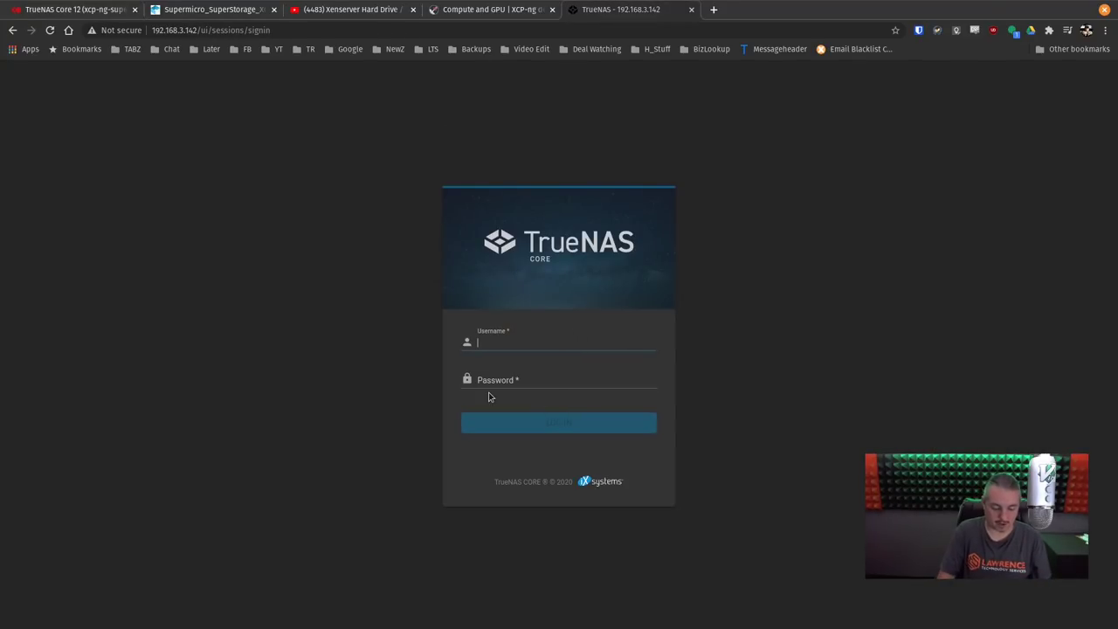
text(t)
key(Tab)
text(p)
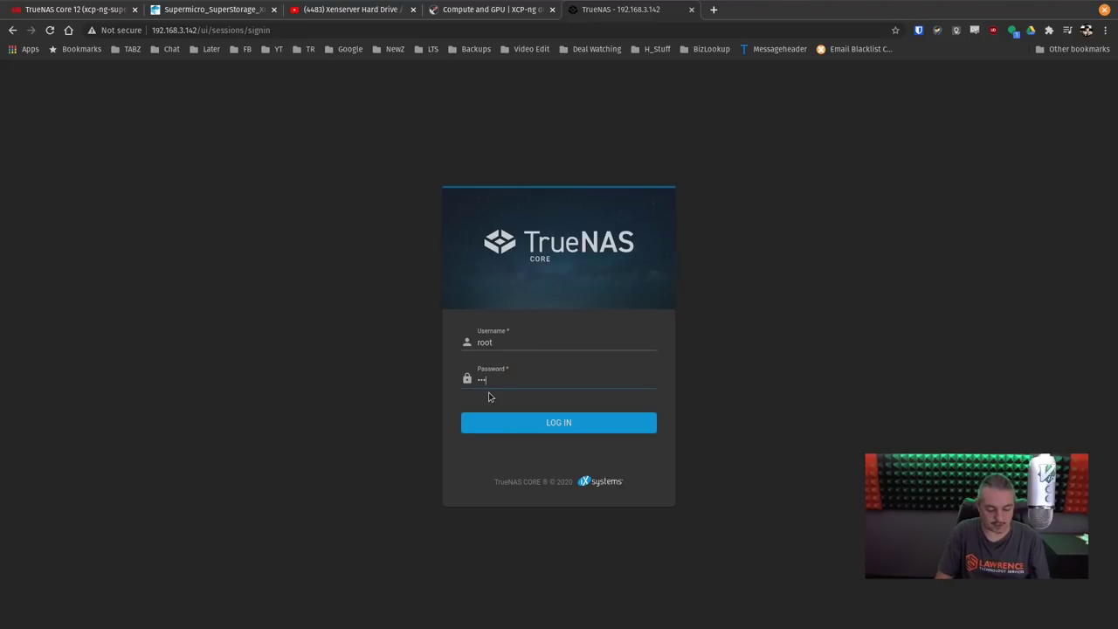
key(Return)
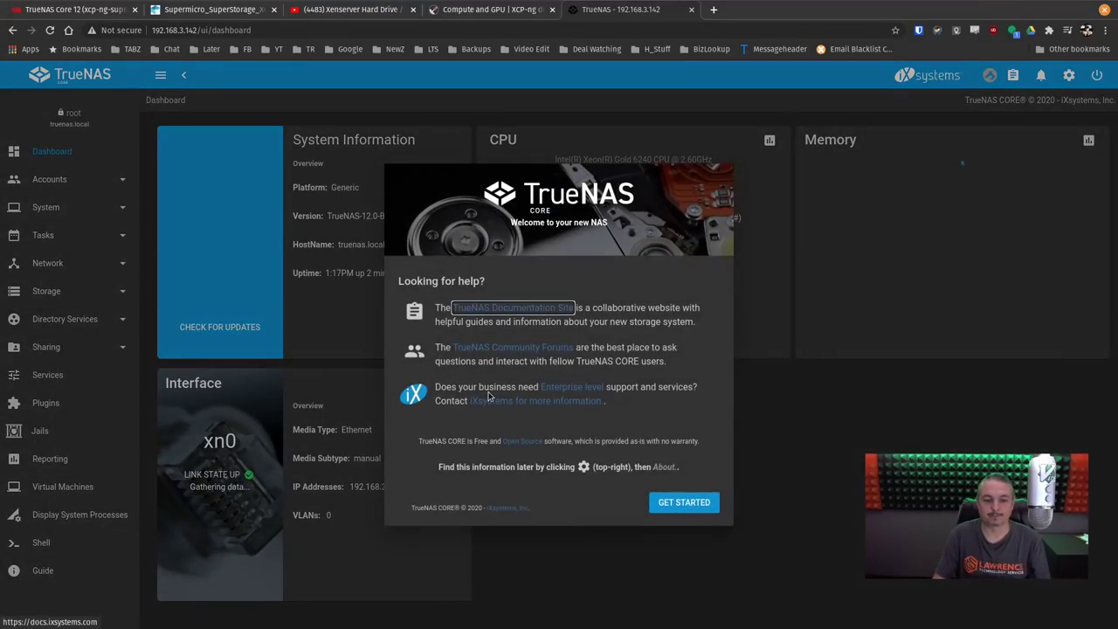
click(684, 502)
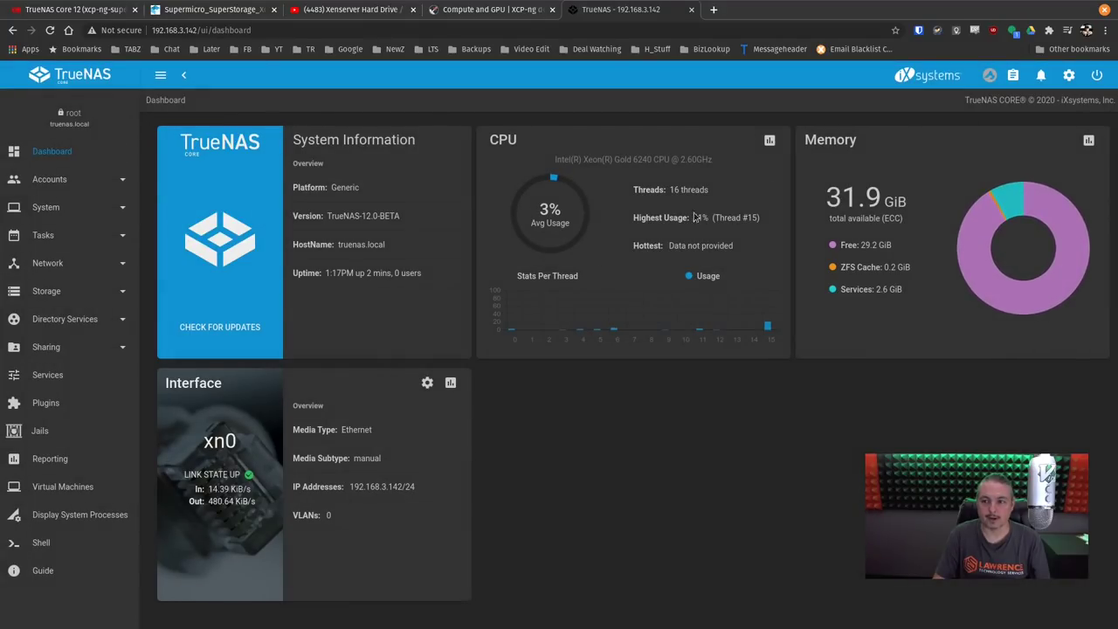
Step: Start creating a new storage pool named 4NVME_Drives in Pool Manager
click(46, 291)
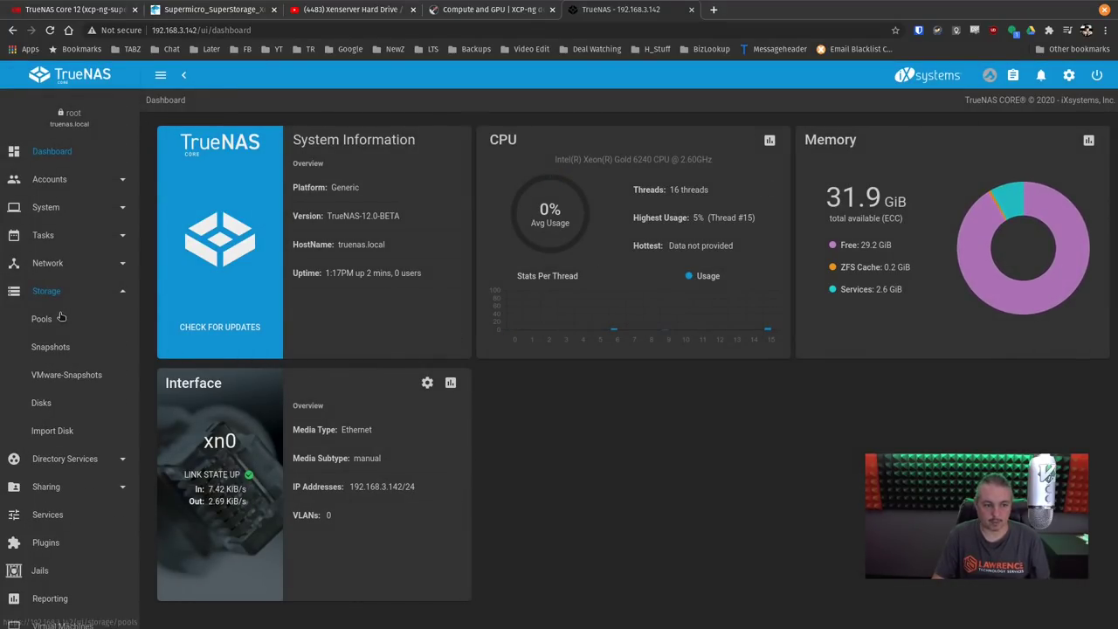
click(42, 319)
click(1073, 153)
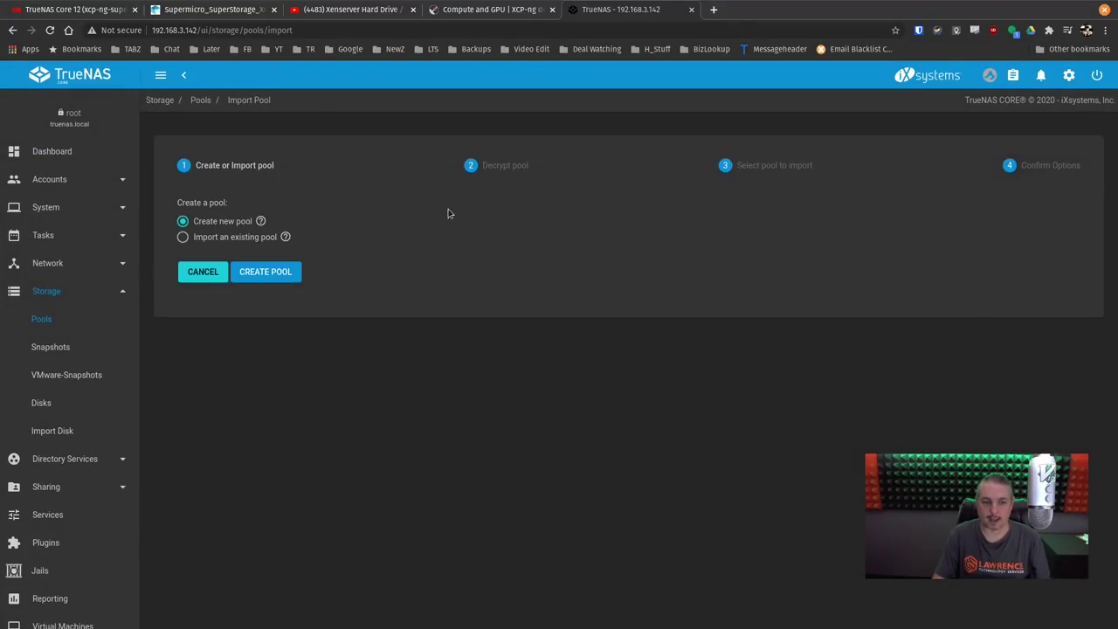
click(254, 273)
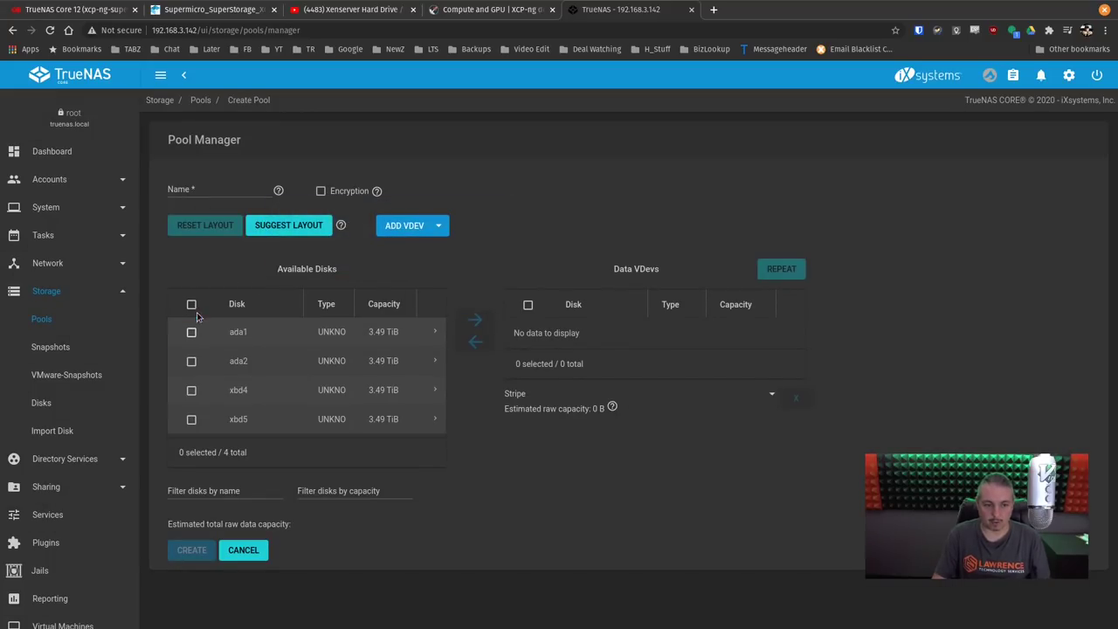
click(212, 186)
text(4NVME)
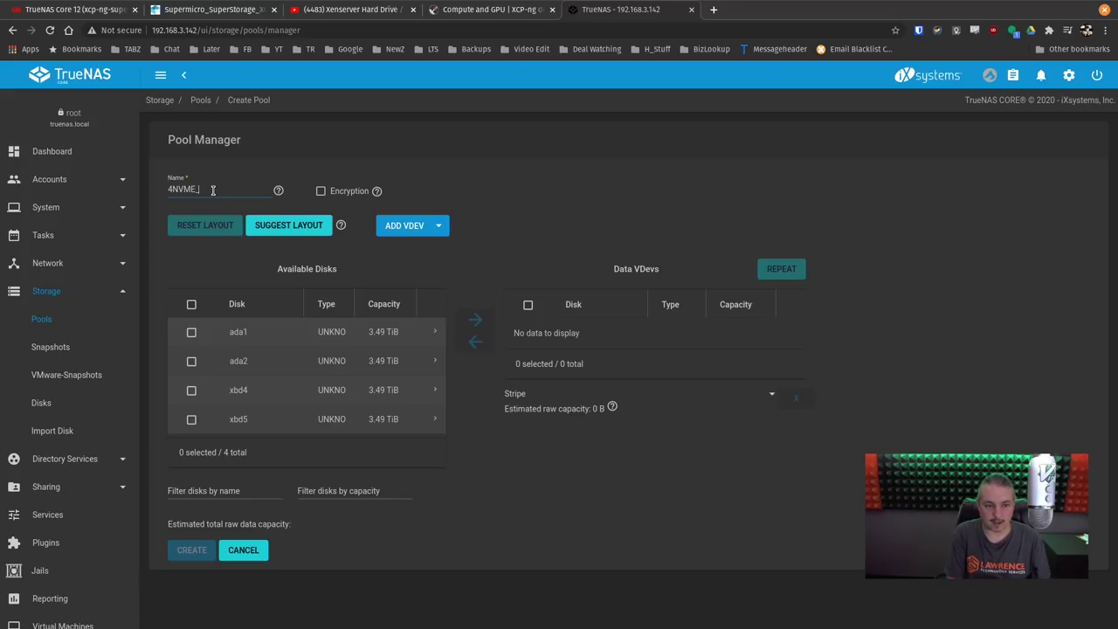
text(_Drives)
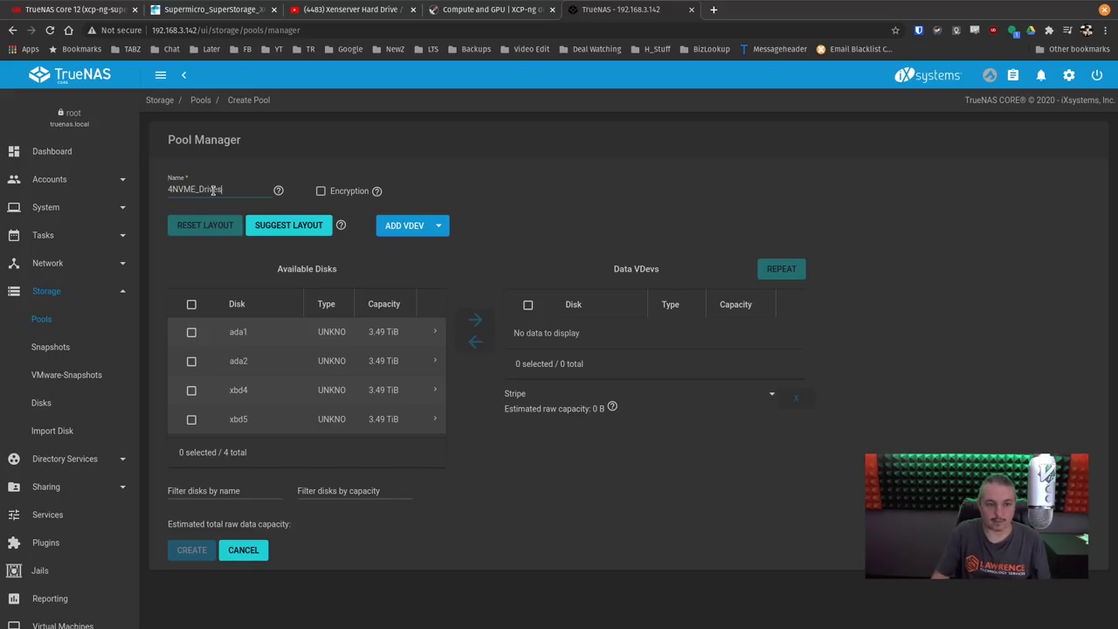
Step: Enable pool encryption and put all four disks into a Raid-z data vdev
click(320, 191)
click(439, 380)
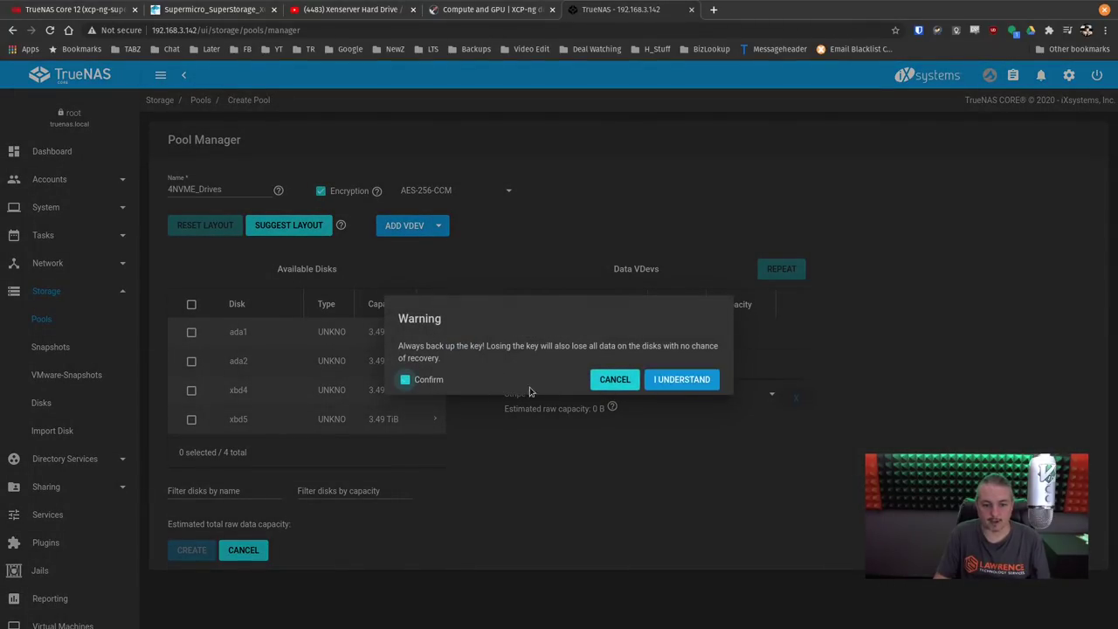
click(681, 379)
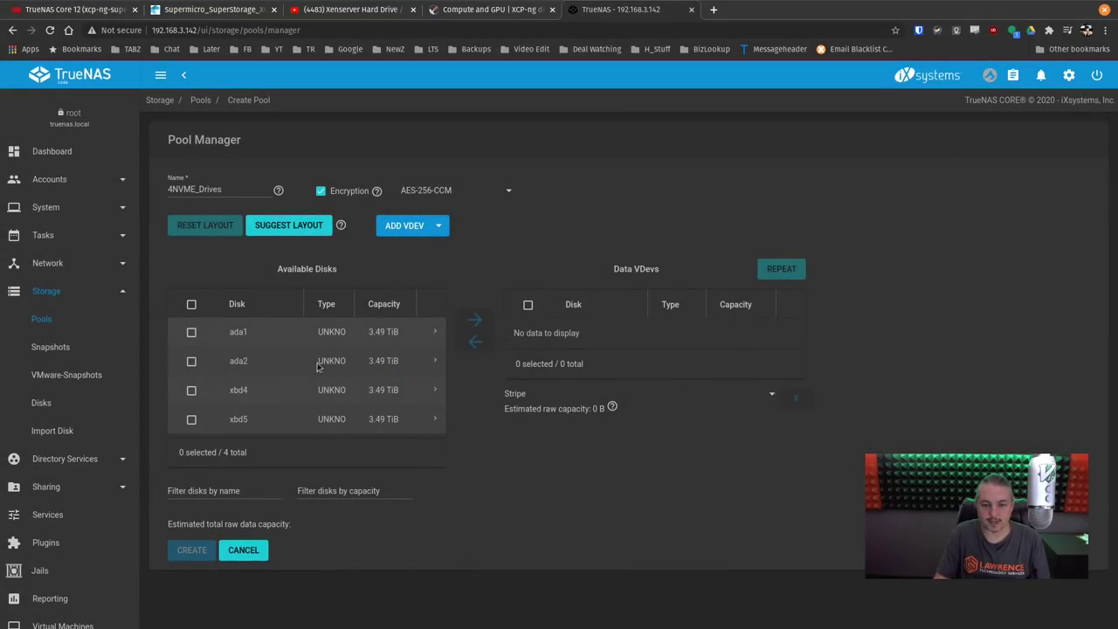
click(191, 332)
click(192, 304)
click(475, 320)
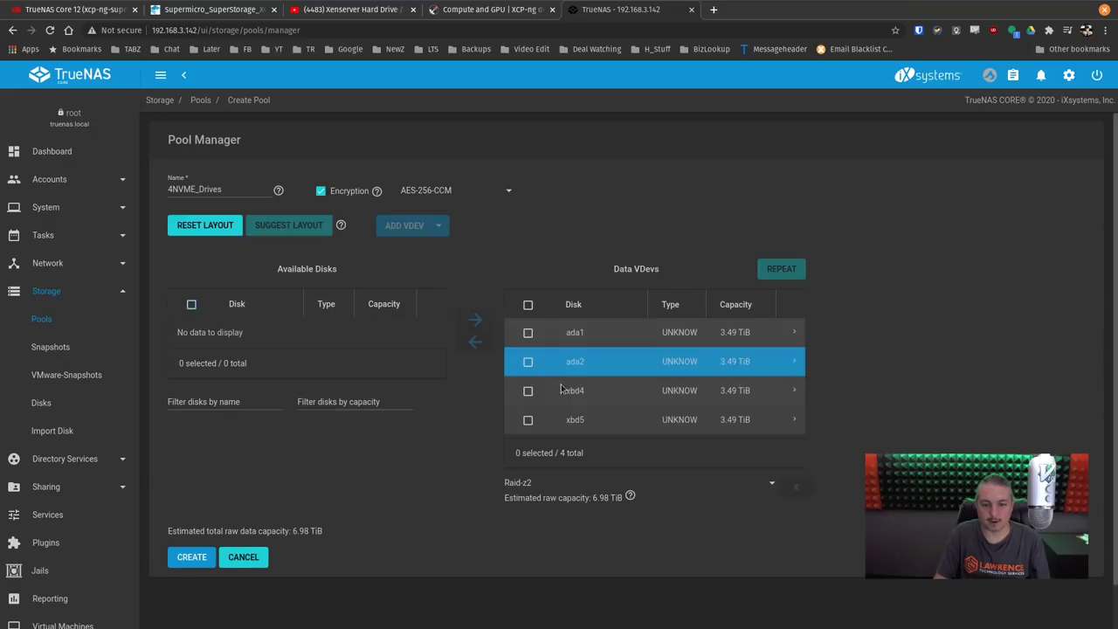
click(540, 484)
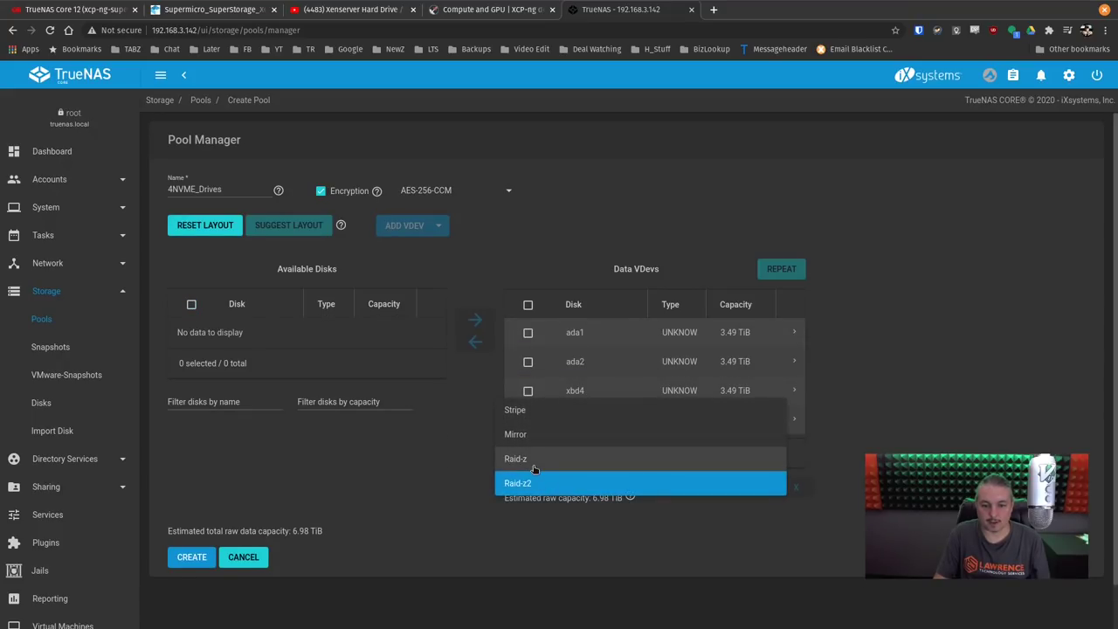
click(523, 459)
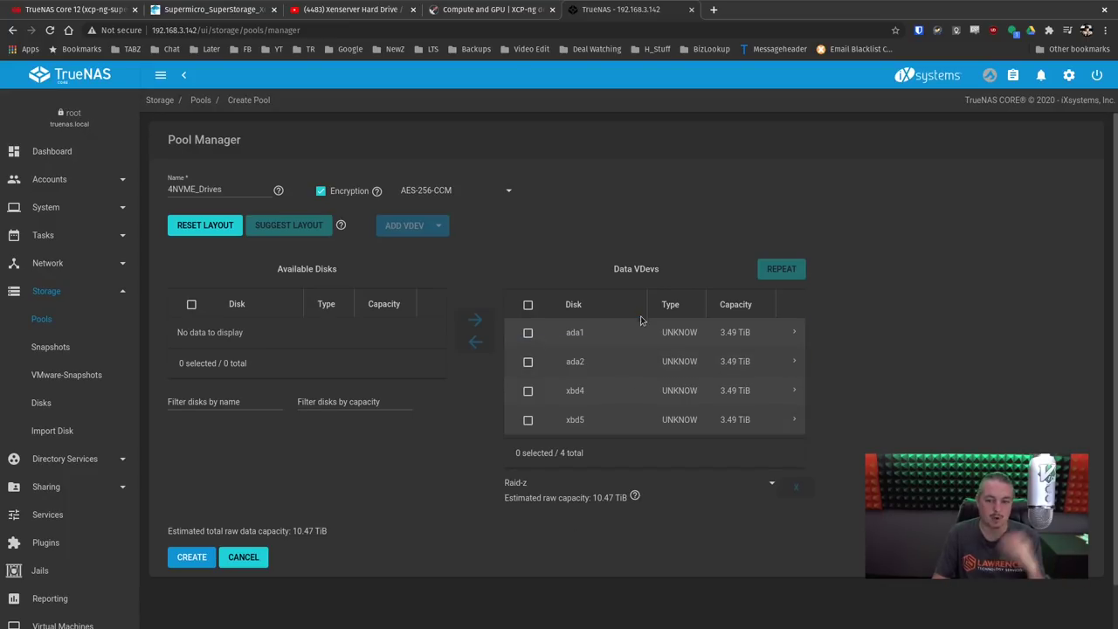
Step: Attempt to create the pool and close the name-must-begin-with-a-letter error
click(210, 563)
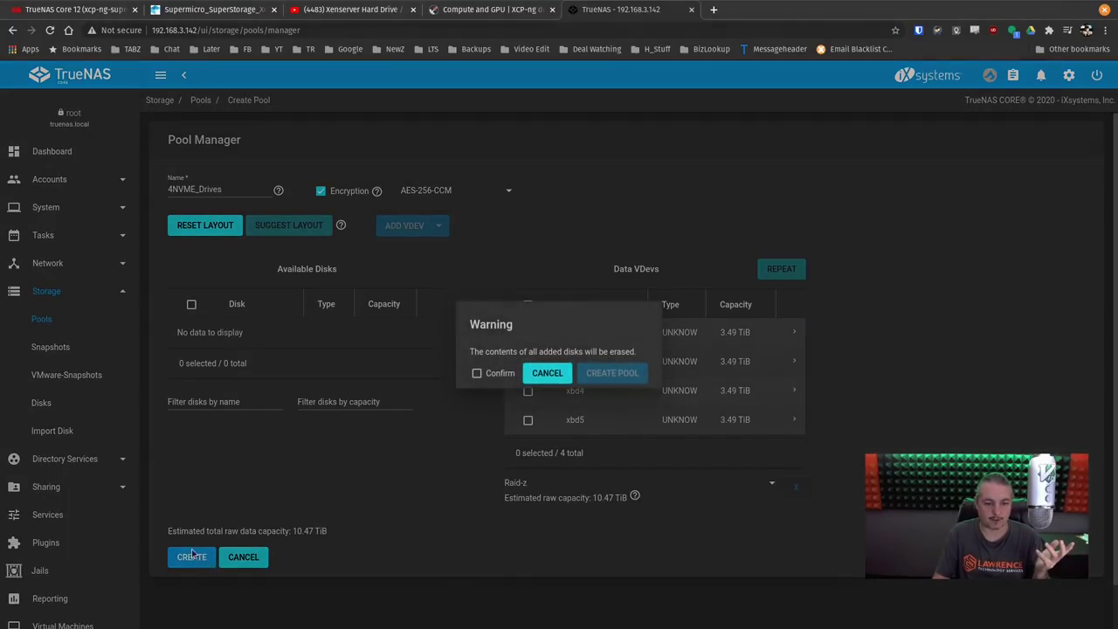
click(477, 373)
click(633, 379)
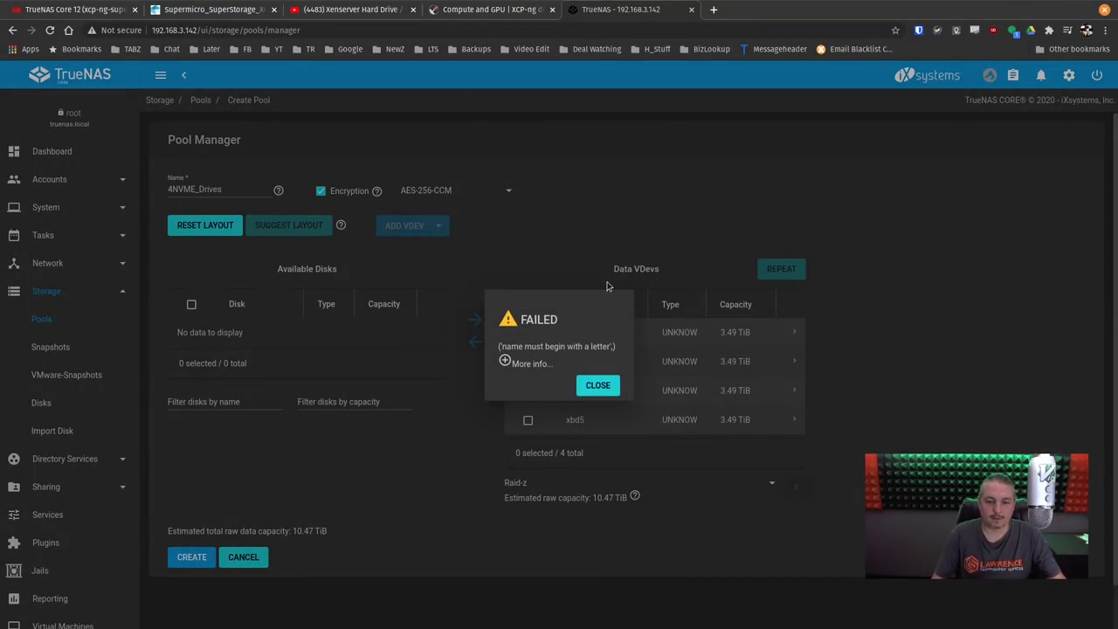
click(594, 384)
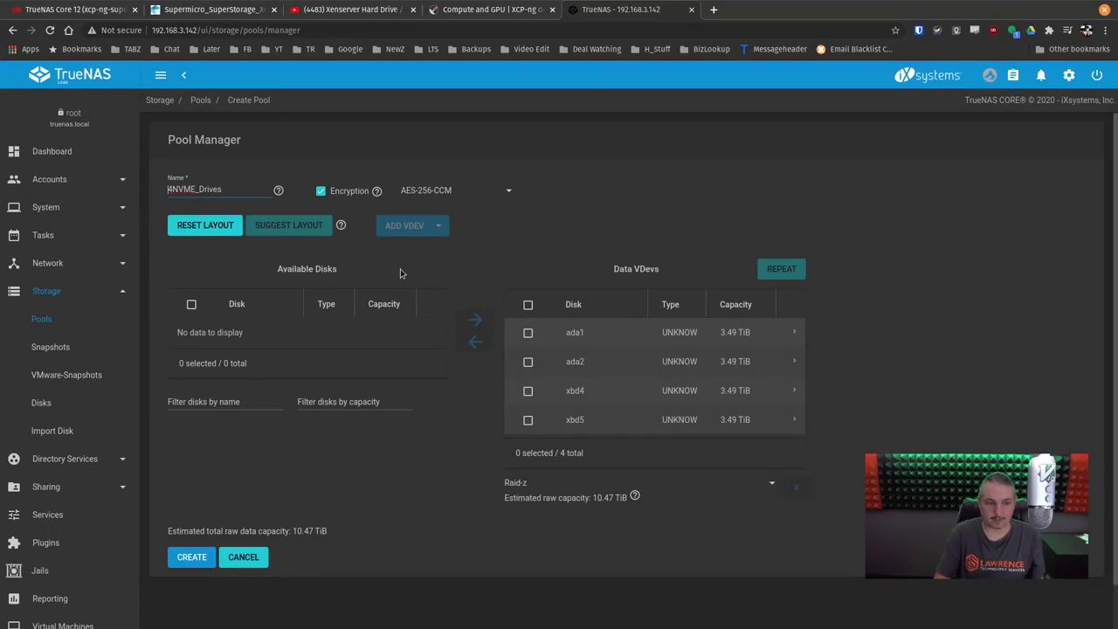
Step: Rename the pool Four_NVME_Drives, create it, and download its encryption key
key(BackSpace)
text(Four)
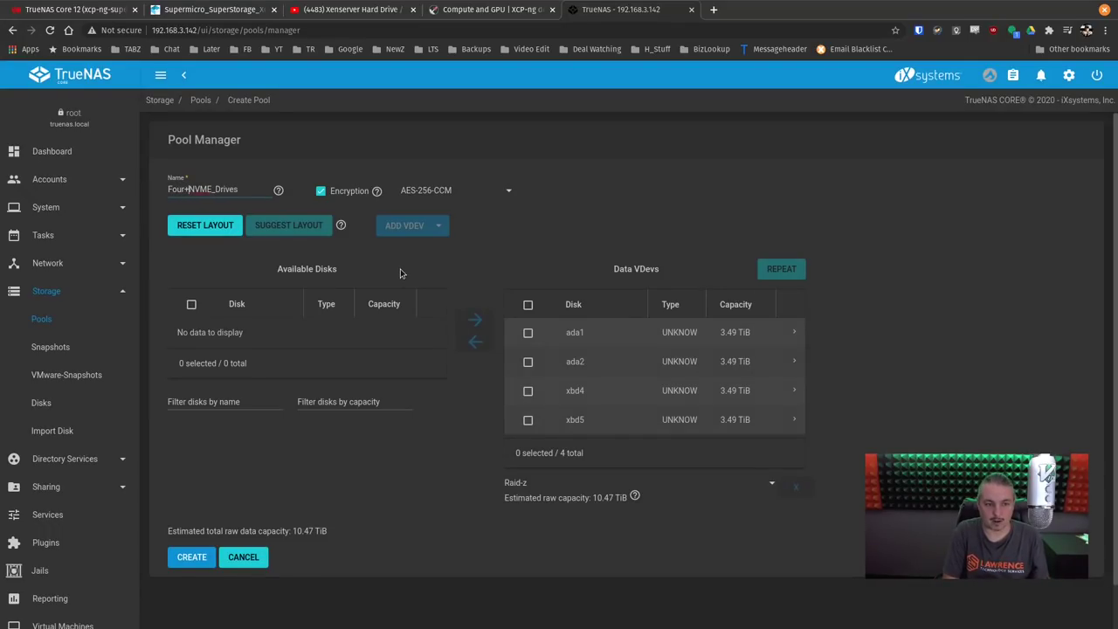
text(_)
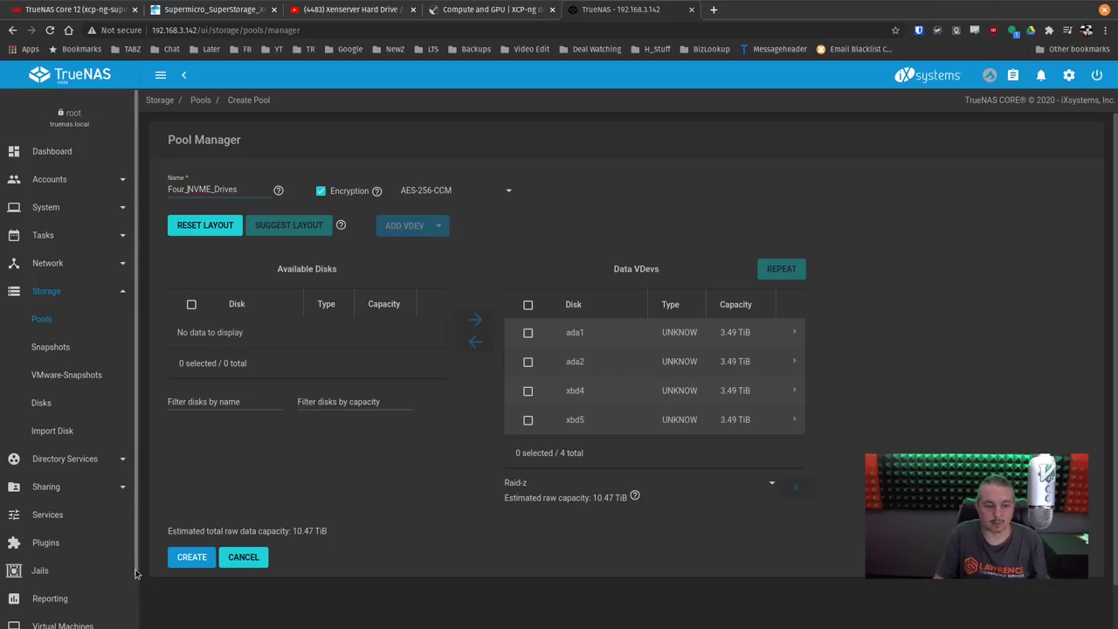
click(179, 557)
click(496, 374)
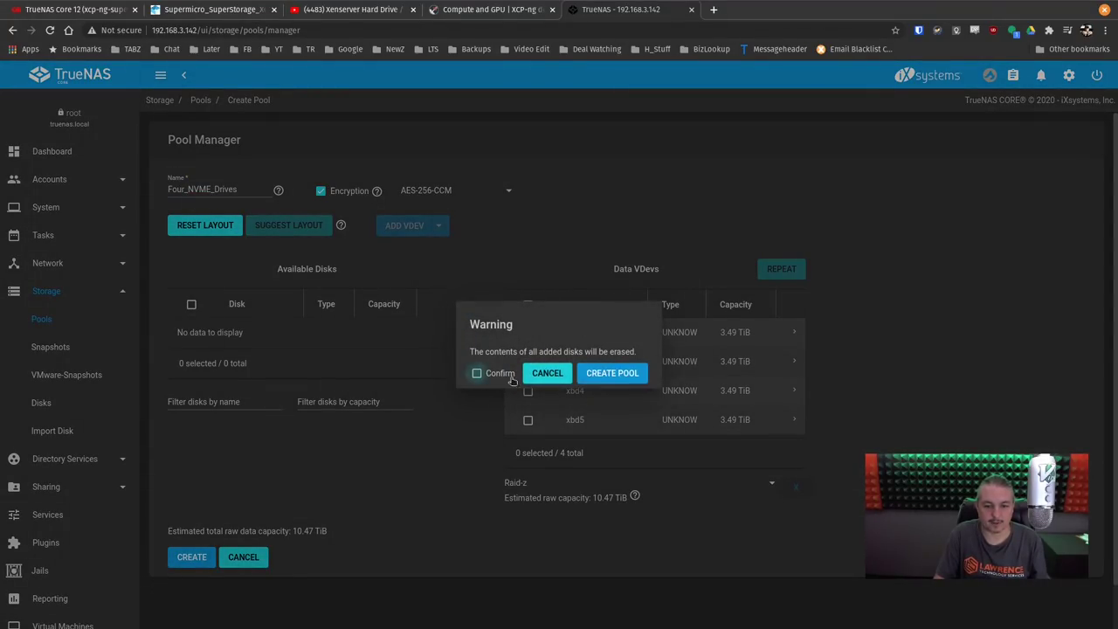
click(613, 374)
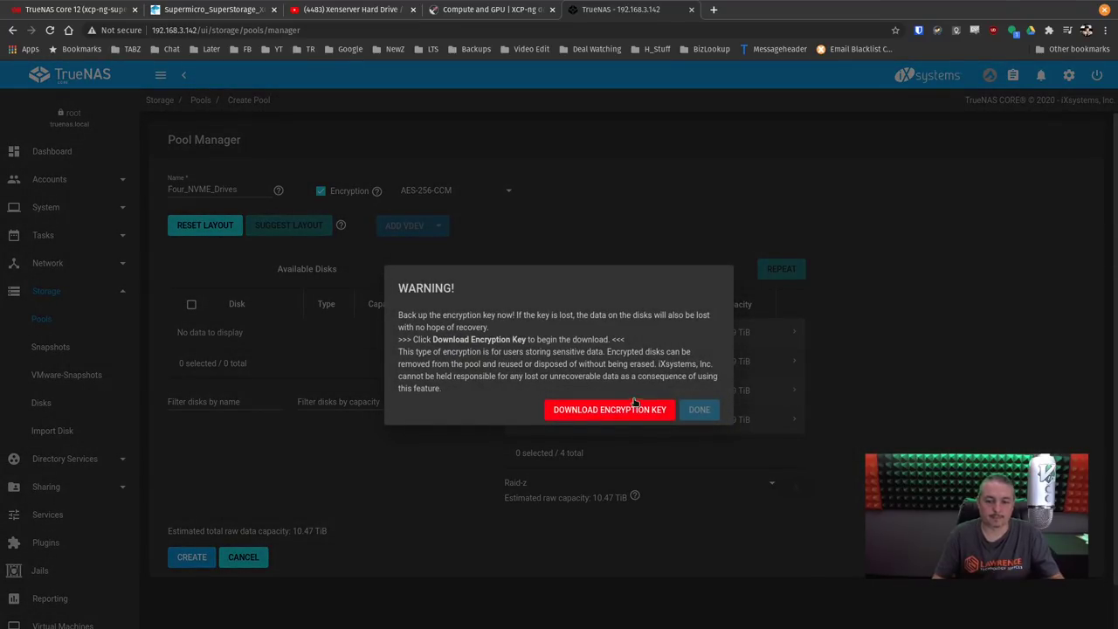
click(651, 410)
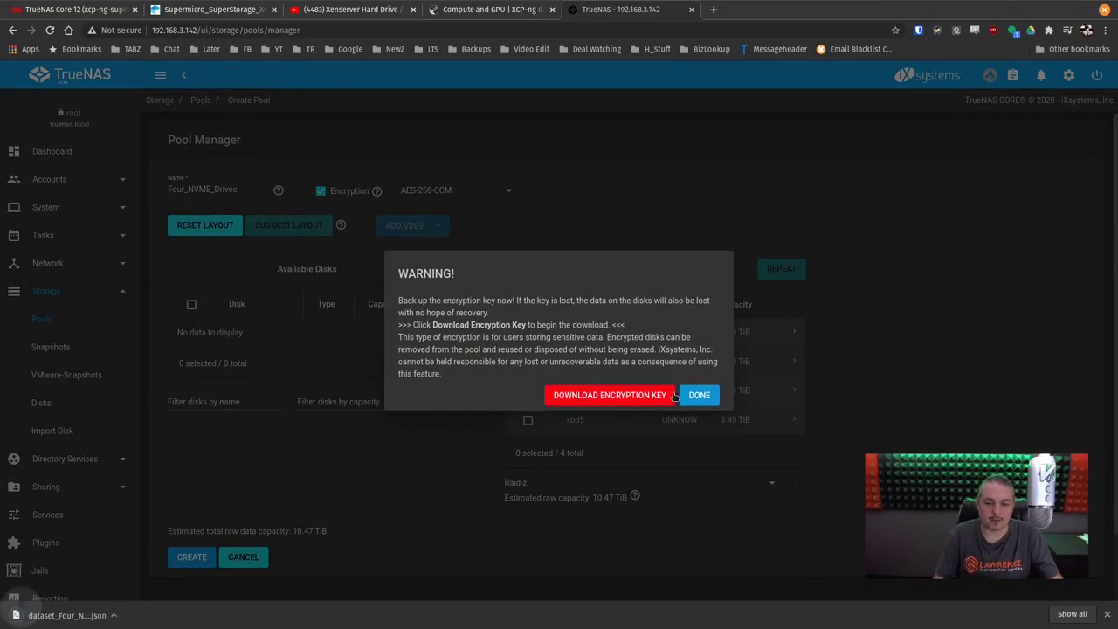
click(699, 410)
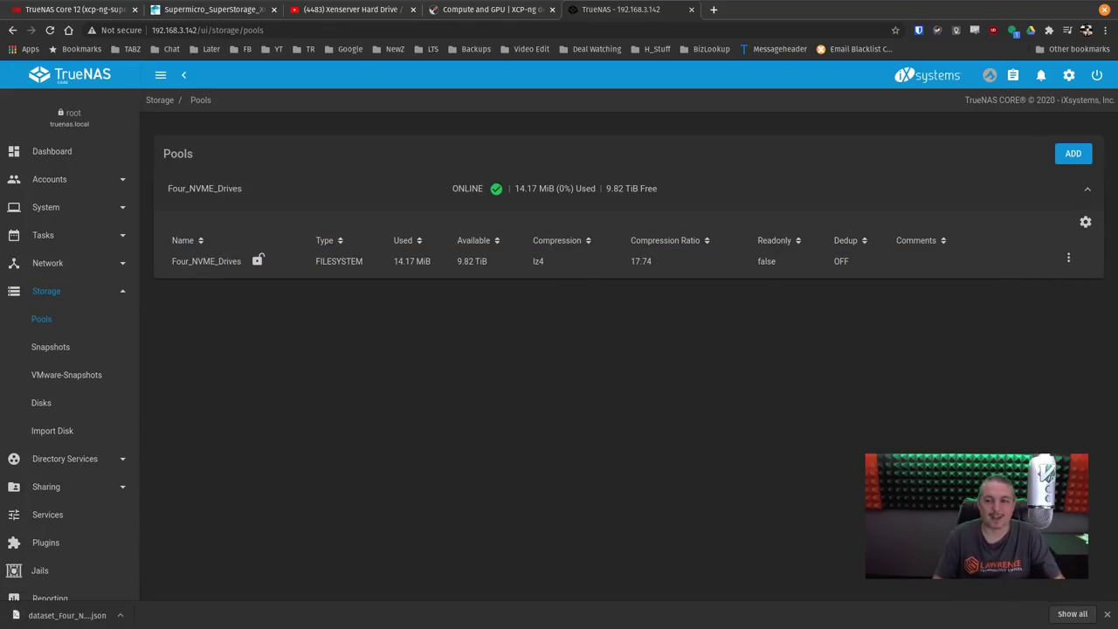
Step: Add a dataset Xen_Test under Four_NVME_Drives with sync set to Disabled
click(1068, 258)
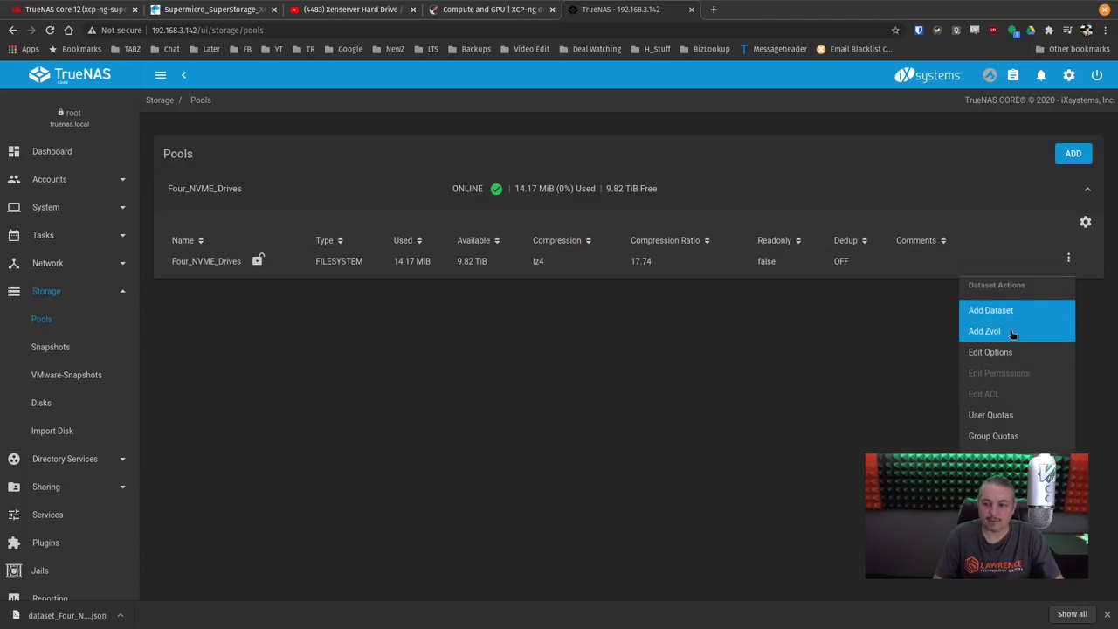
click(1009, 311)
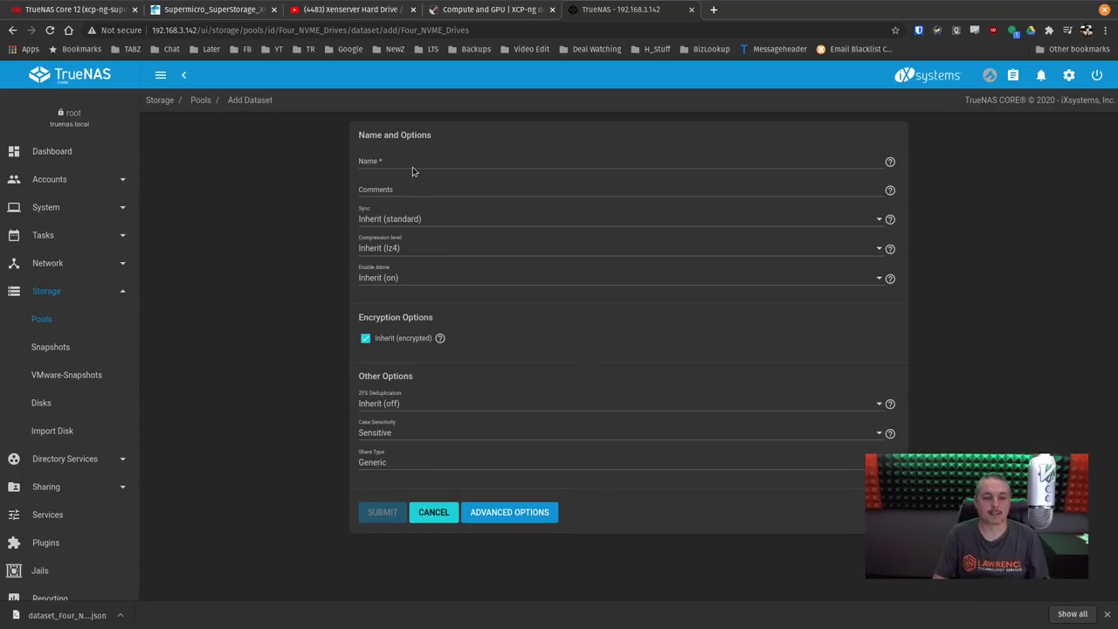
click(412, 163)
text(Xen)
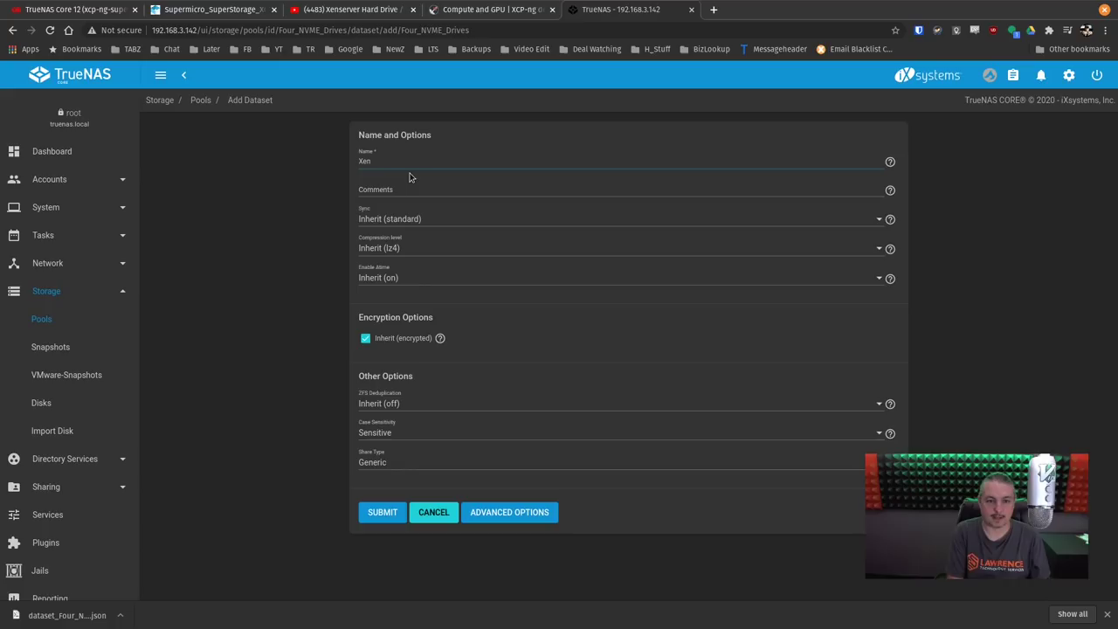
text(_Test)
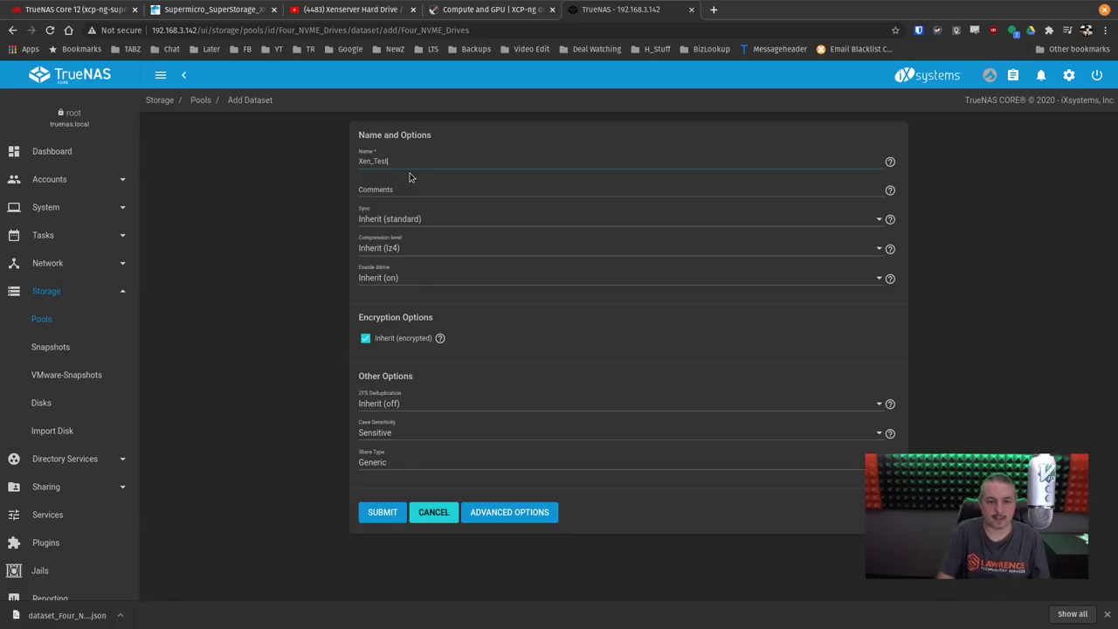
click(400, 219)
click(388, 294)
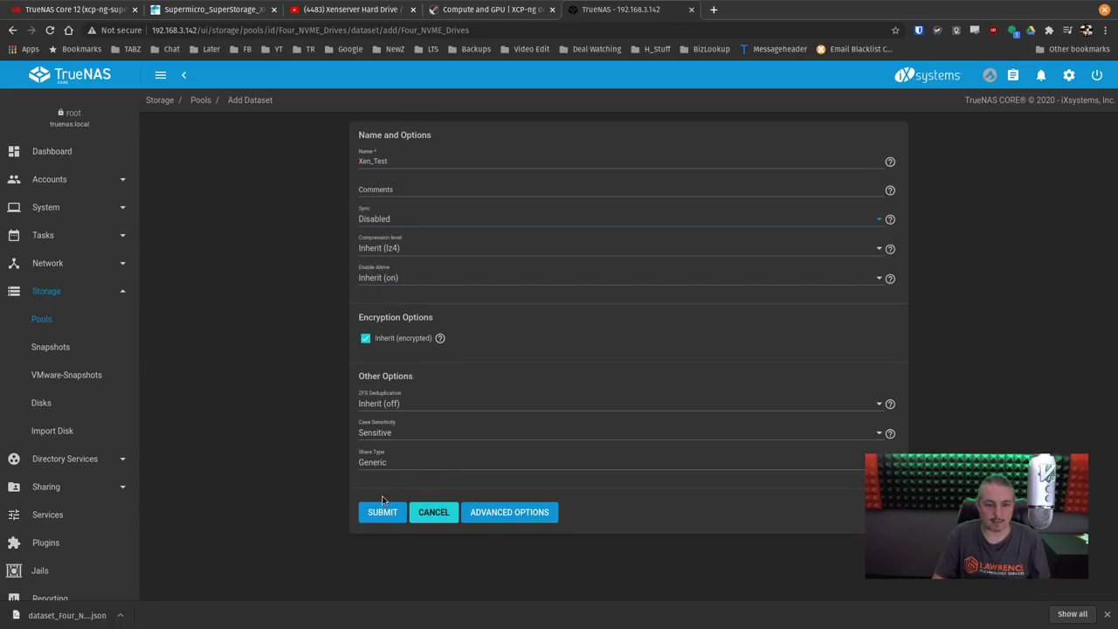
click(382, 511)
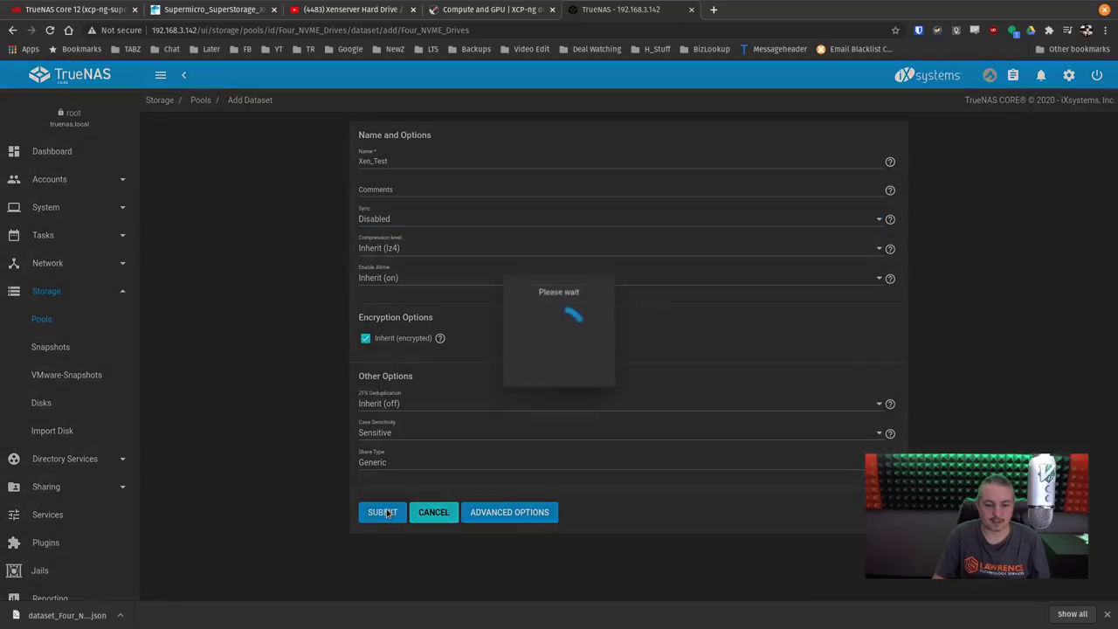
Step: Give Xen_Test group and other write permissions, applied recursively, and save
click(1069, 278)
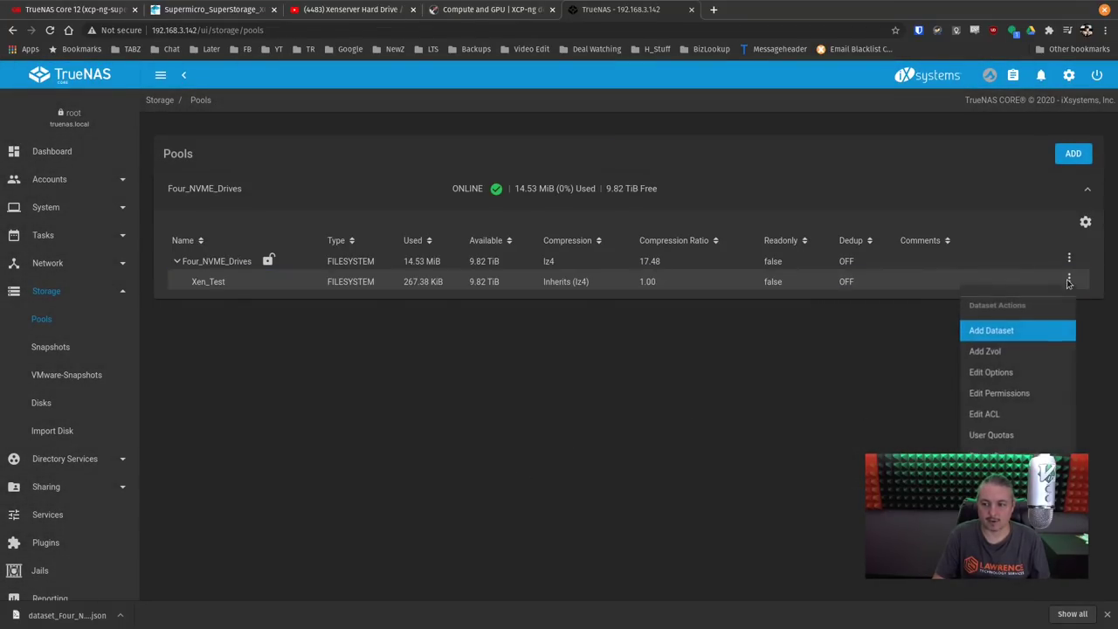
click(1032, 397)
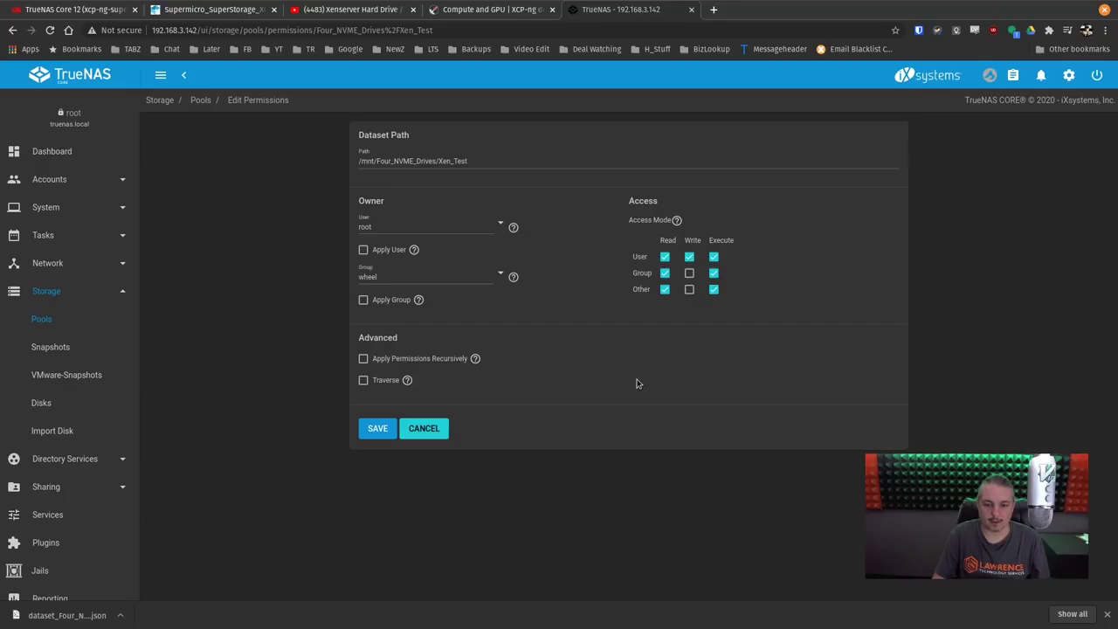
click(690, 272)
click(689, 289)
click(363, 359)
click(428, 365)
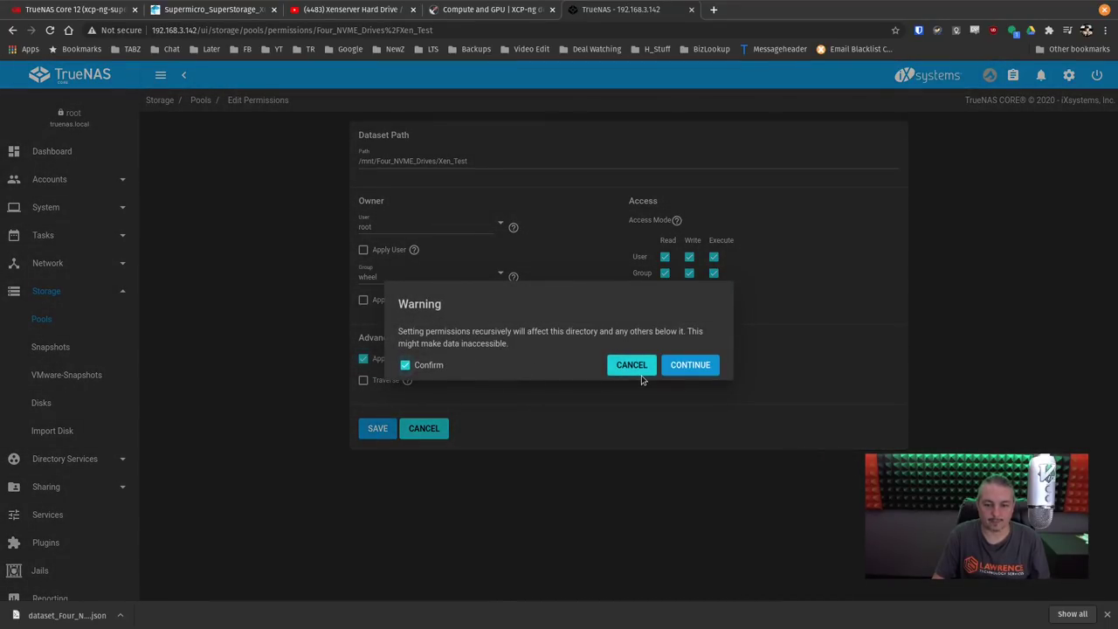
click(713, 368)
click(374, 430)
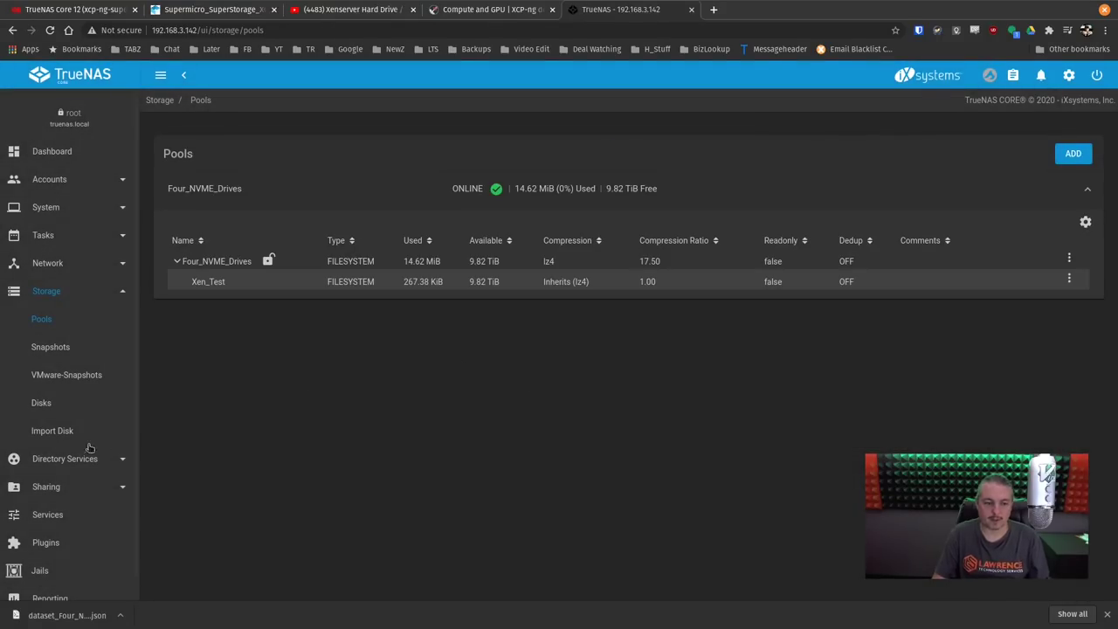
scroll(73, 473, down, 1)
Step: Add an NFS share for /mnt/Four_NVME_Drives/Xen_Test with All dirs enabled
click(63, 428)
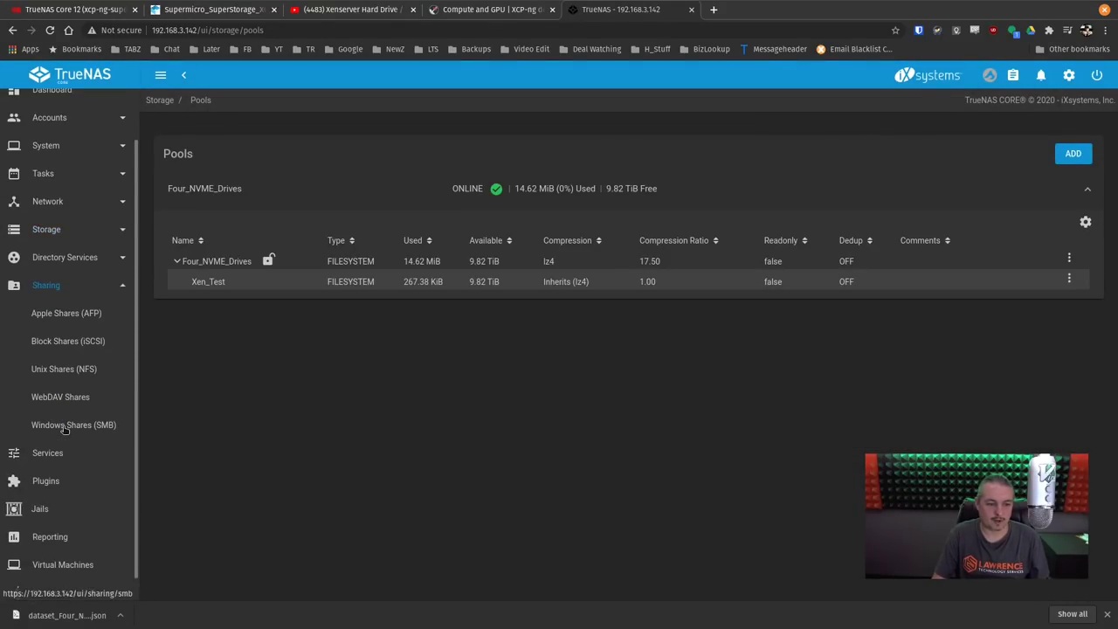
click(79, 370)
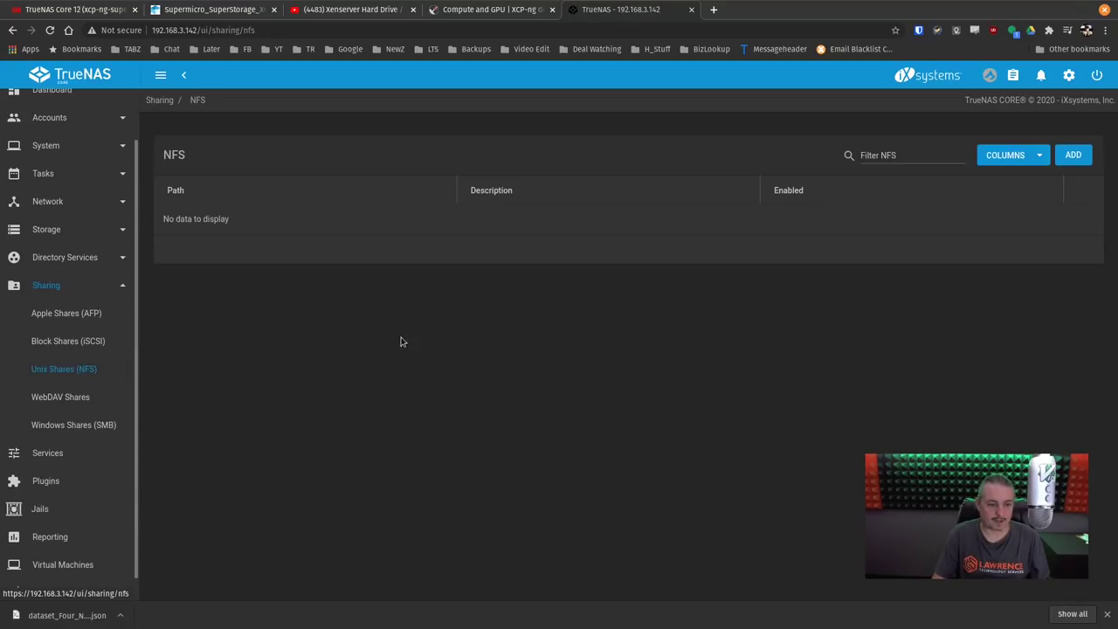
click(1080, 151)
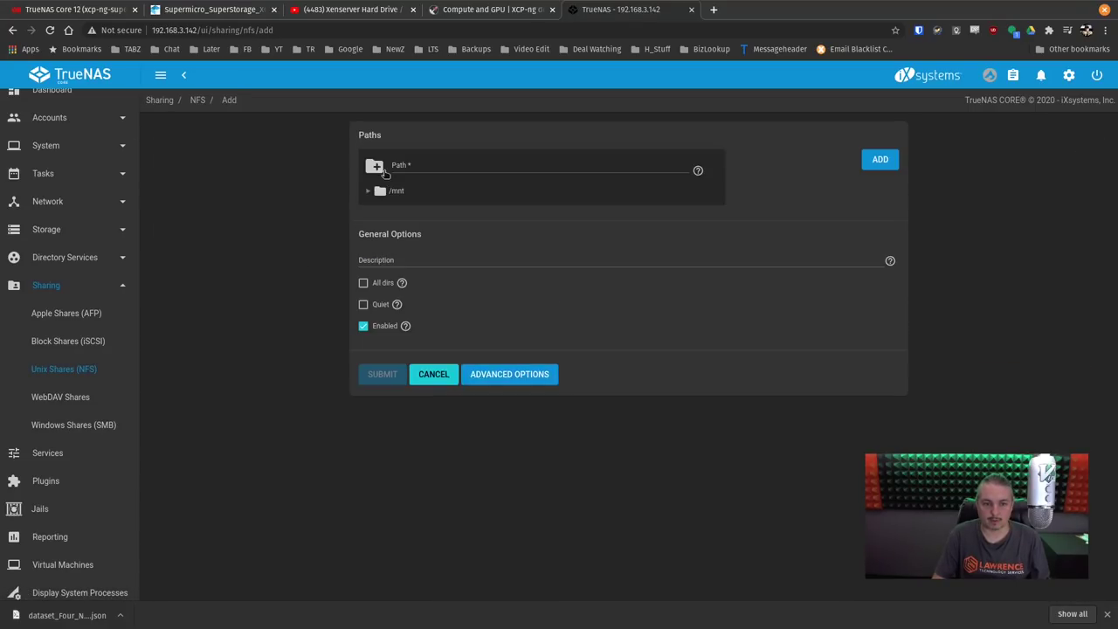
click(371, 191)
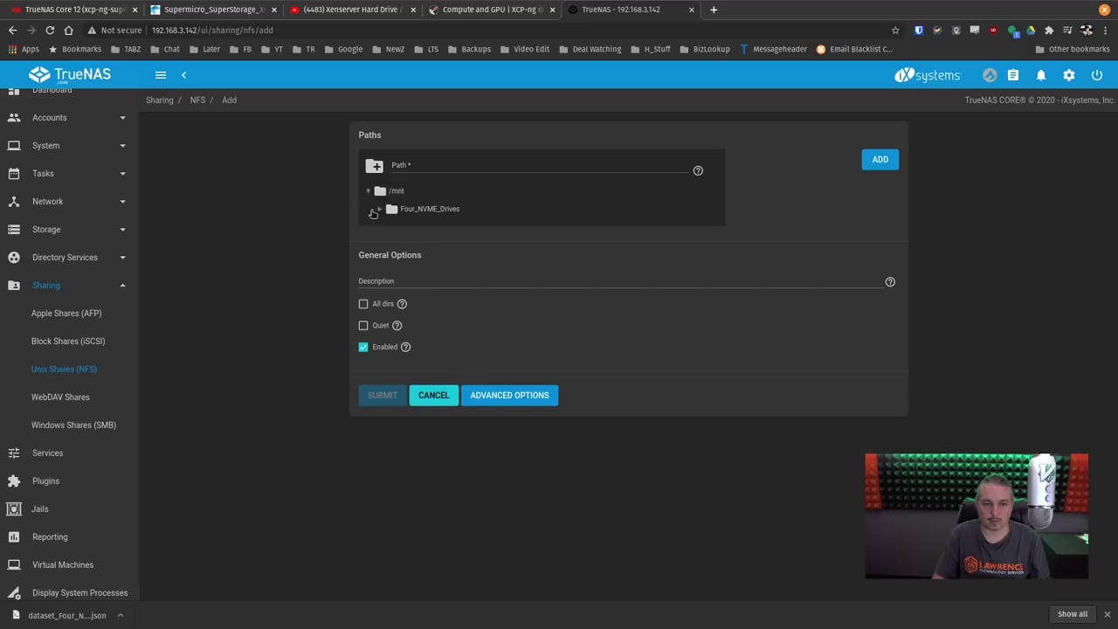
click(390, 211)
click(419, 227)
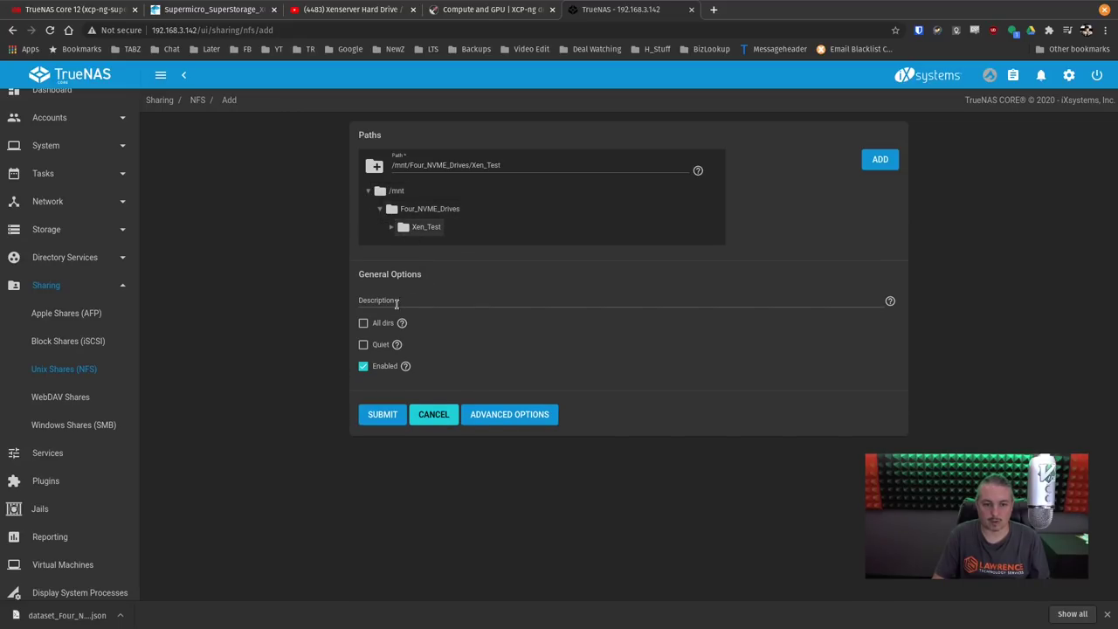
click(364, 324)
click(380, 417)
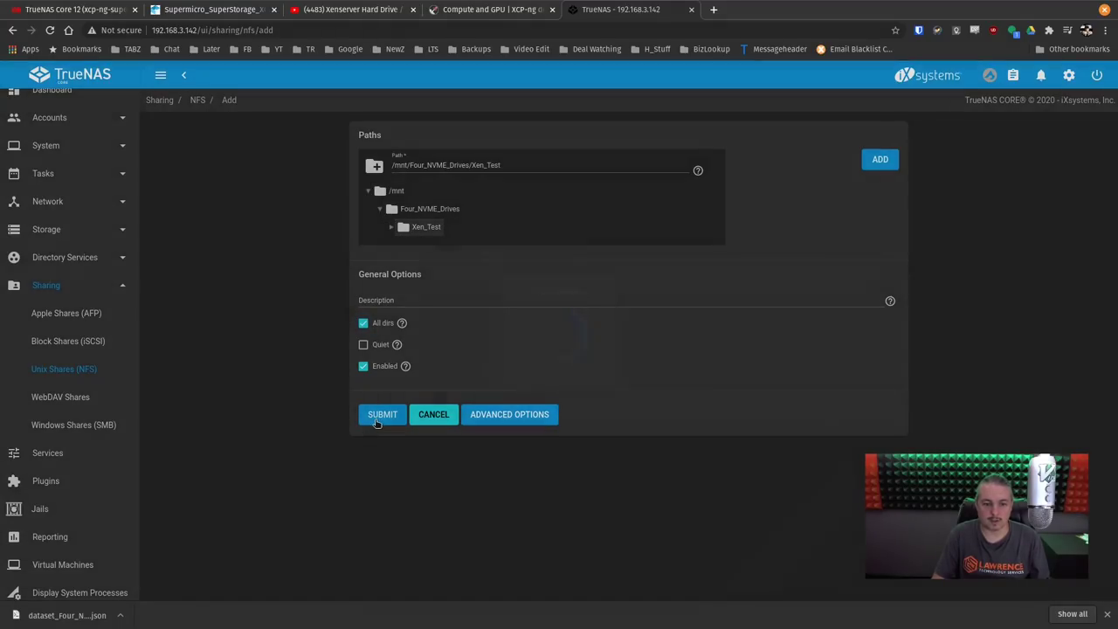
Step: Enable the NFS service and return to Xen Orchestra
click(599, 359)
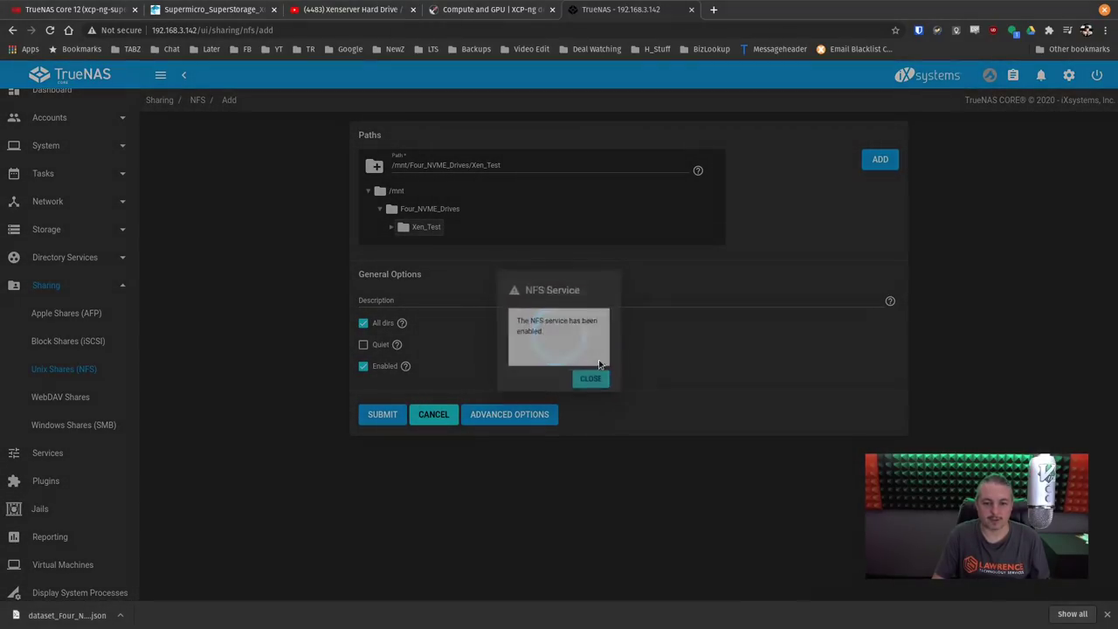
click(594, 394)
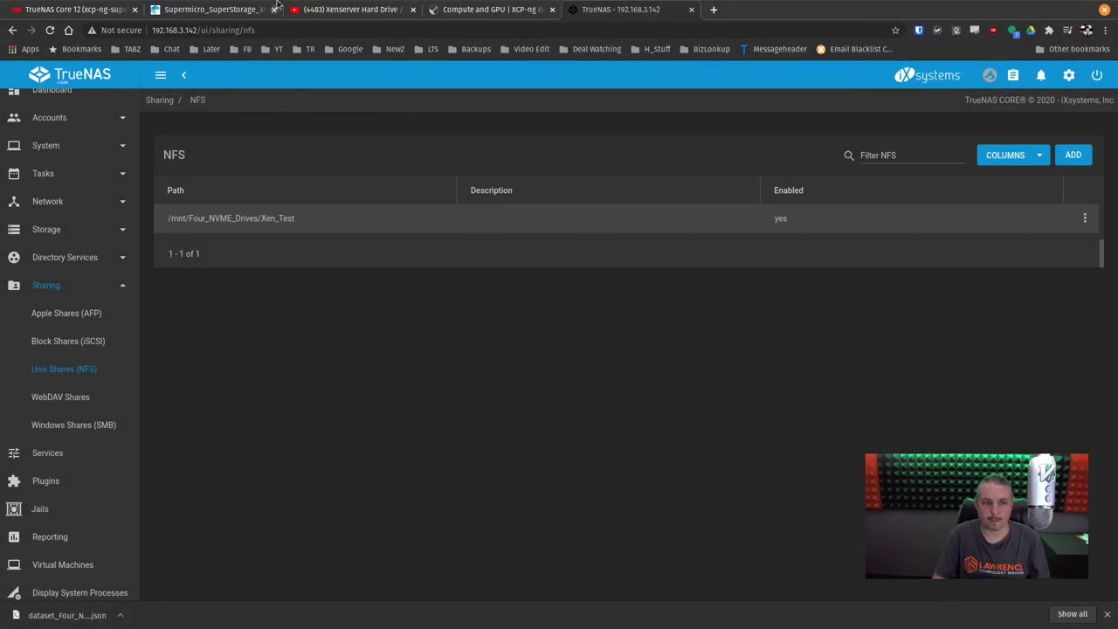
click(39, 7)
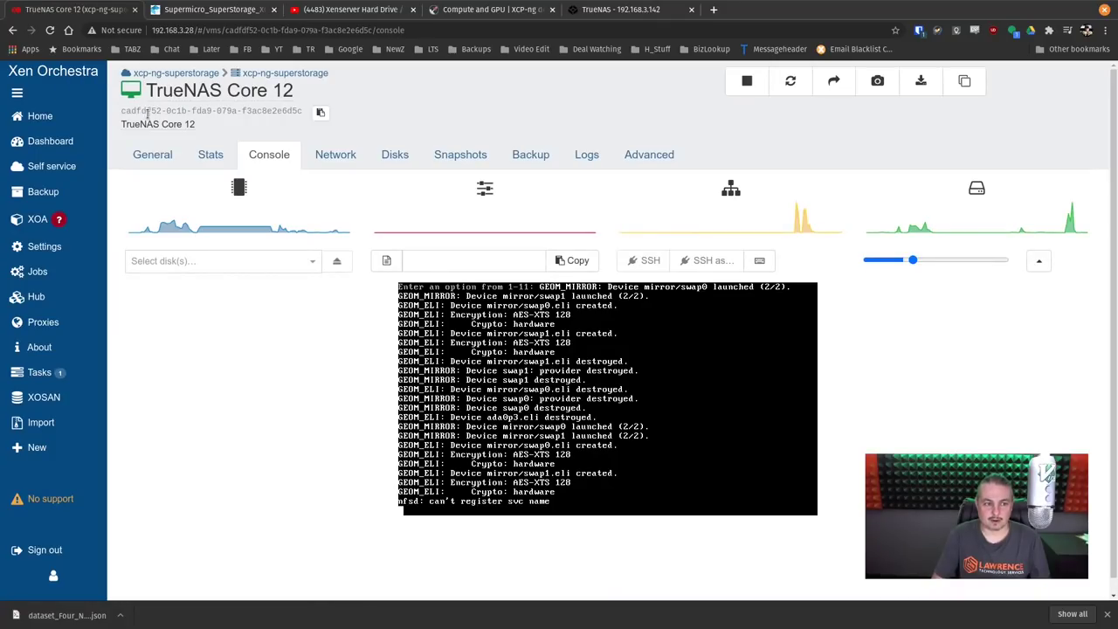
Step: Start a new storage repository on xcp-ng-superstorage named and described 'Nested TrueNAS Core'
mouse_move(66, 447)
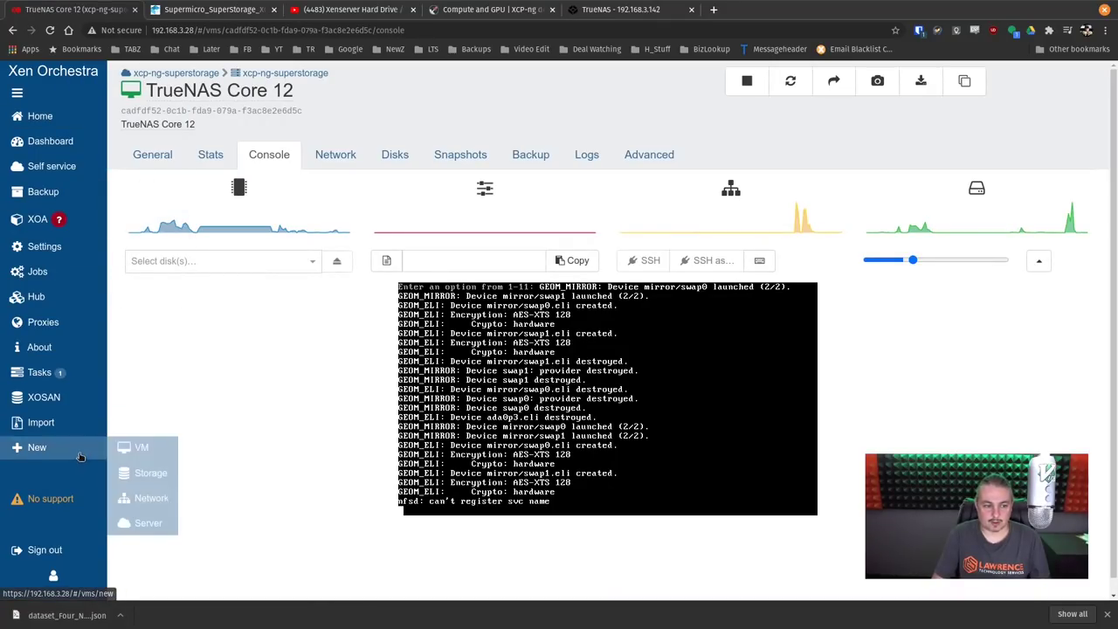
click(142, 472)
click(412, 147)
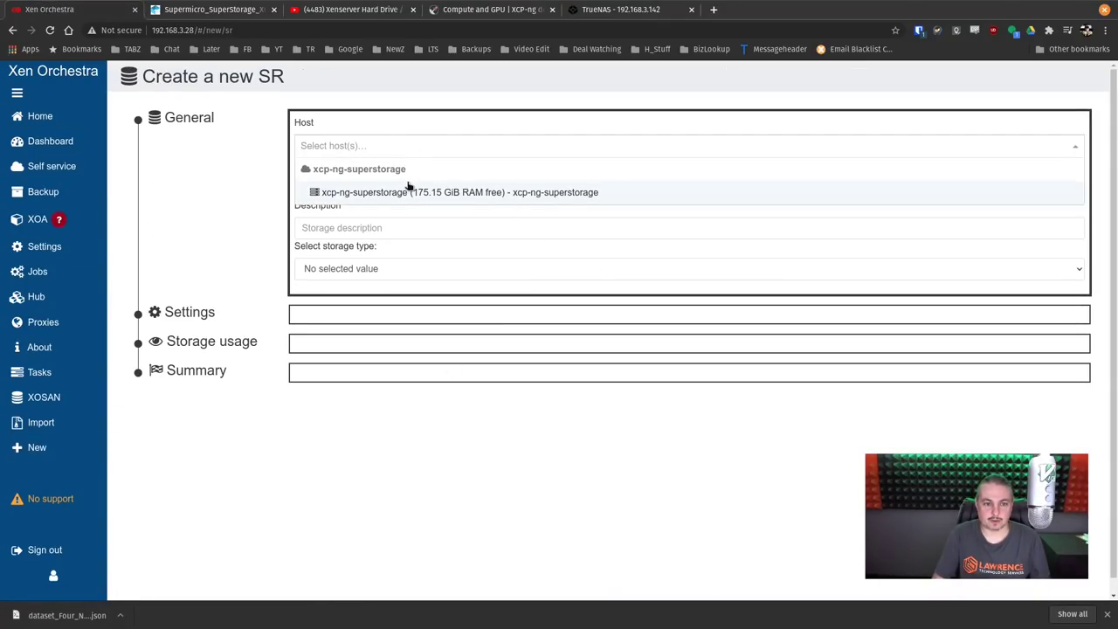
click(406, 190)
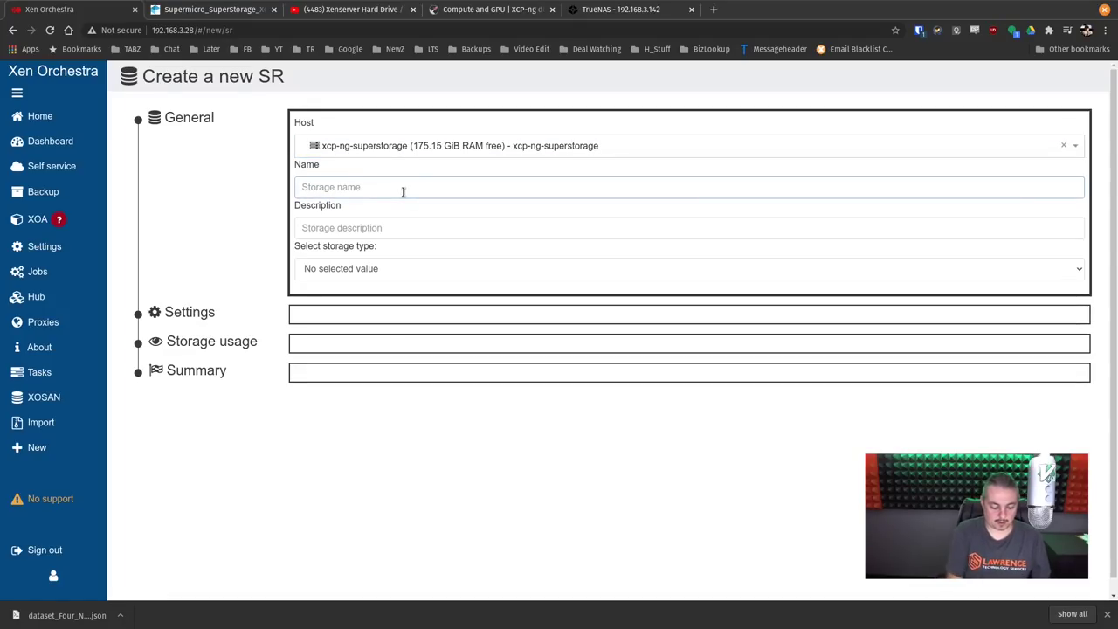
text(Te)
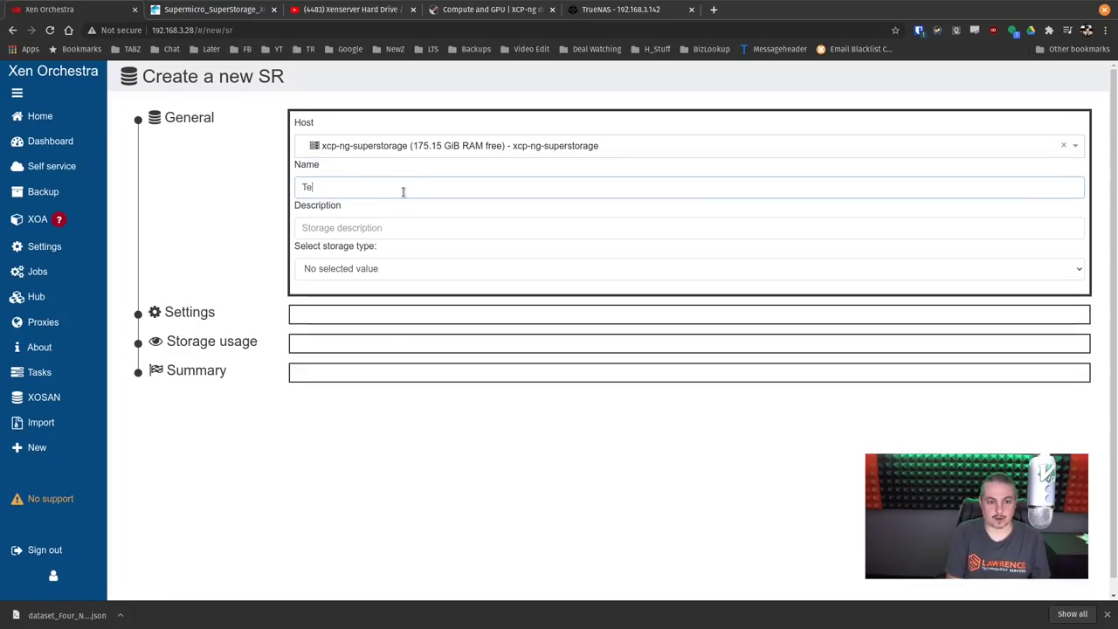
key(BackSpace)
key(BackSpace)
text(Nested )
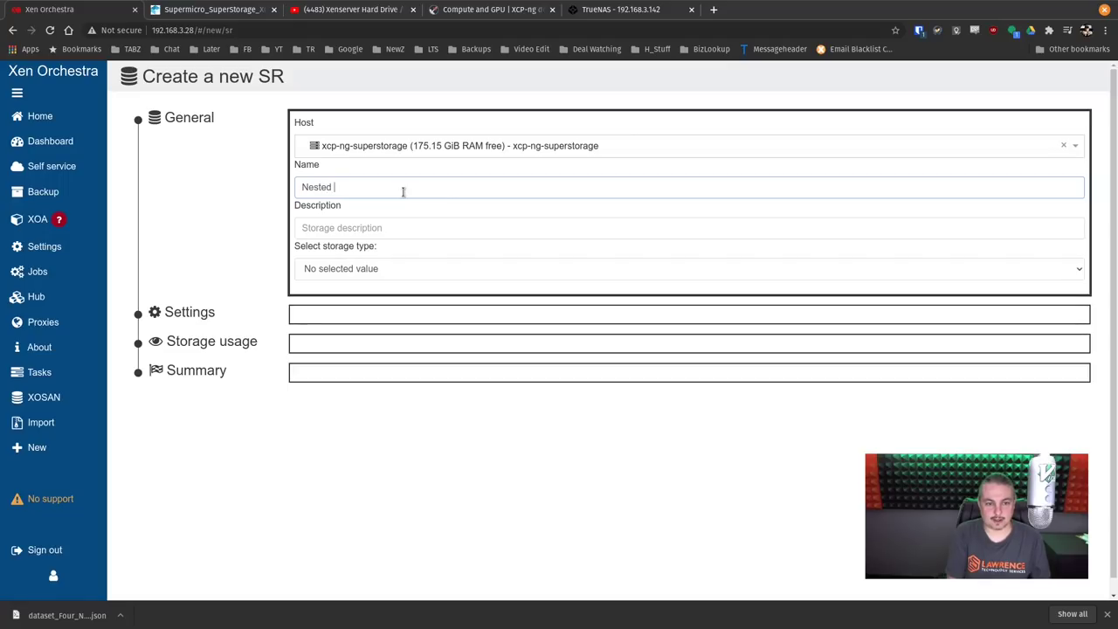
text(True)
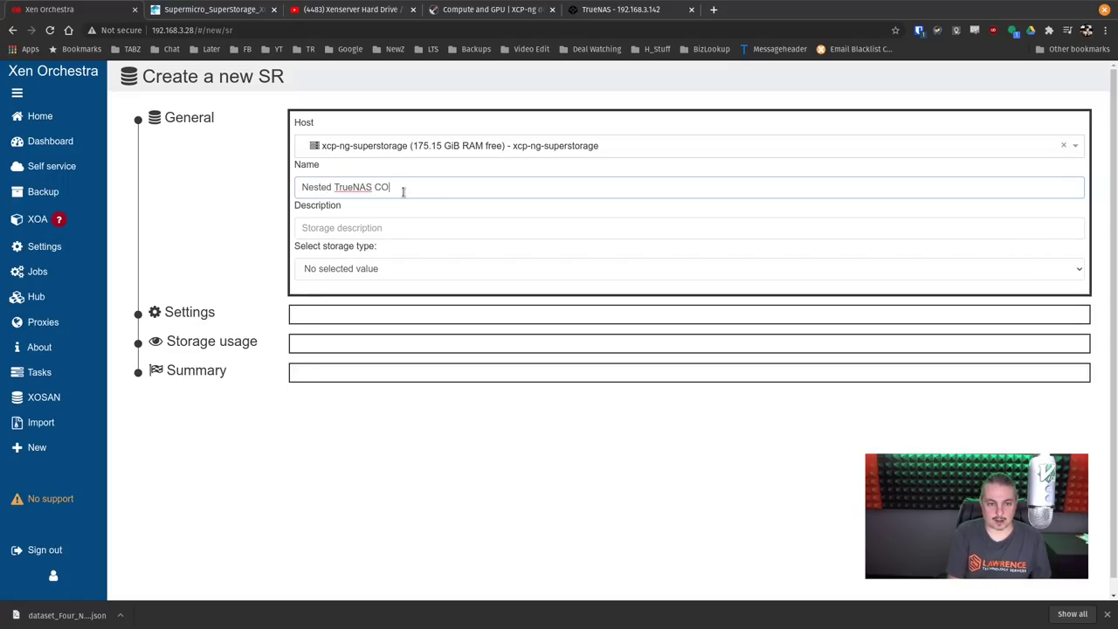
text(NAS CO)
key(BackSpace)
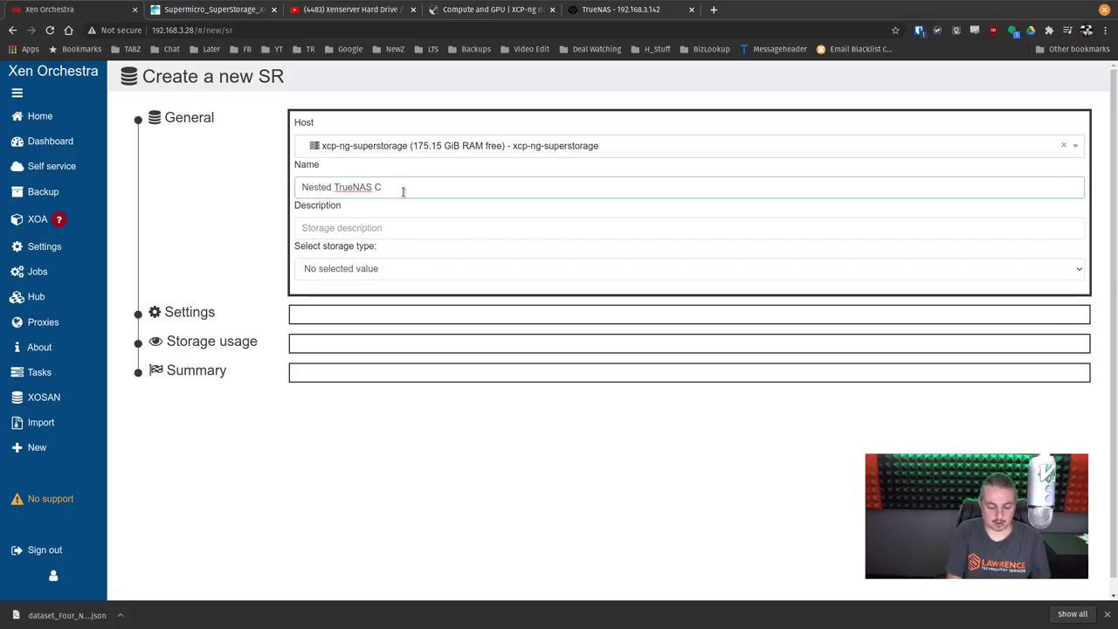
click(361, 232)
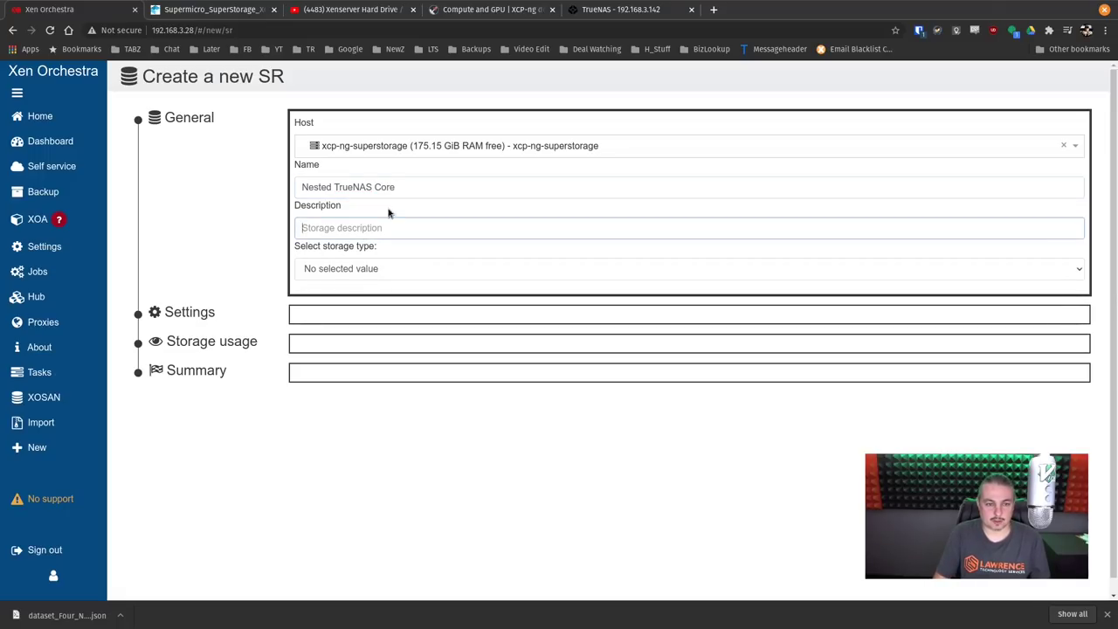
triple_click(411, 186)
key(ctrl+c)
click(397, 230)
key(ctrl+v)
Step: Set type NFS, server 192.168.3.142, export /mnt/Four_NVME_Drives/Xen_Test, and create it
click(389, 271)
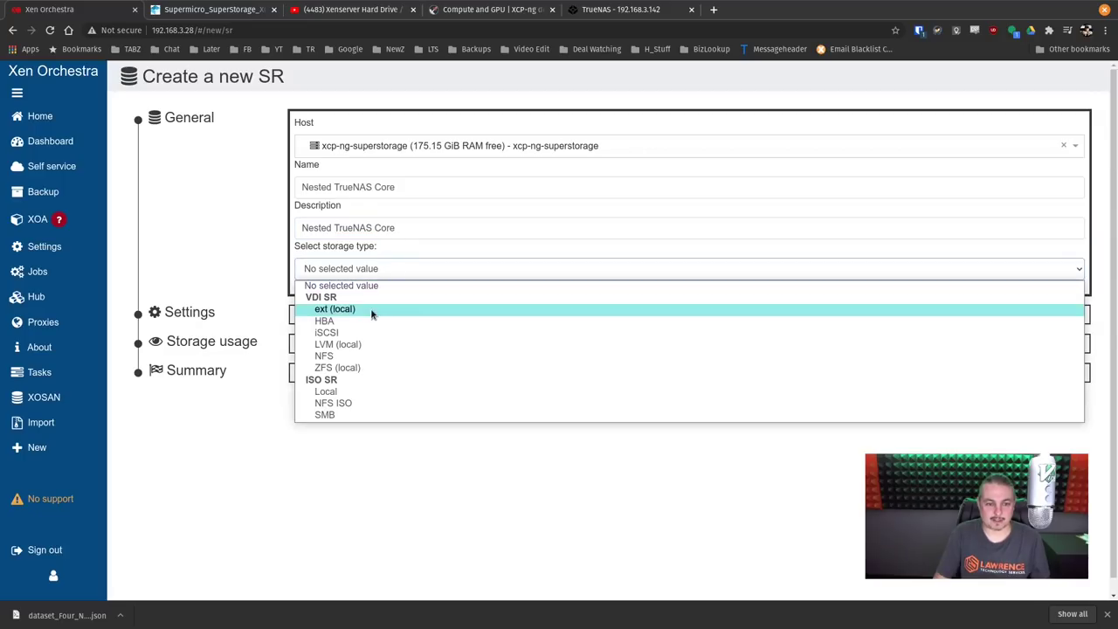
click(365, 357)
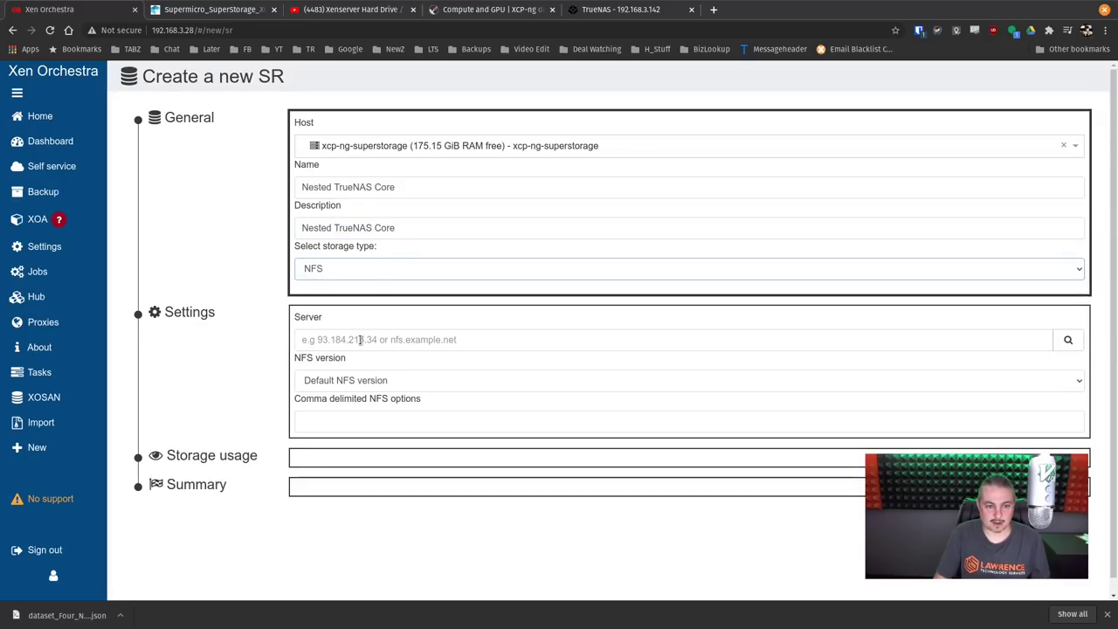
text(192.168)
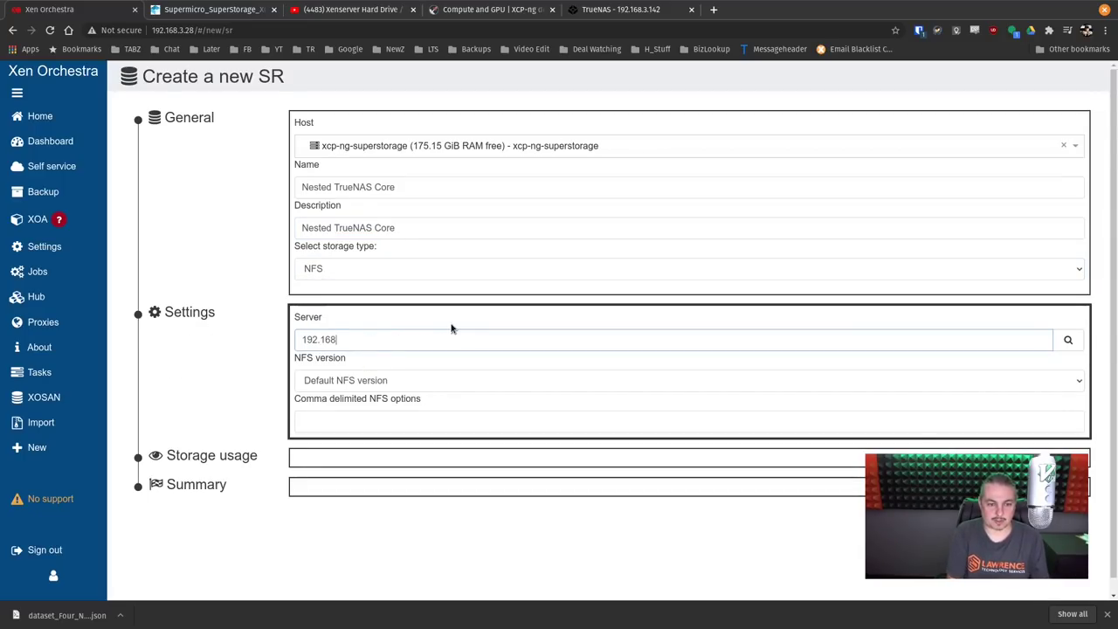
text(.3.)
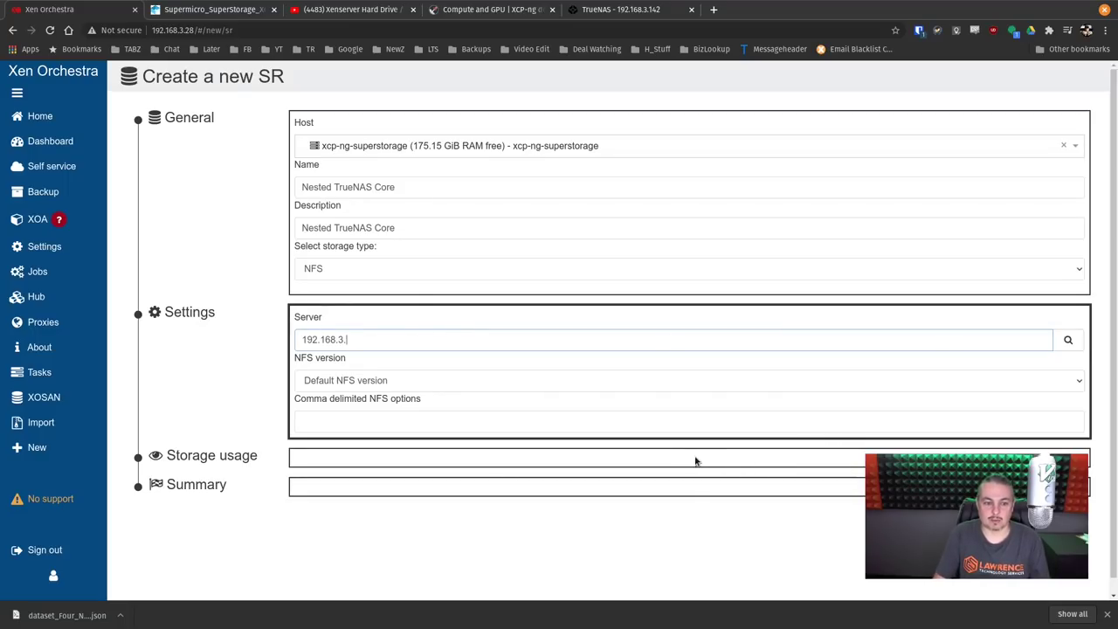
text(142)
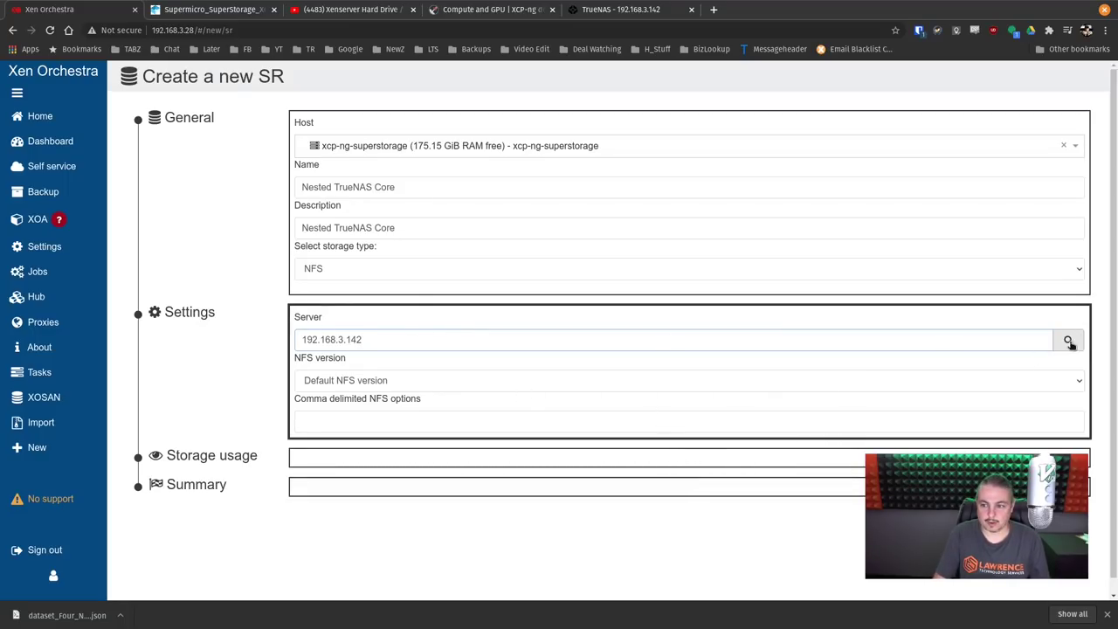
click(1068, 340)
click(341, 464)
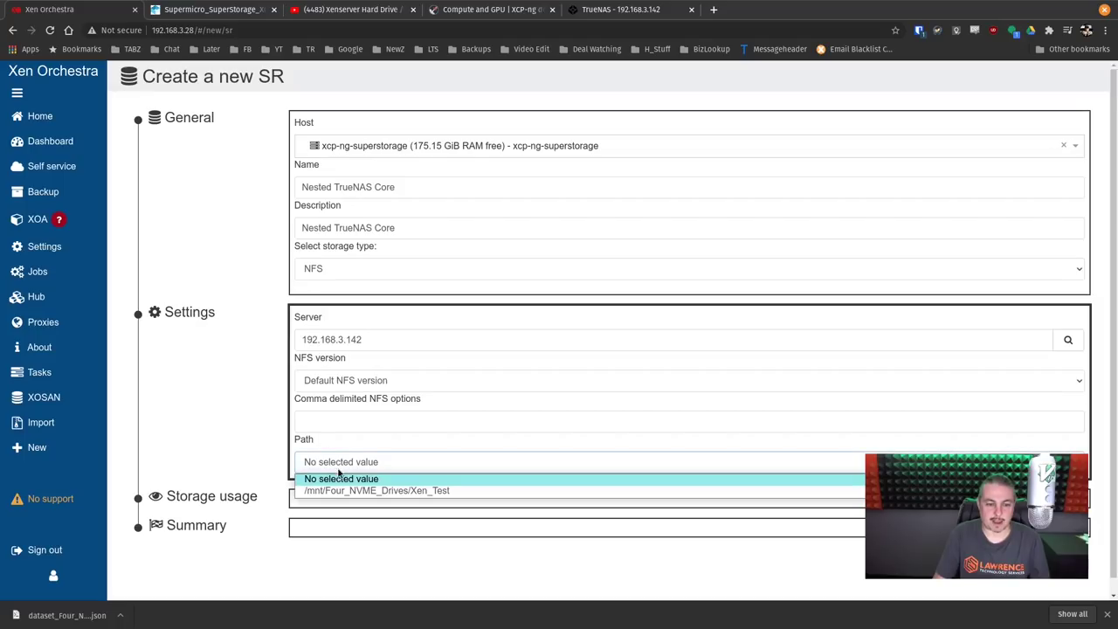
click(327, 487)
scroll(347, 428, down, 2)
scroll(347, 428, down, 1)
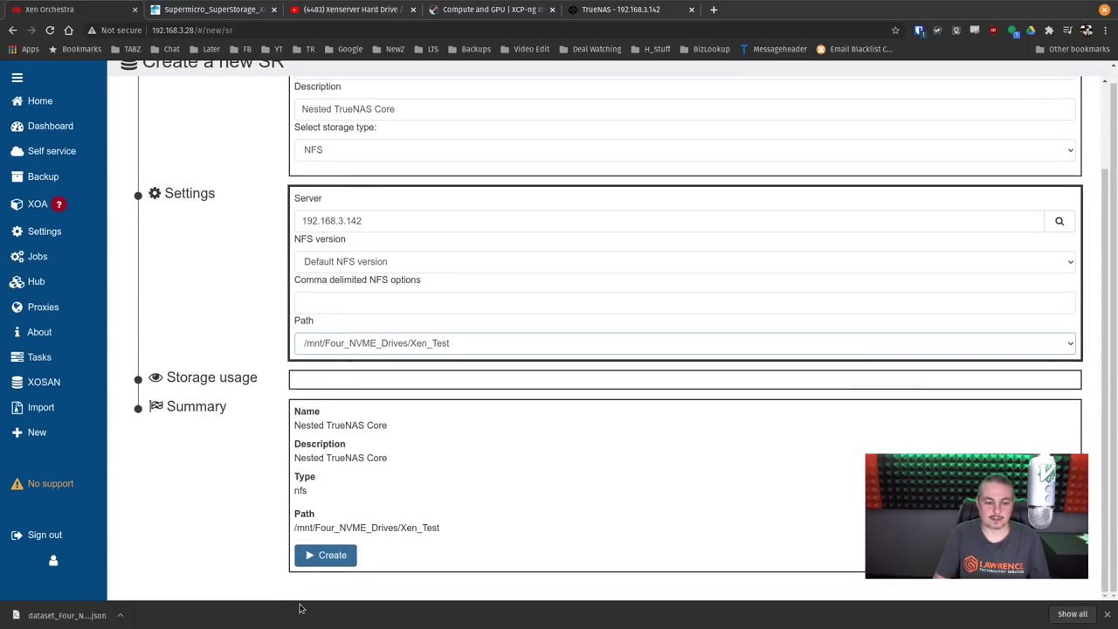
click(318, 562)
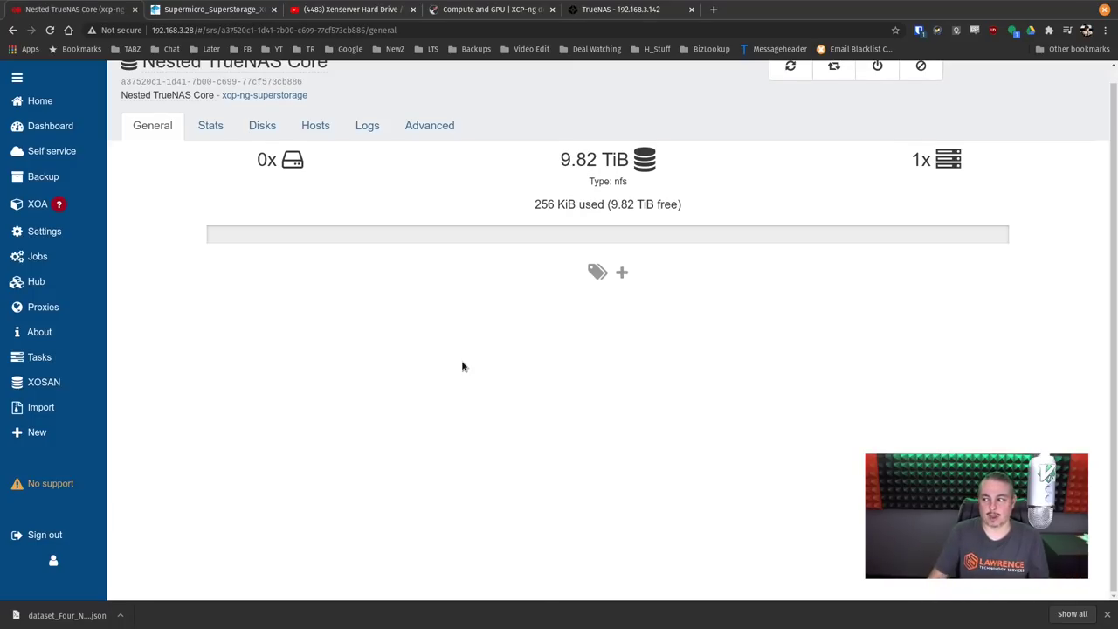
scroll(464, 180, up, 1)
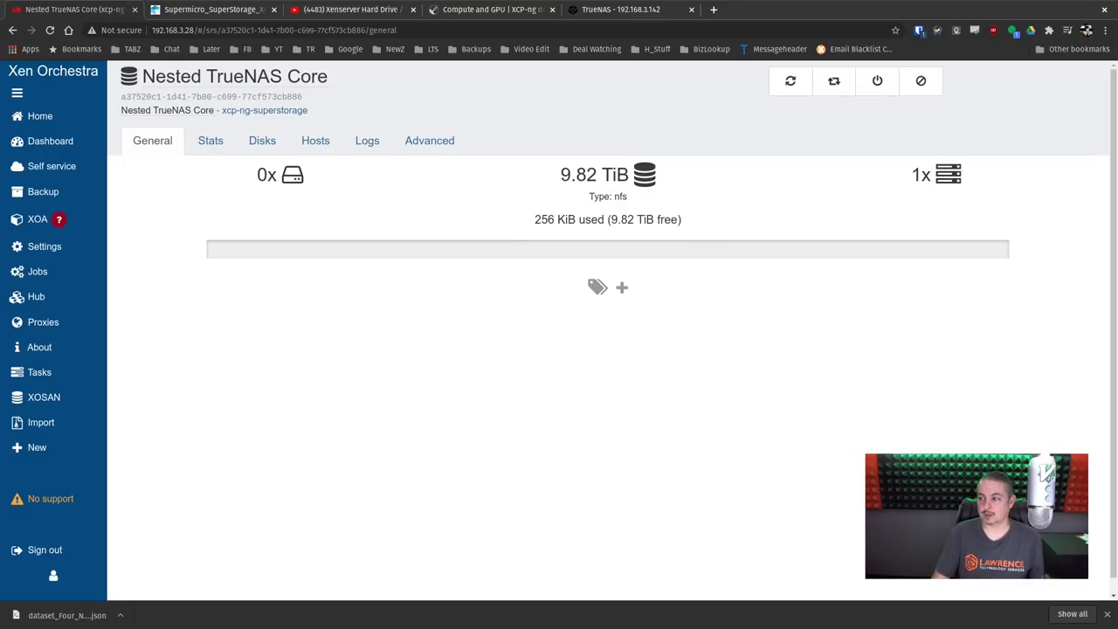
Step: Enter 'iperf3 -c 192.168.3.142' in the drop-down terminal without running it, then hide it
key(F12)
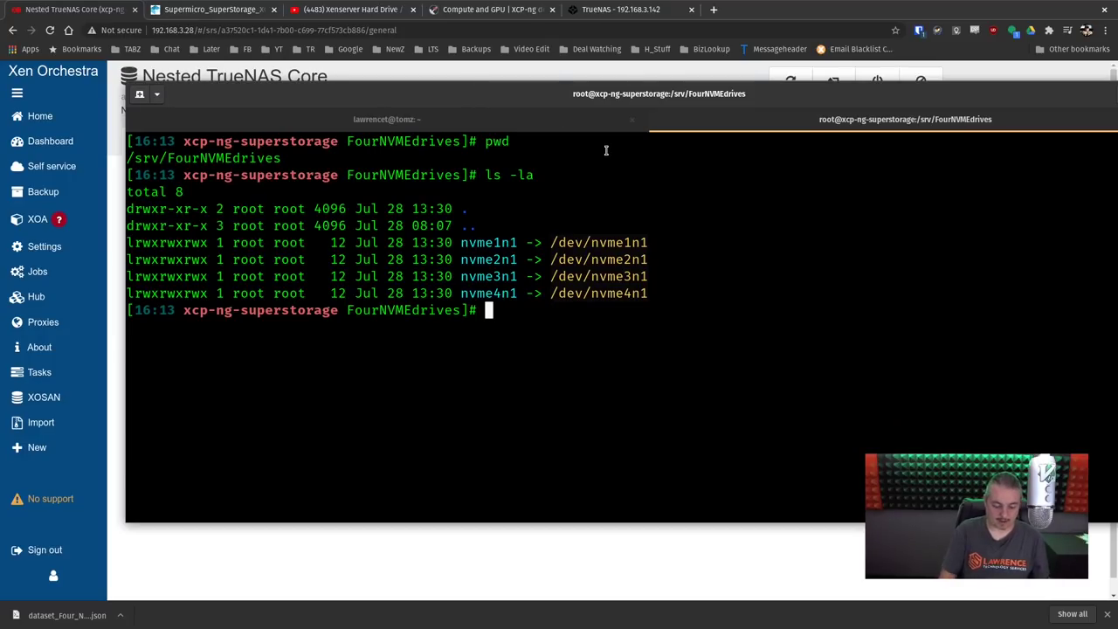
text(ipr)
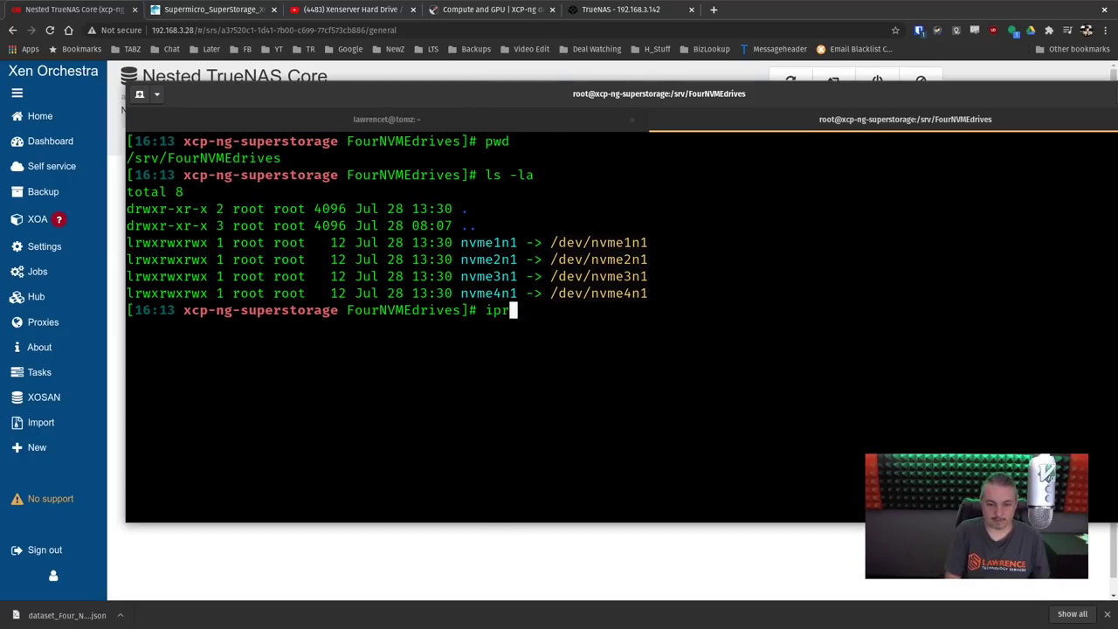
key(BackSpace)
key(BackSpace)
key(BackSpace)
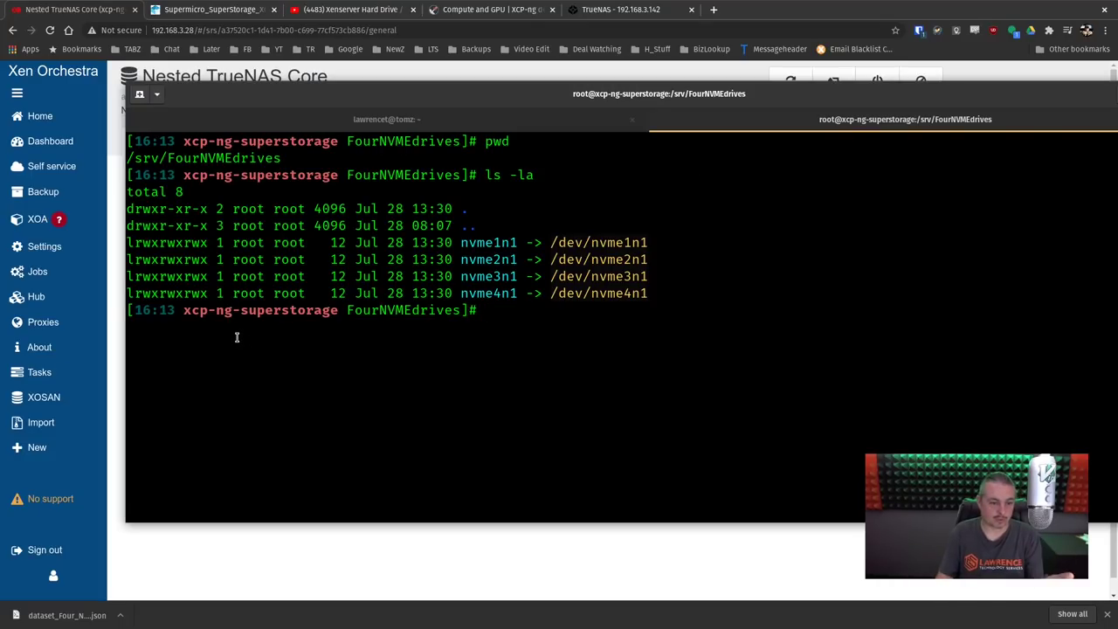
text(iperf3 )
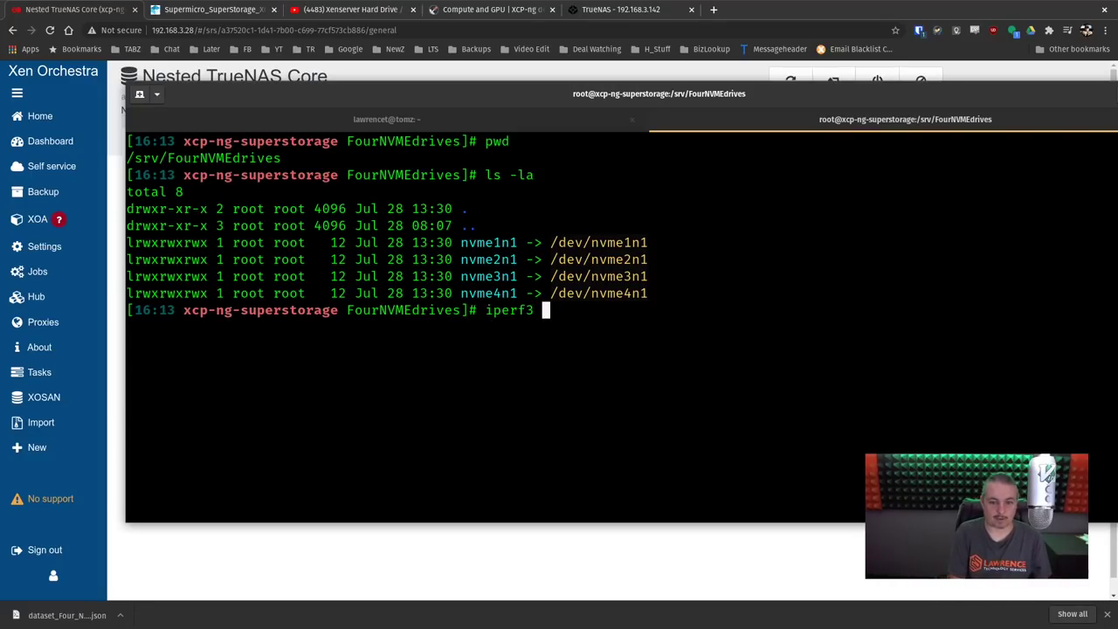
text(-c 192.16)
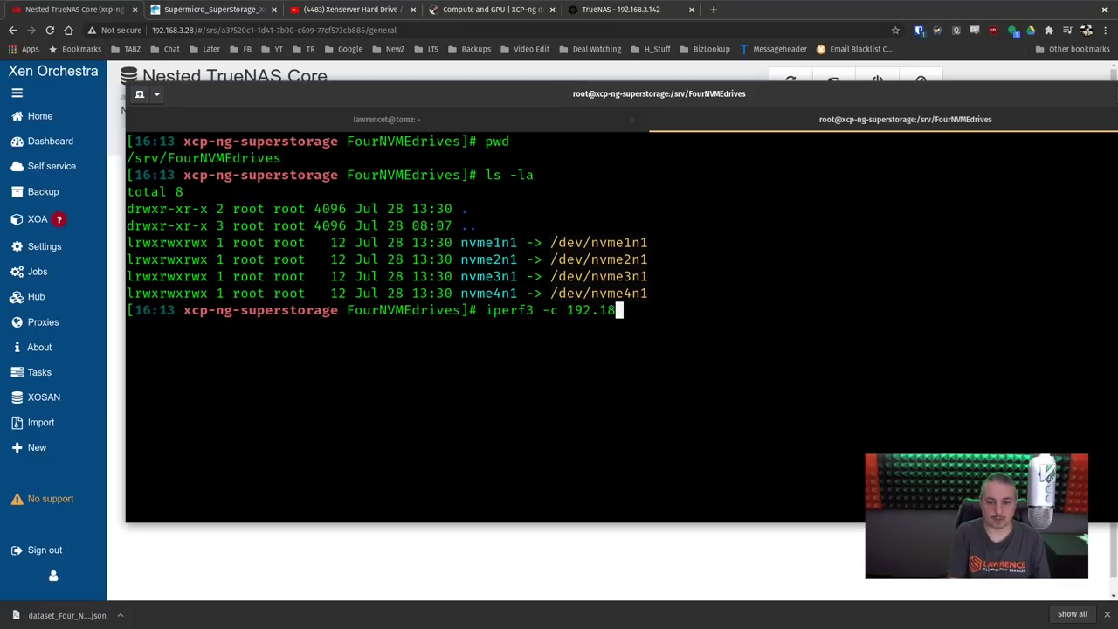
text(8.3)
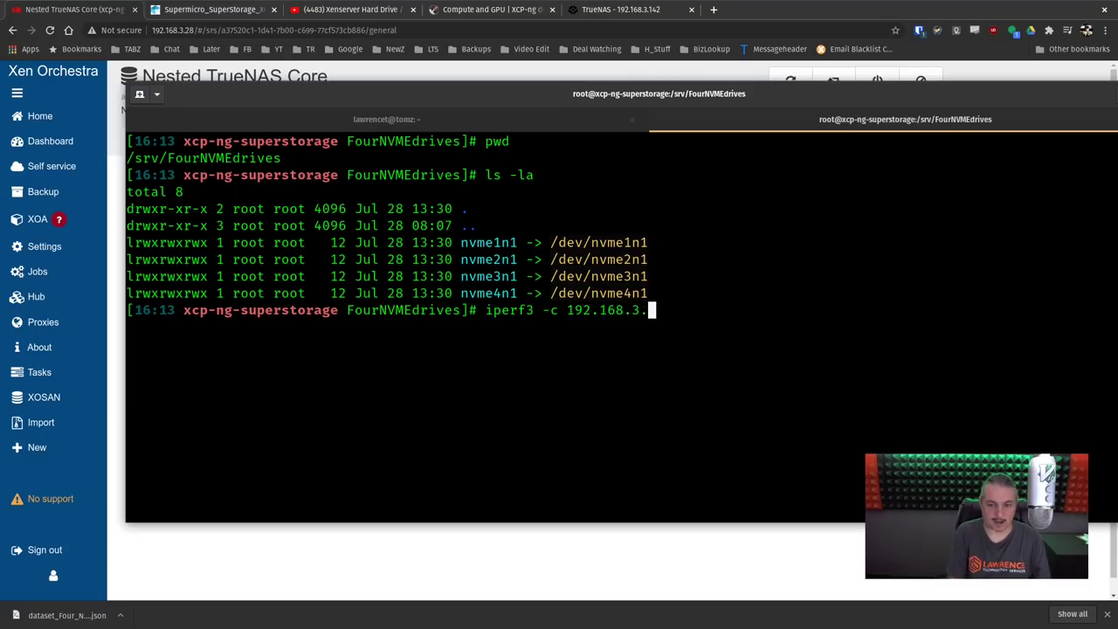
text(.142)
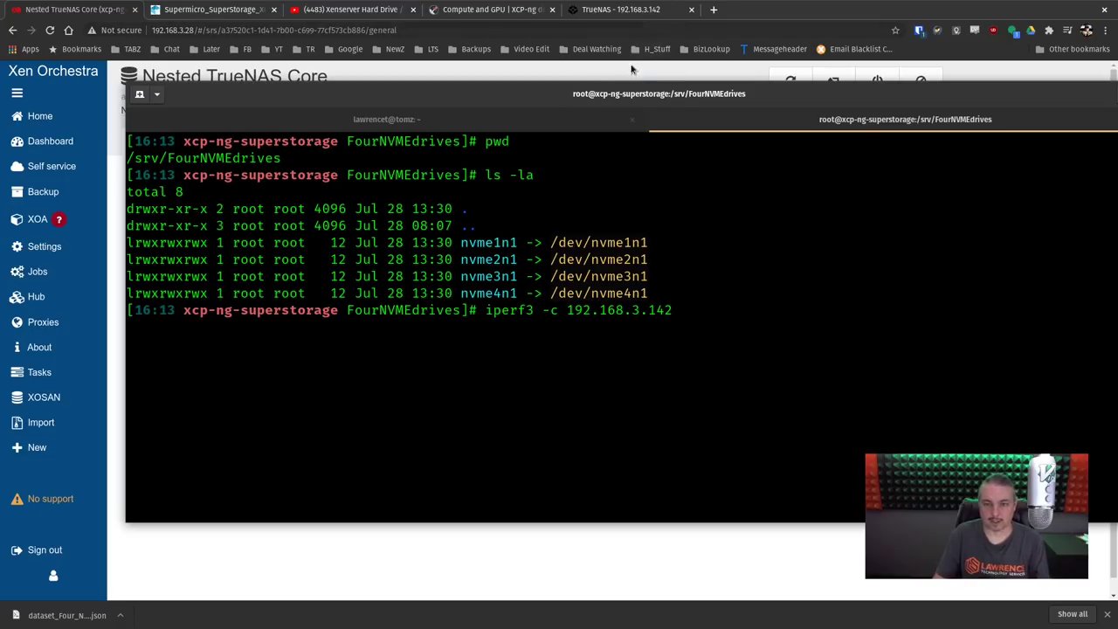
key(F12)
Step: In TrueNAS SSH service settings, enable 'Log in as Root with Password'
click(665, 6)
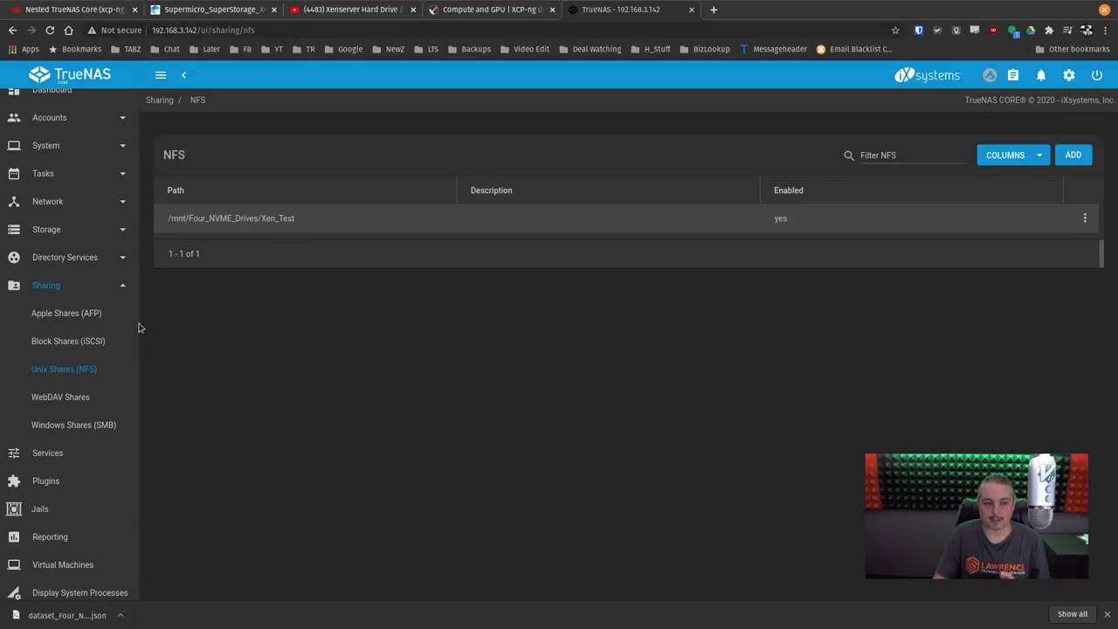
scroll(75, 428, down, 2)
click(69, 399)
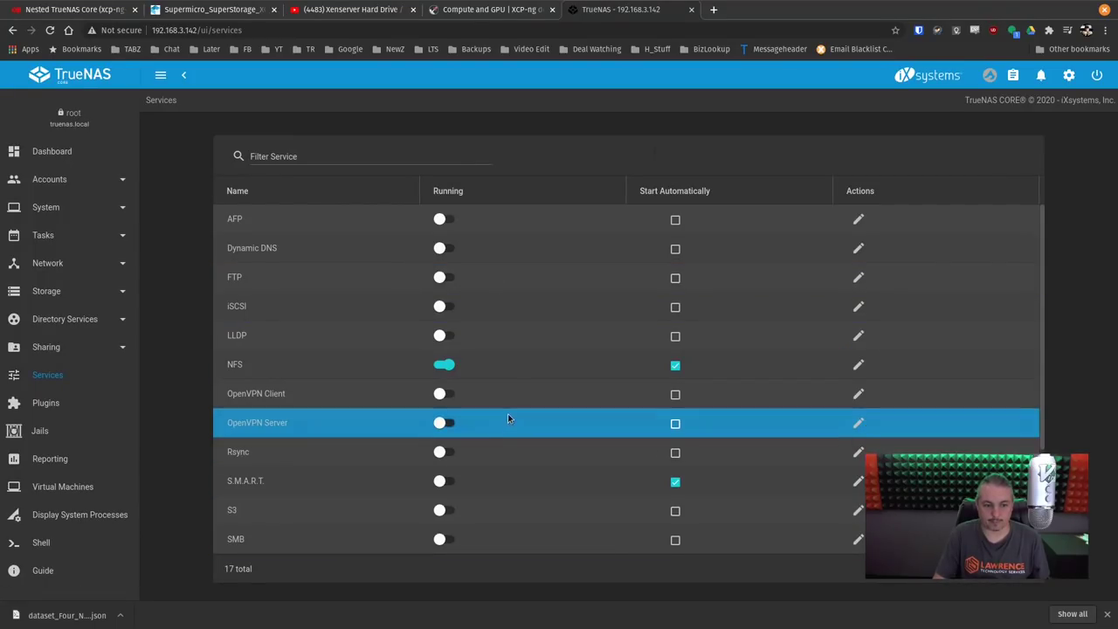
scroll(511, 389, down, 3)
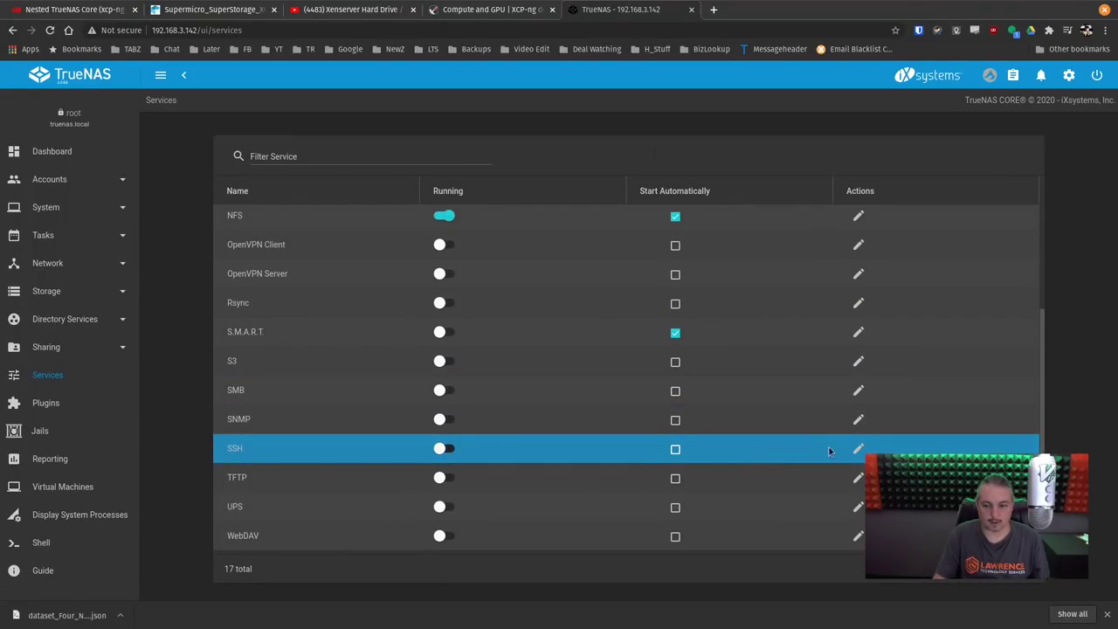
click(859, 448)
click(423, 185)
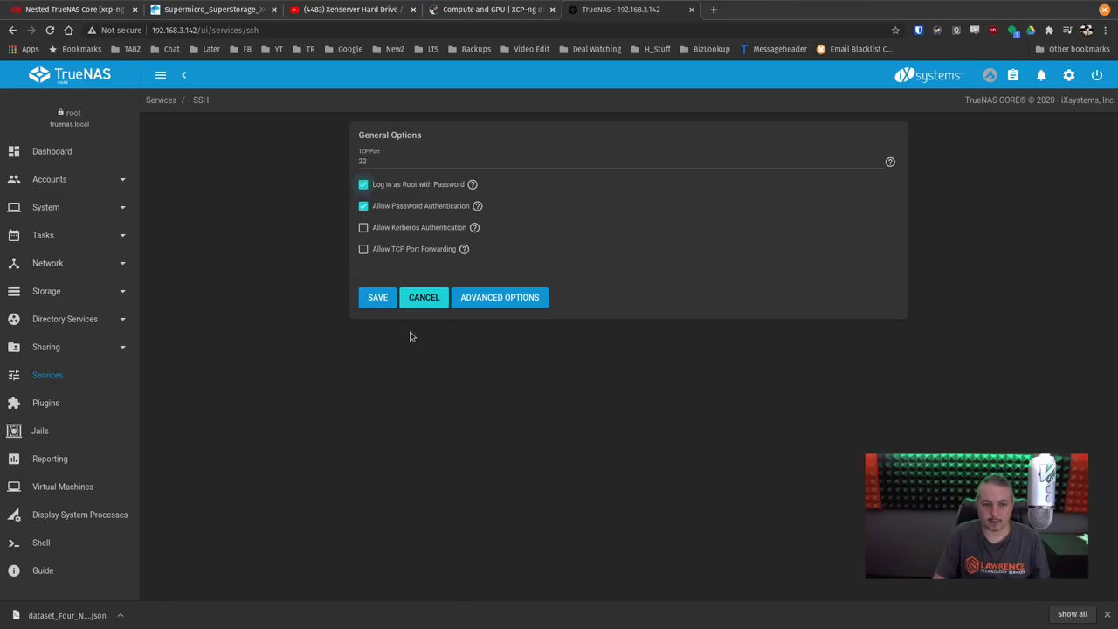
click(381, 301)
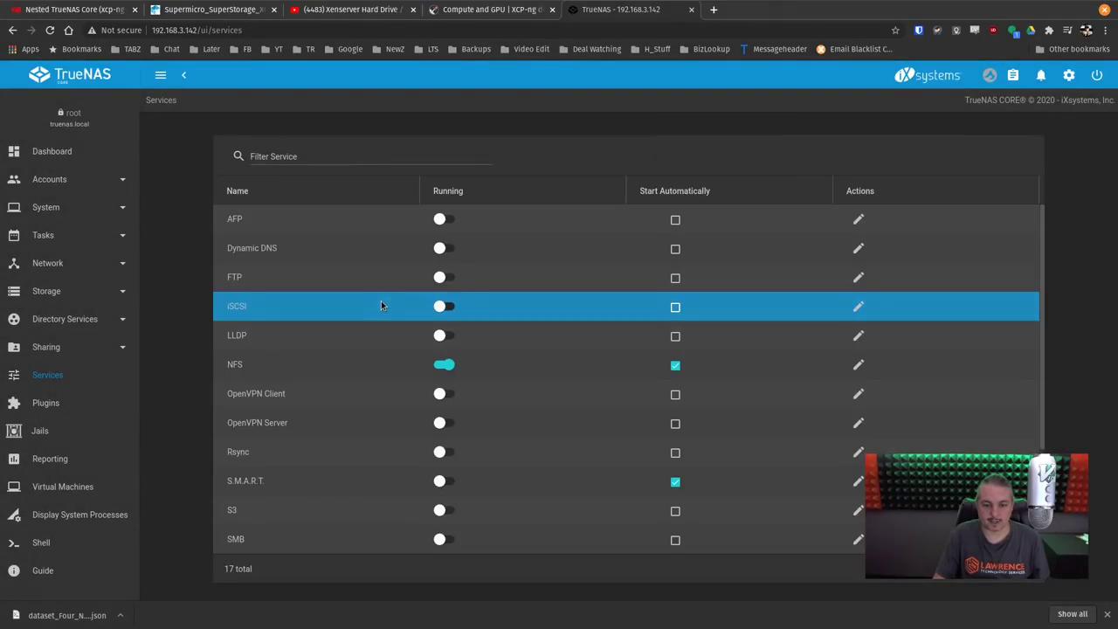
Step: Turn the SSH service on and set it to start automatically
scroll(434, 460, down, 1)
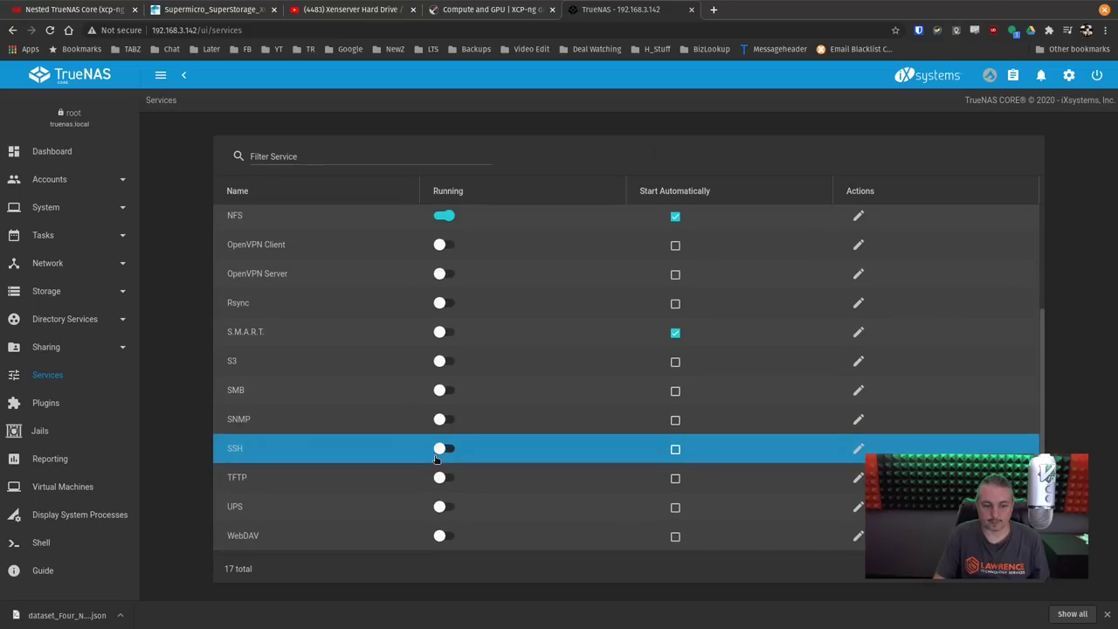
click(454, 451)
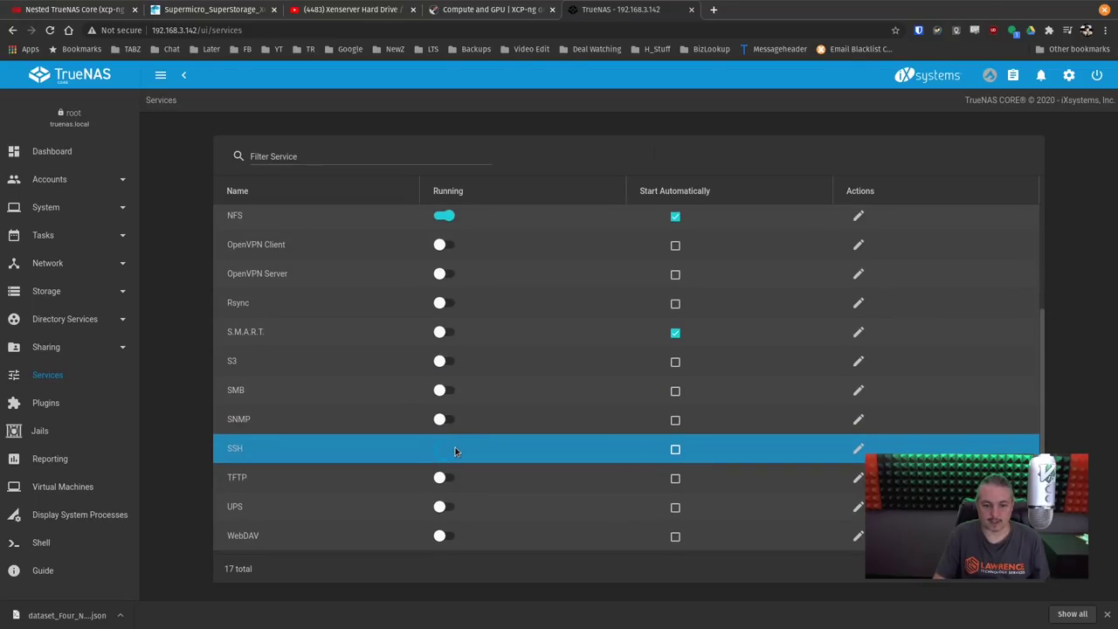
click(675, 449)
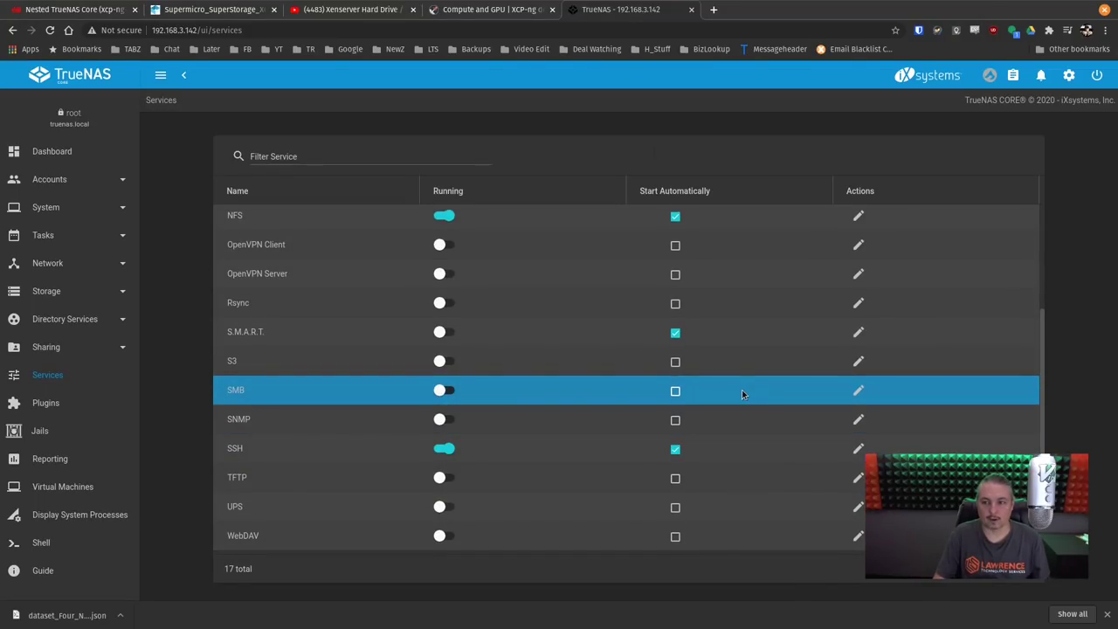
scroll(741, 390, up, 2)
Step: Log into TrueNAS at 192.168.3.142 as root, trusting its host key, and start an iperf3 server
key(F12)
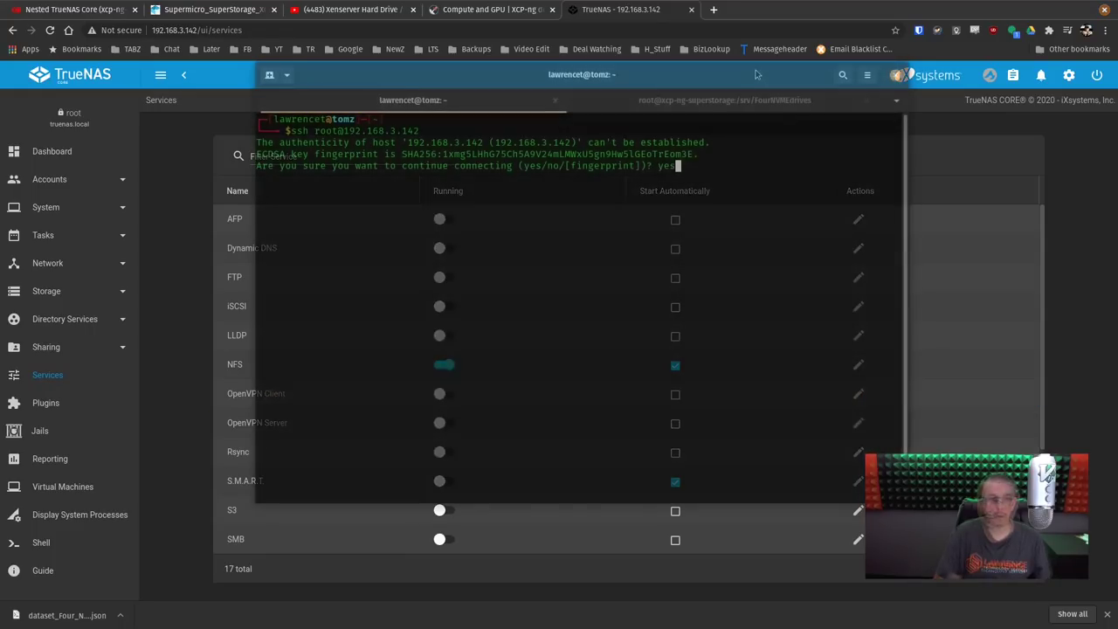
text(yes)
key(Return)
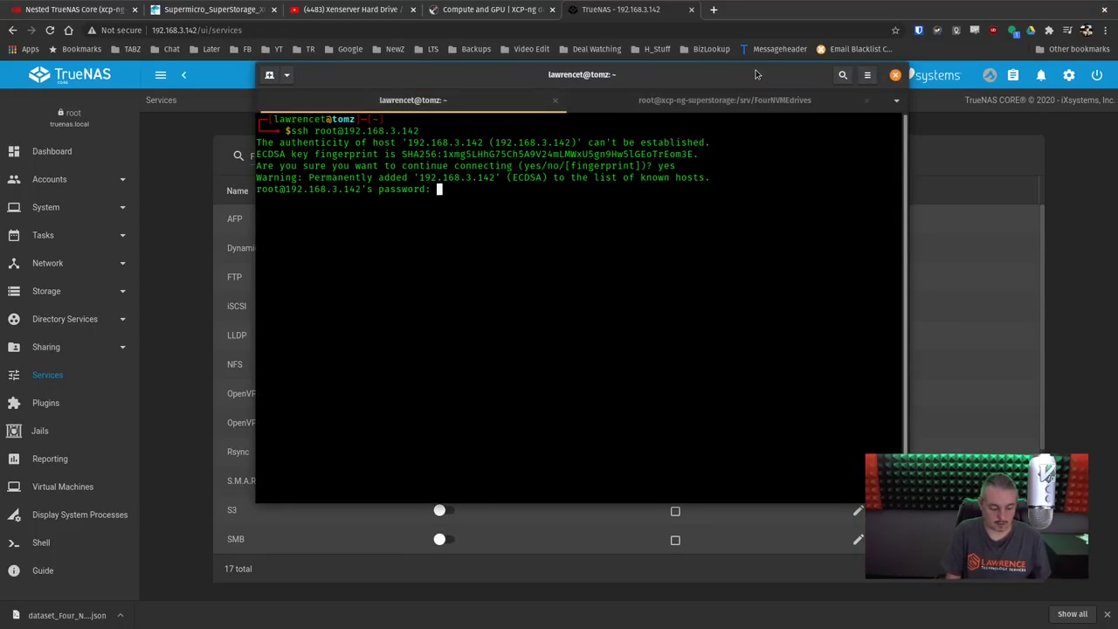
key(Return)
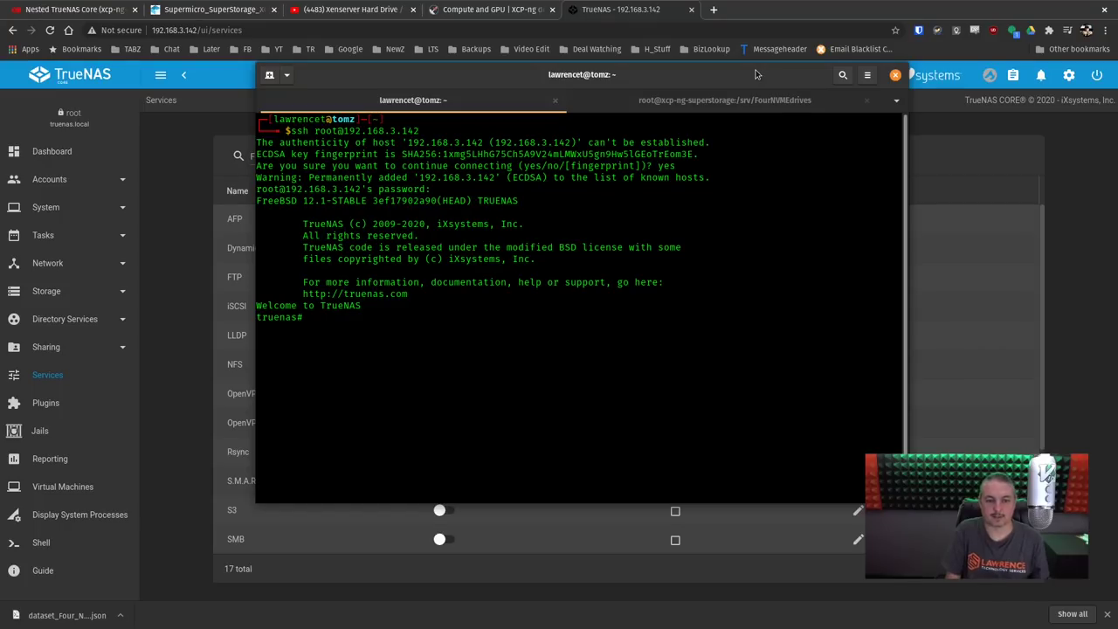
text(iperf3 -s)
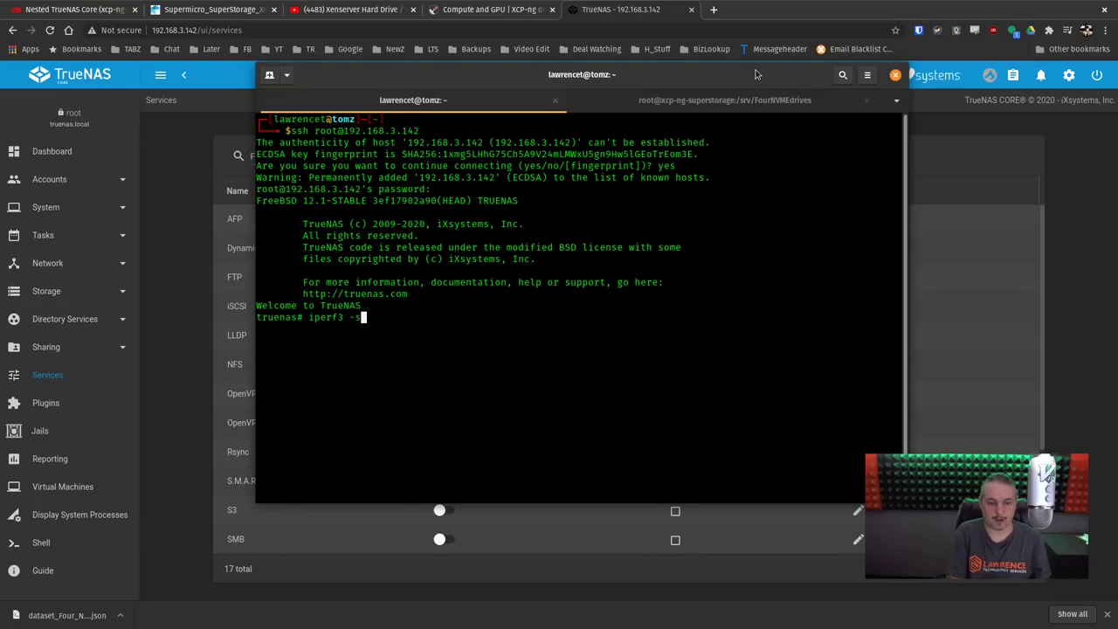
key(Return)
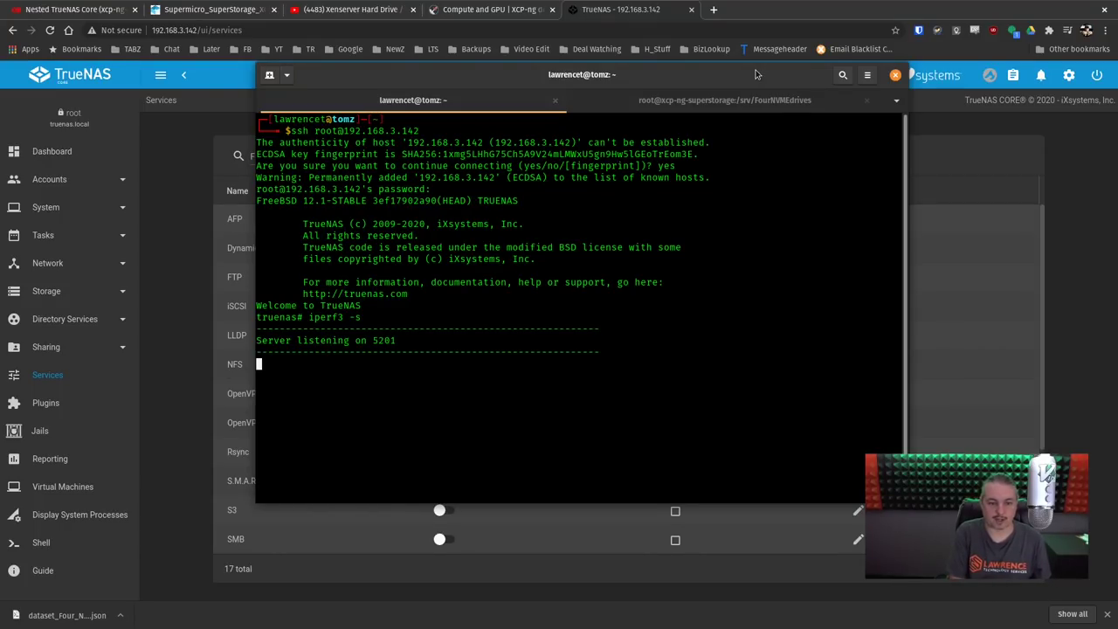
Step: Run iperf3 -c 192.168.3.142 twice from the XCP-ng host, measuring 15.1 and 16.4 Gbits/sec
click(622, 104)
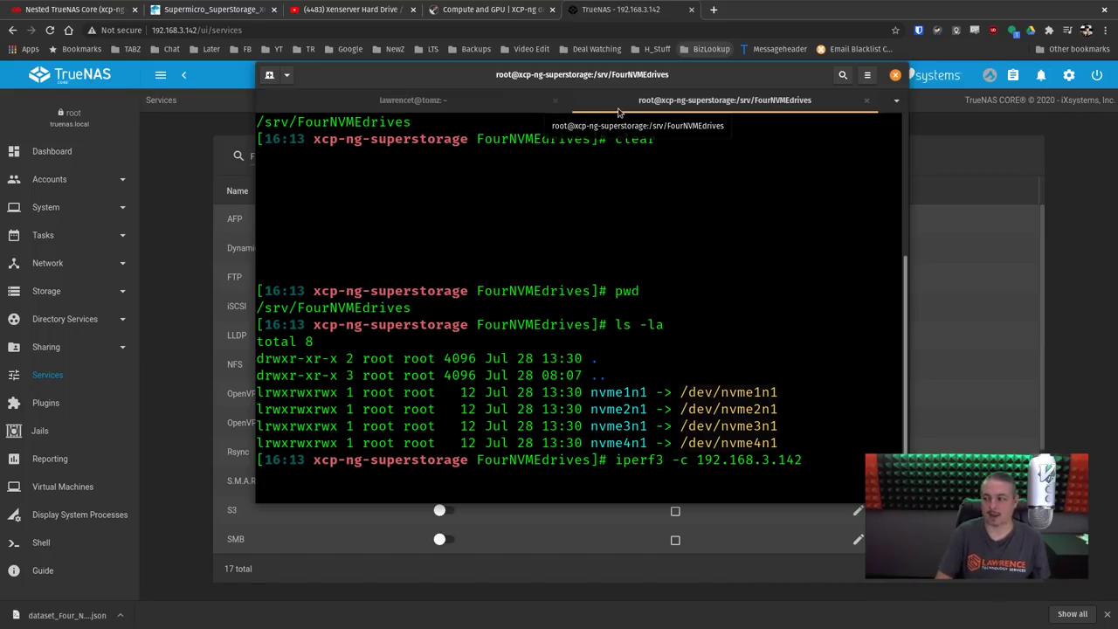
key(Return)
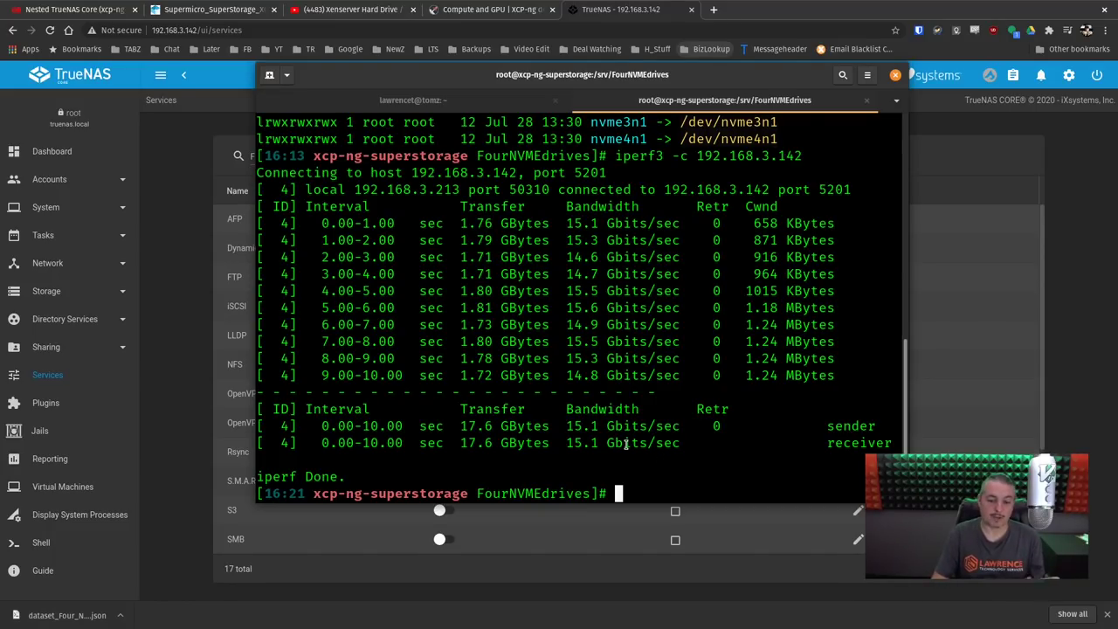
key(Up)
key(Return)
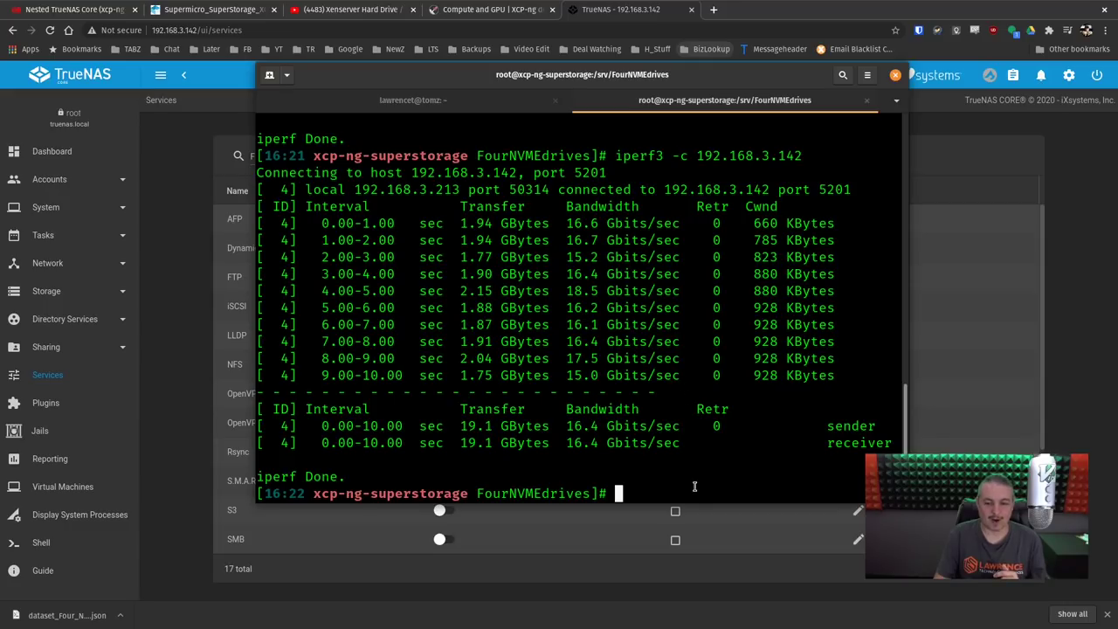
key(ctrl+Page_Up)
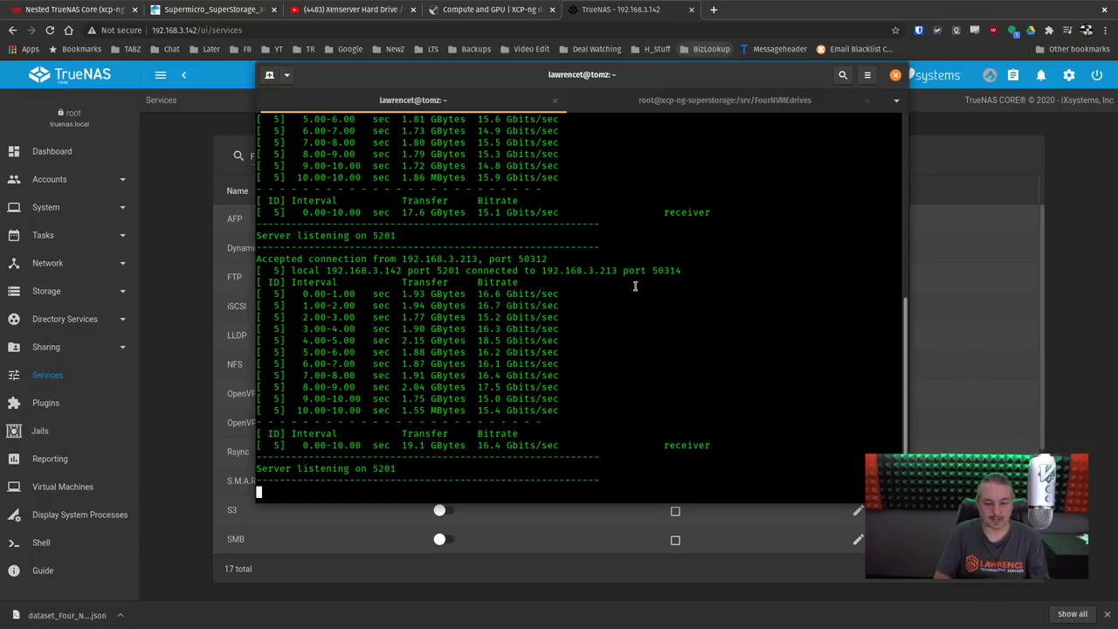
drag(748, 80, 0, 97)
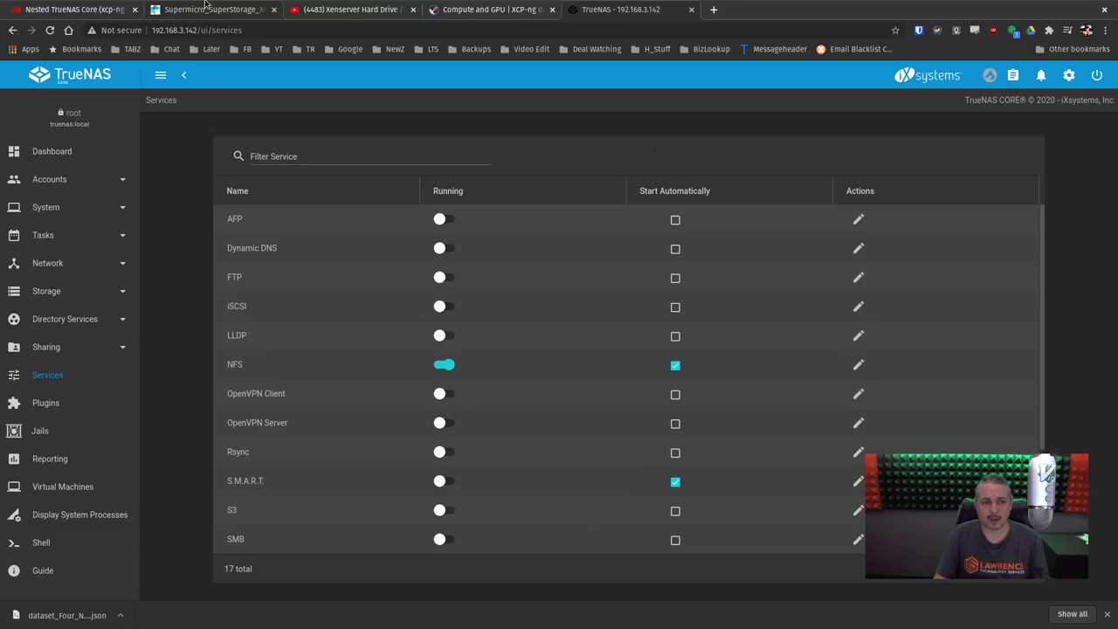
Step: Close the Supermicro results and filter the Home VM list by 'phor'
middle_click(205, 4)
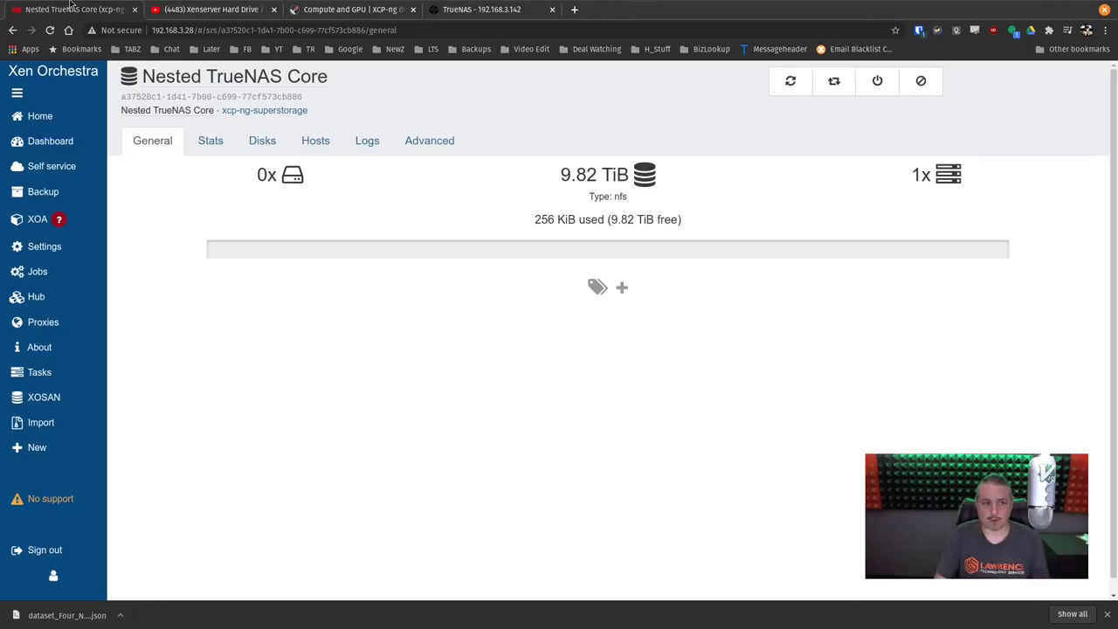
click(70, 9)
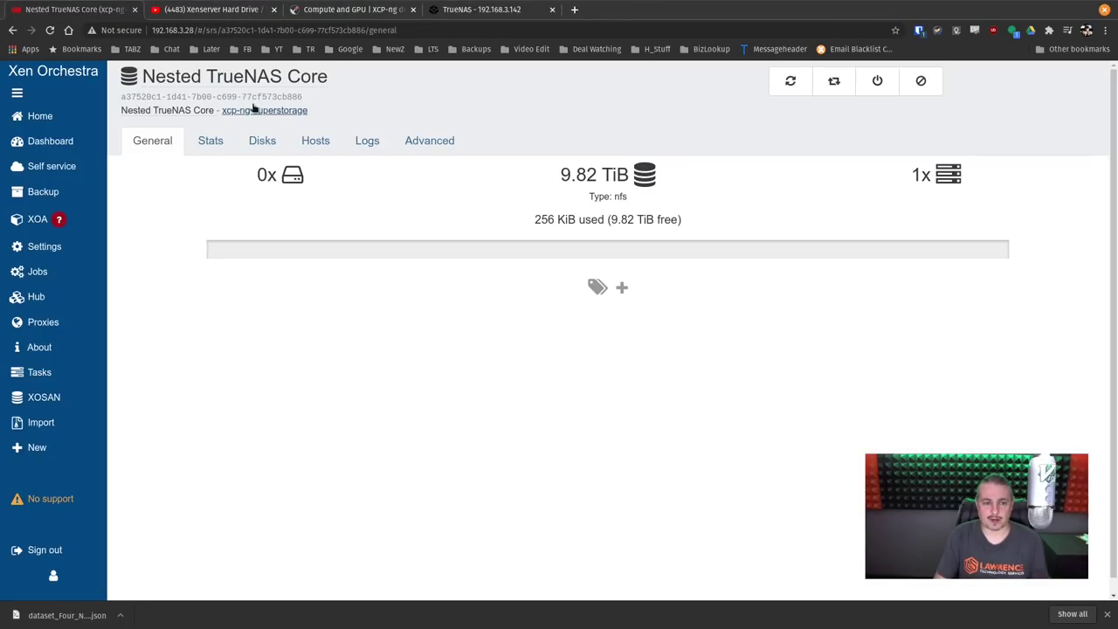
click(70, 119)
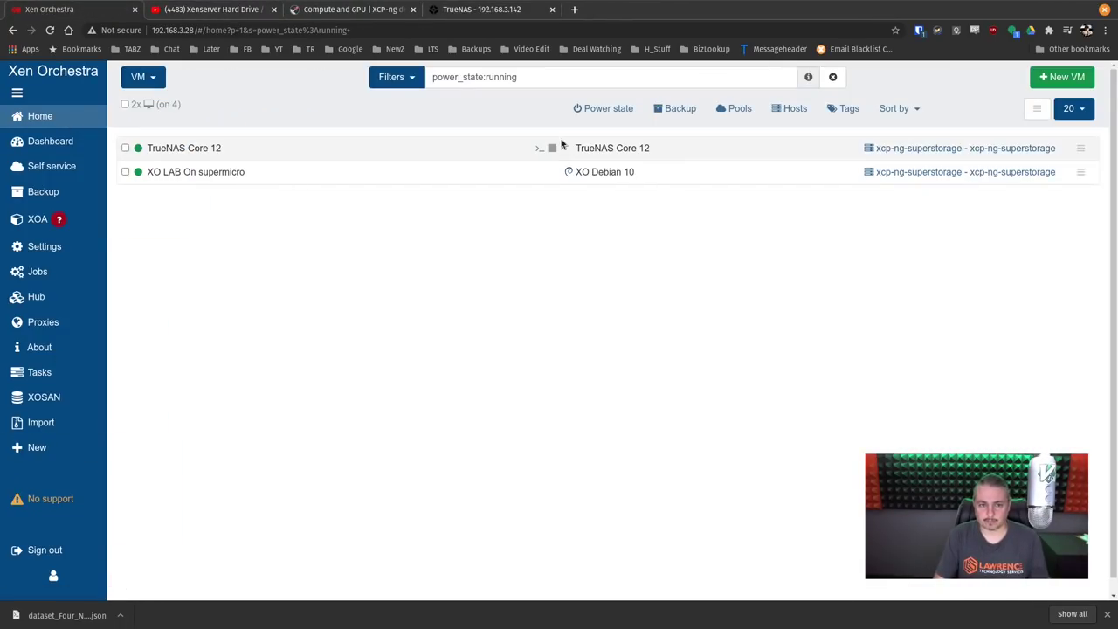
triple_click(546, 78)
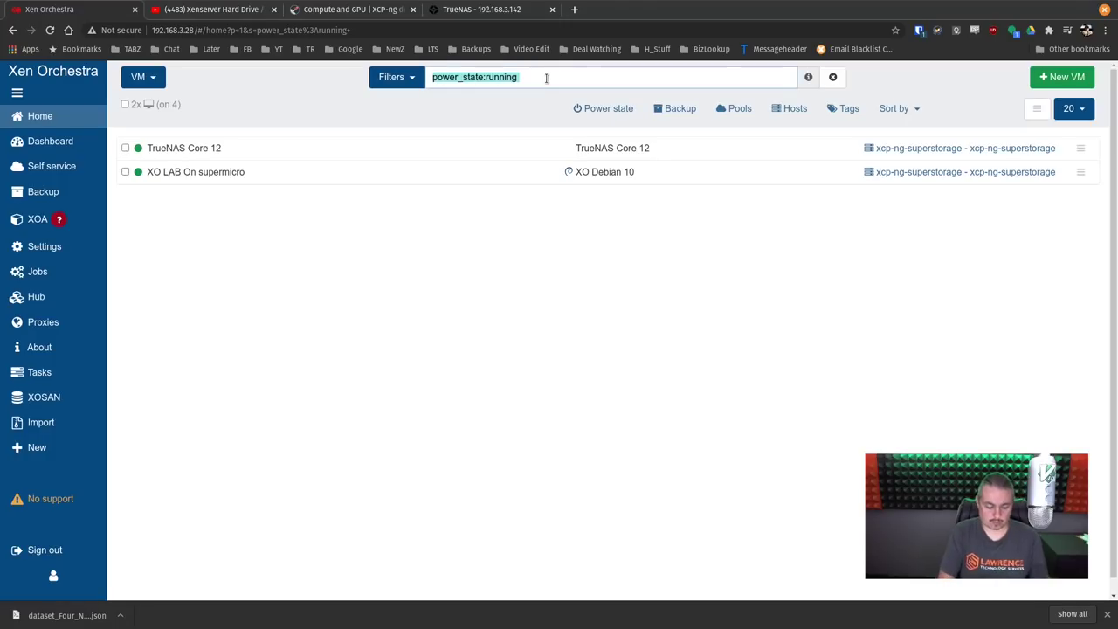
text(phor)
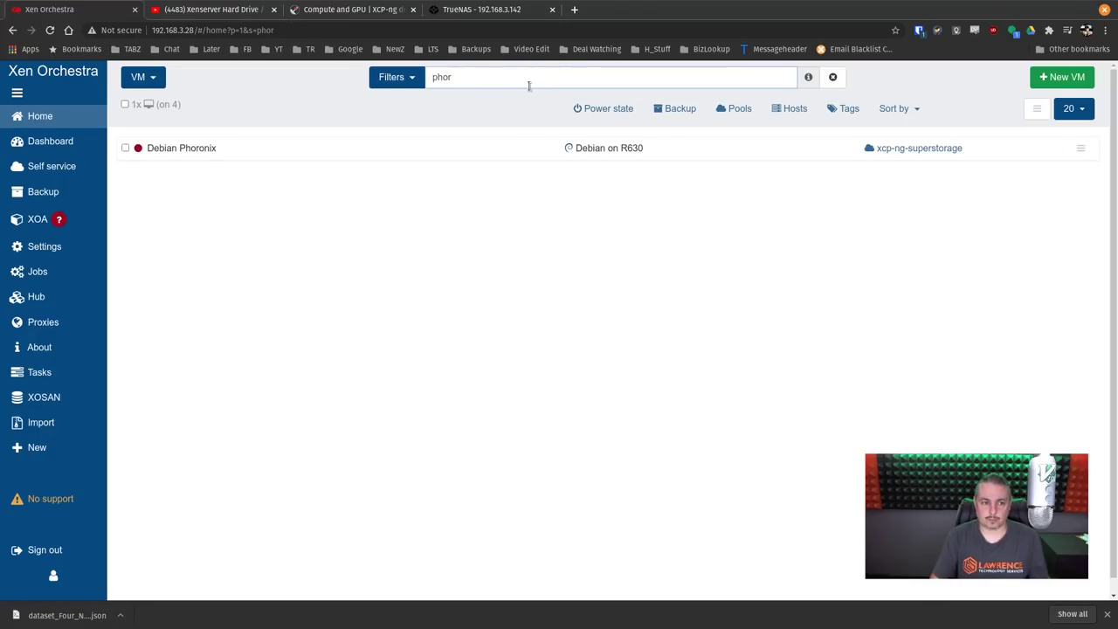
Step: Open the Debian Phoronix VM, review its disks, and start it
click(288, 150)
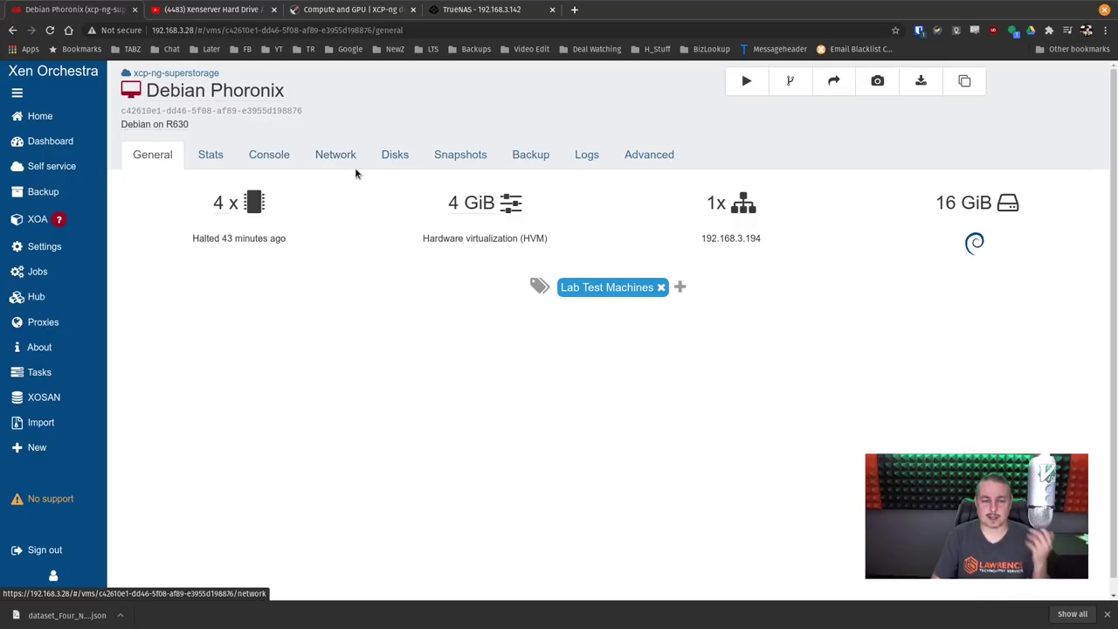
click(390, 155)
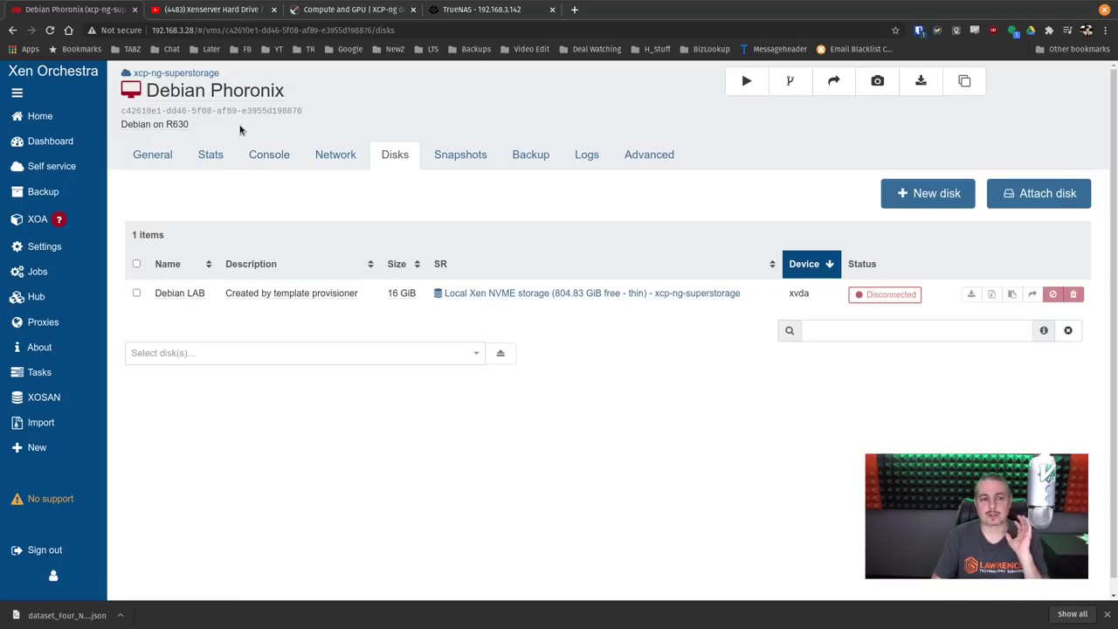
click(735, 88)
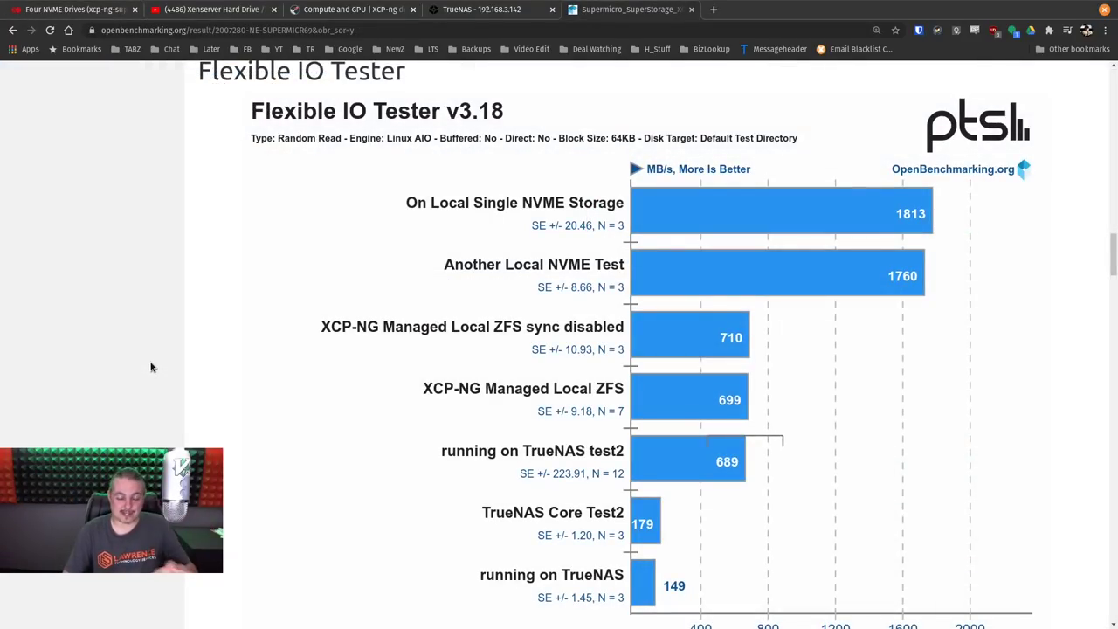
scroll(150, 373, down, 1)
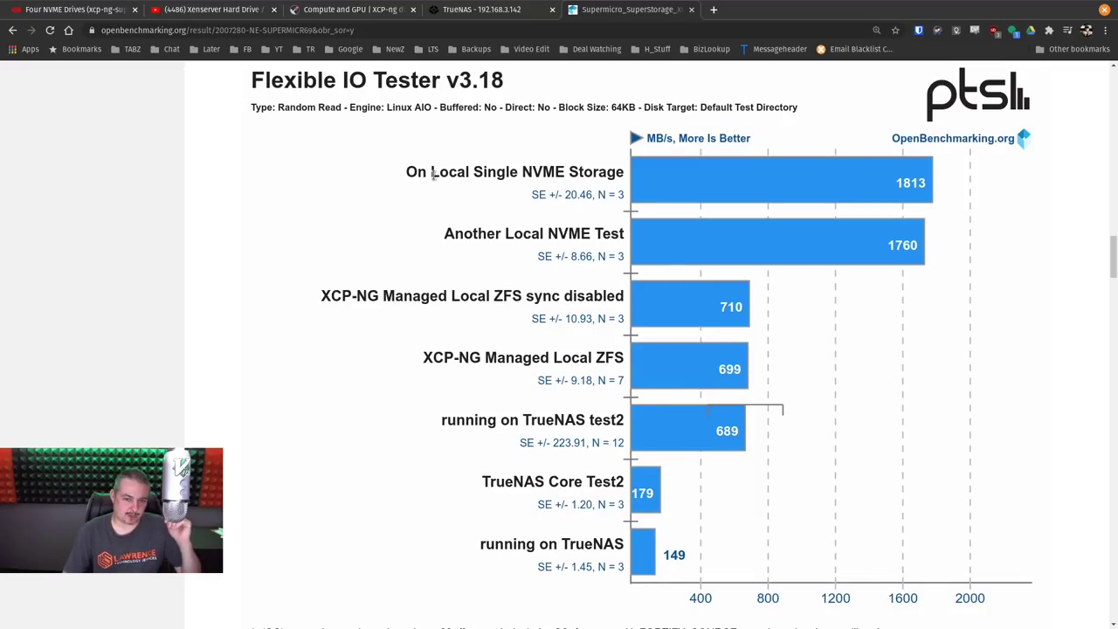
drag(521, 188, 566, 172)
click(566, 172)
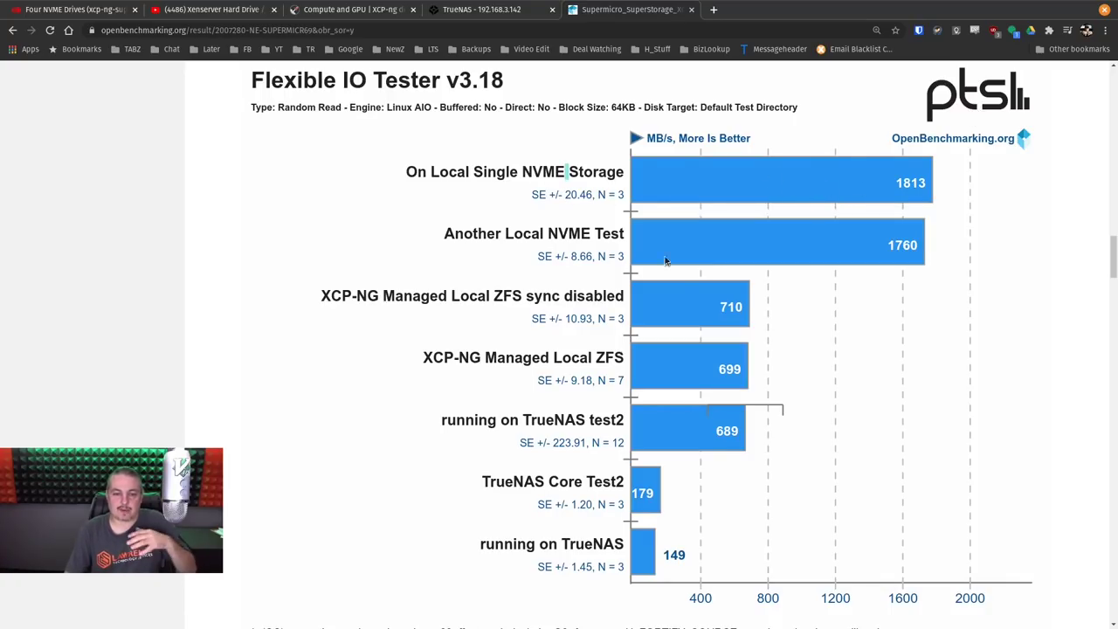
drag(446, 234, 609, 227)
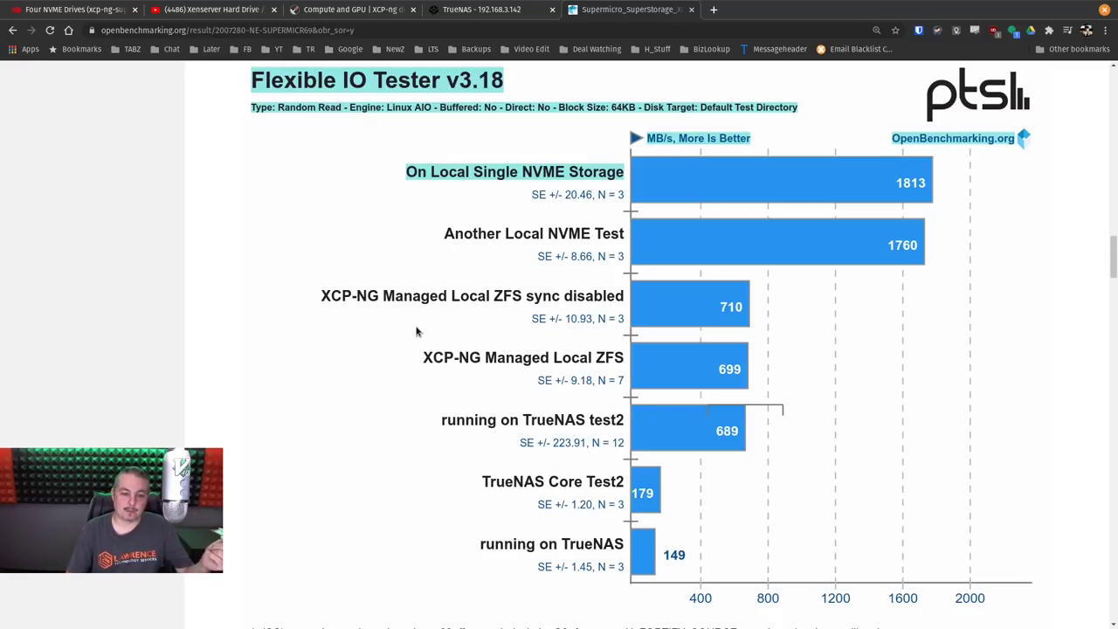
drag(330, 300, 564, 298)
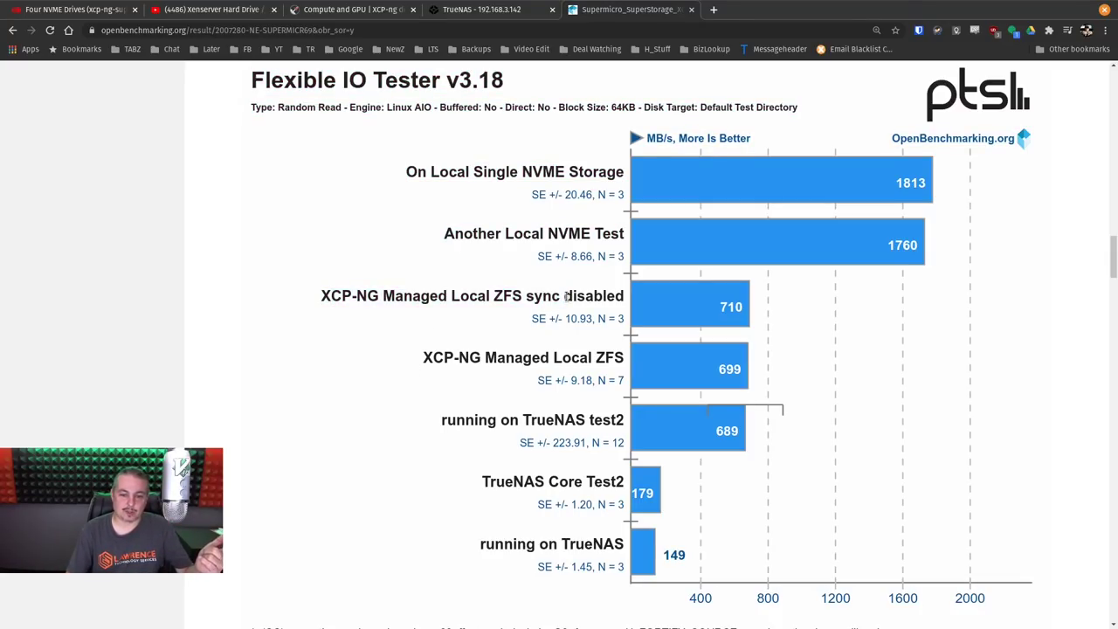
double_click(568, 297)
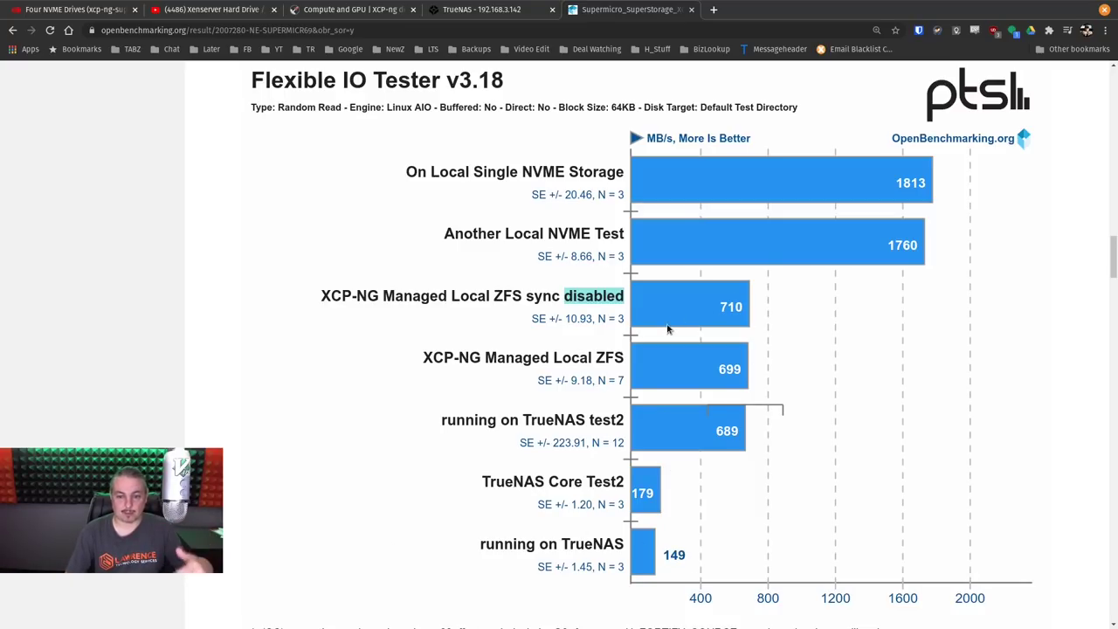
scroll(668, 330, down, 1)
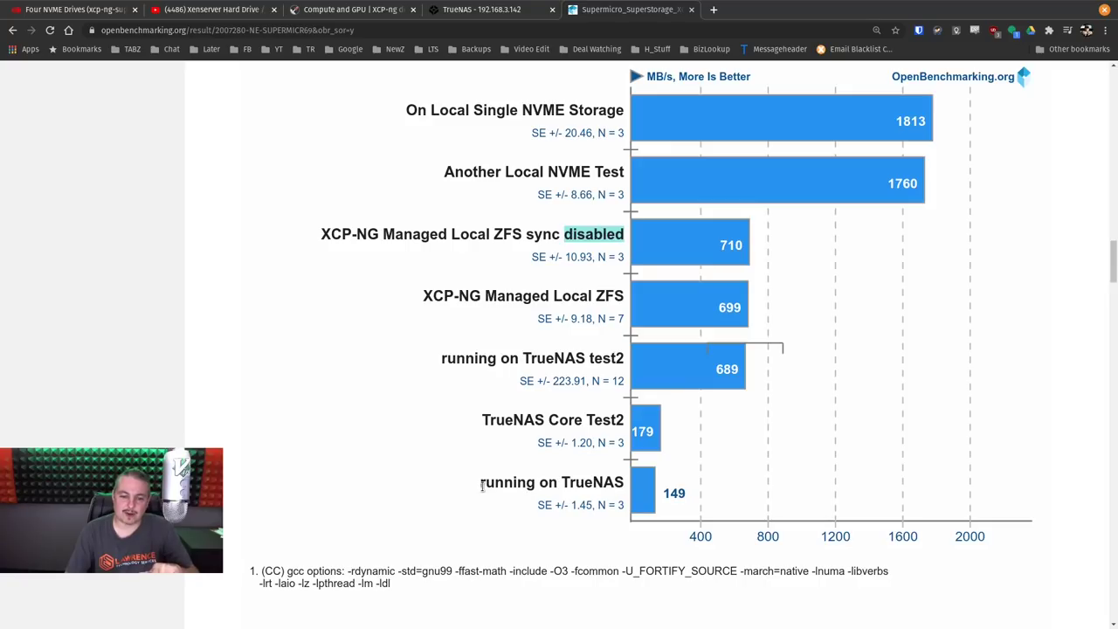
drag(480, 483, 623, 483)
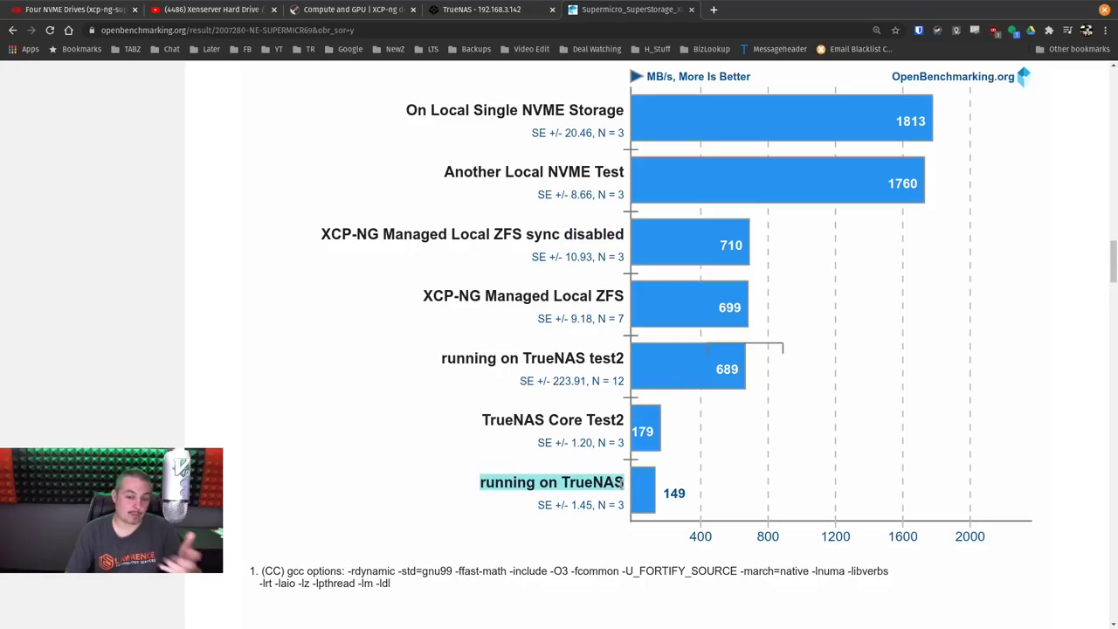